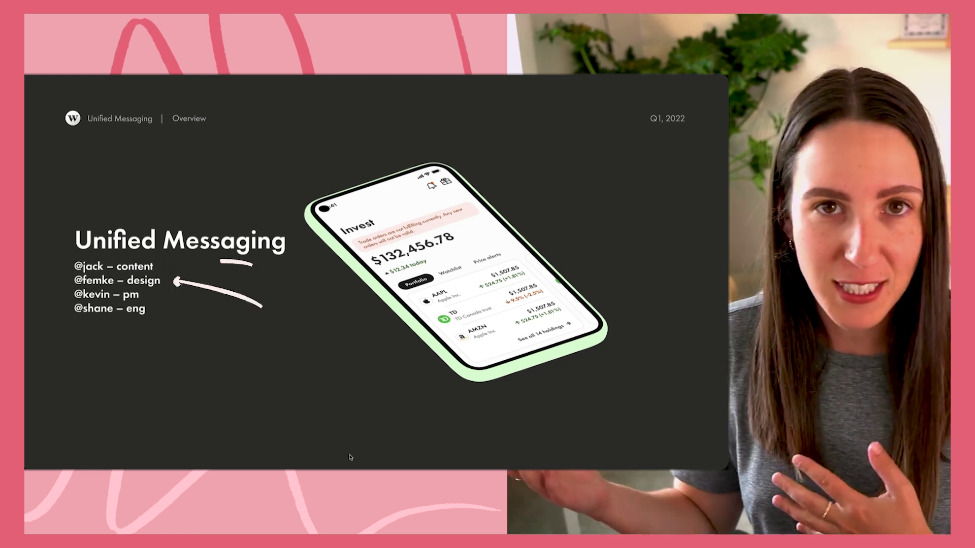
- Step through the slides from the before/after comparison and client pain points to the rollout slide
key(Right)
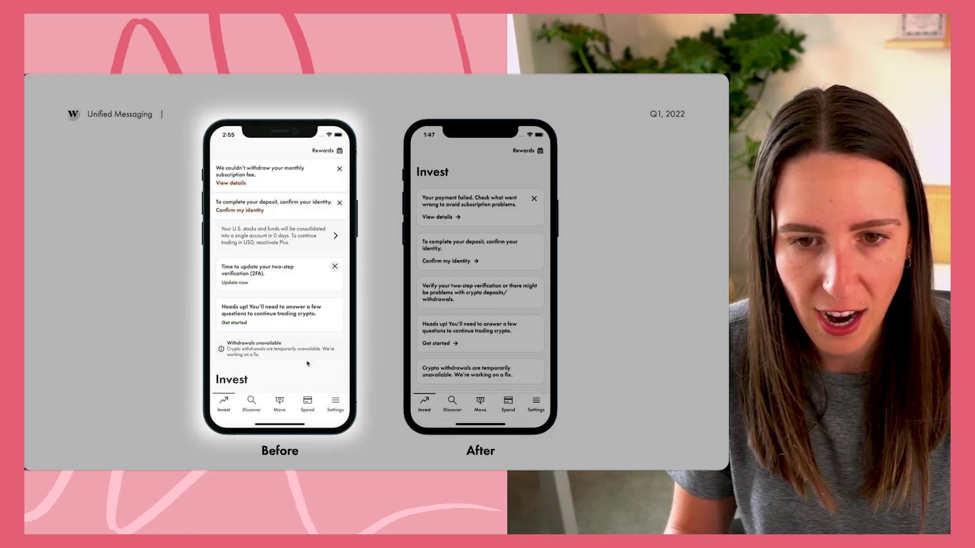
key(Right)
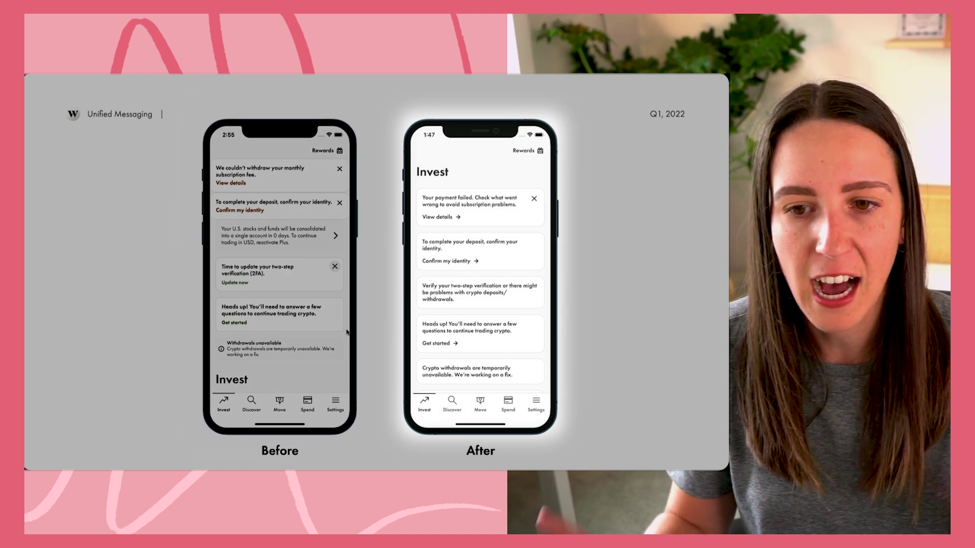
key(Right)
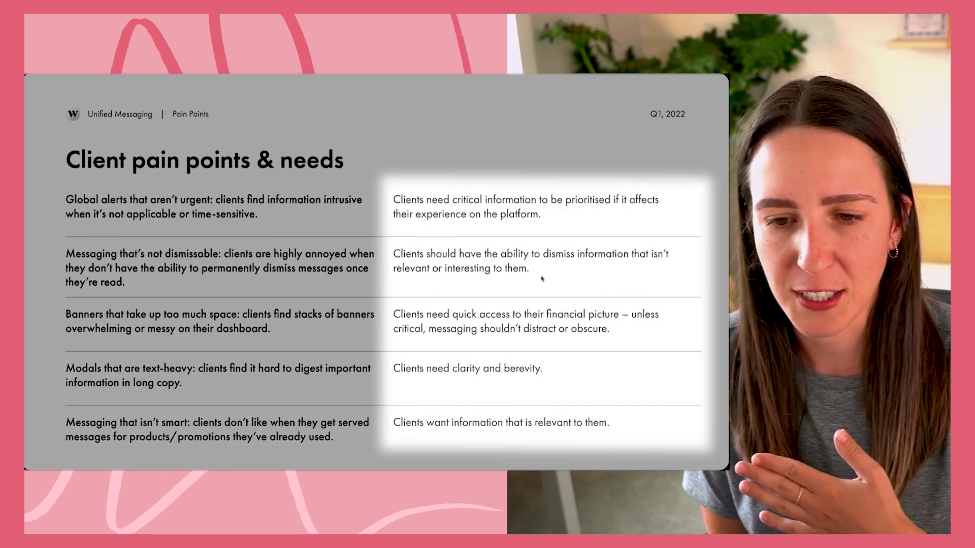
key(Right)
key(Right)
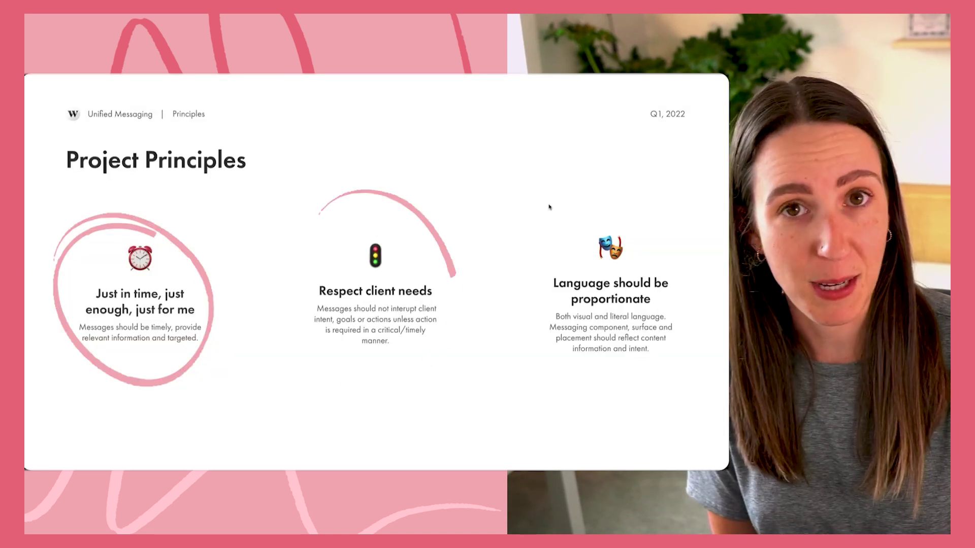
key(Right)
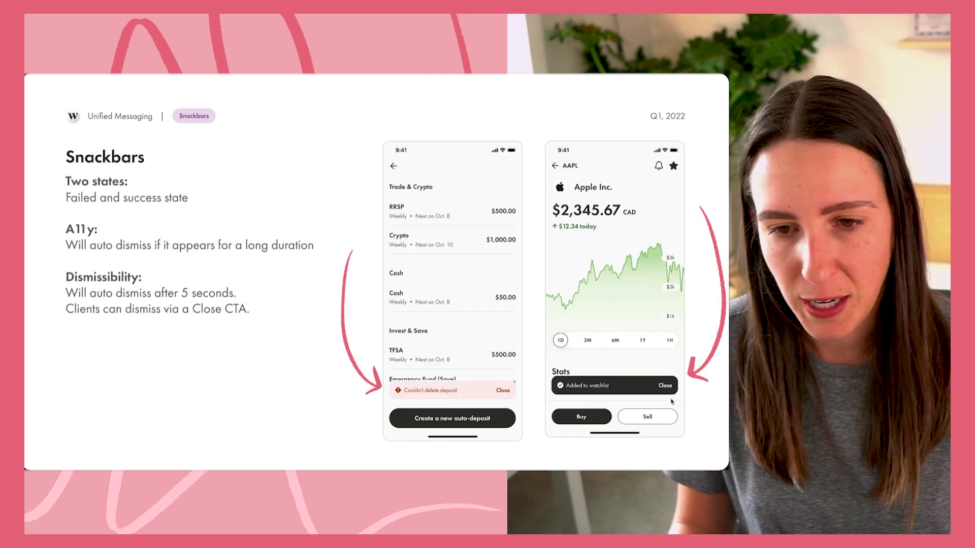
key(Right)
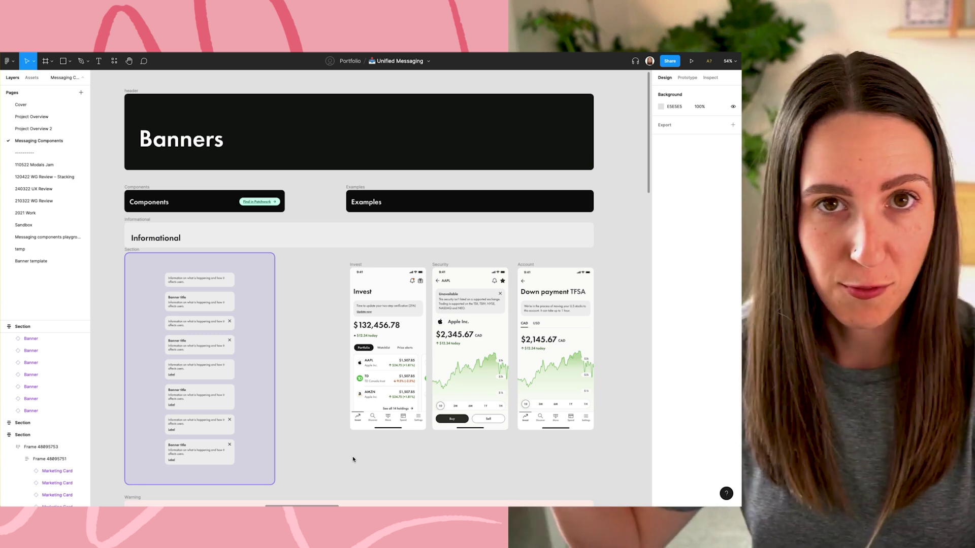
click(49, 129)
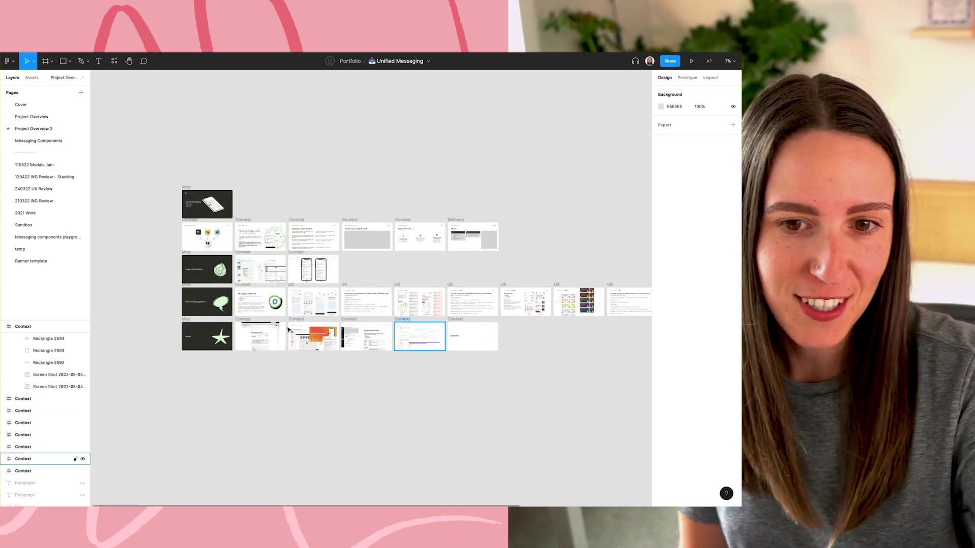
click(35, 141)
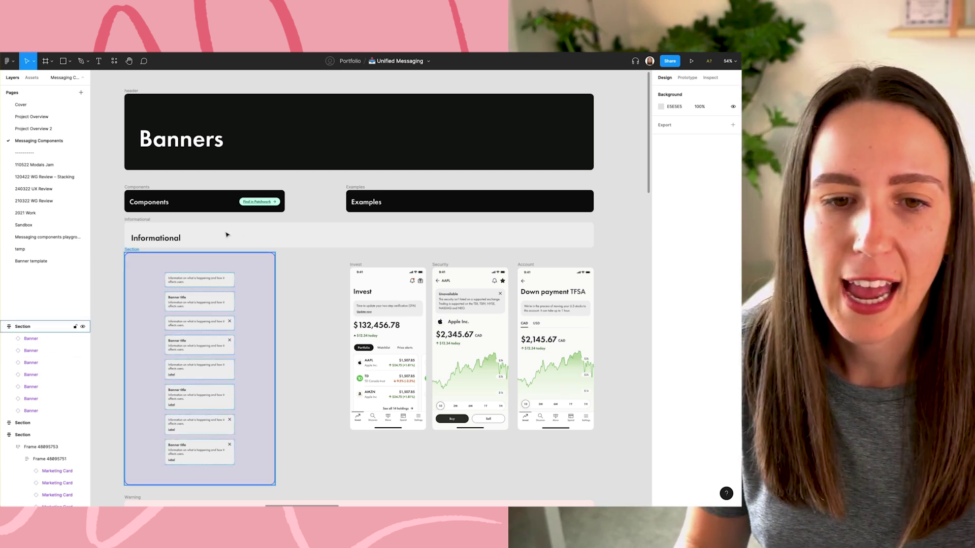
scroll(260, 207, up, 5)
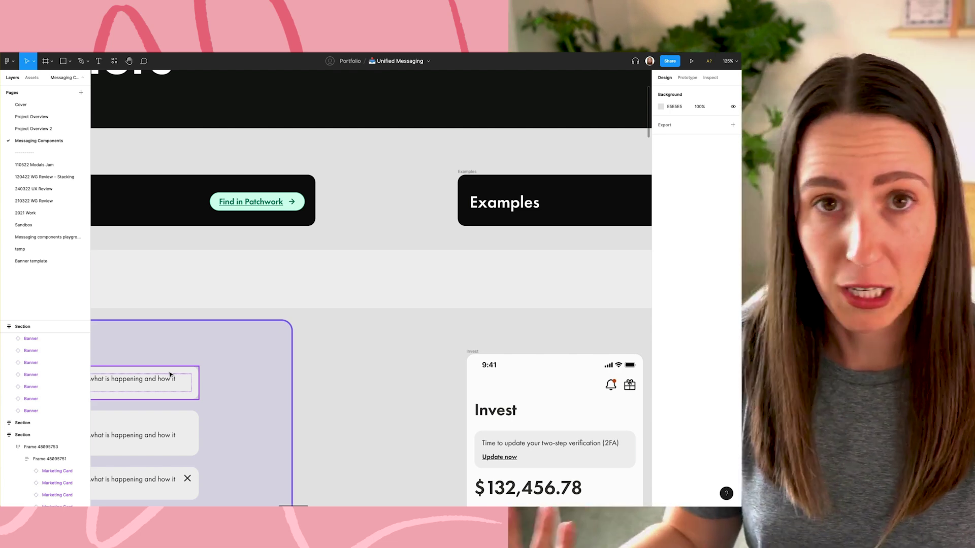
scroll(274, 290, down, 5)
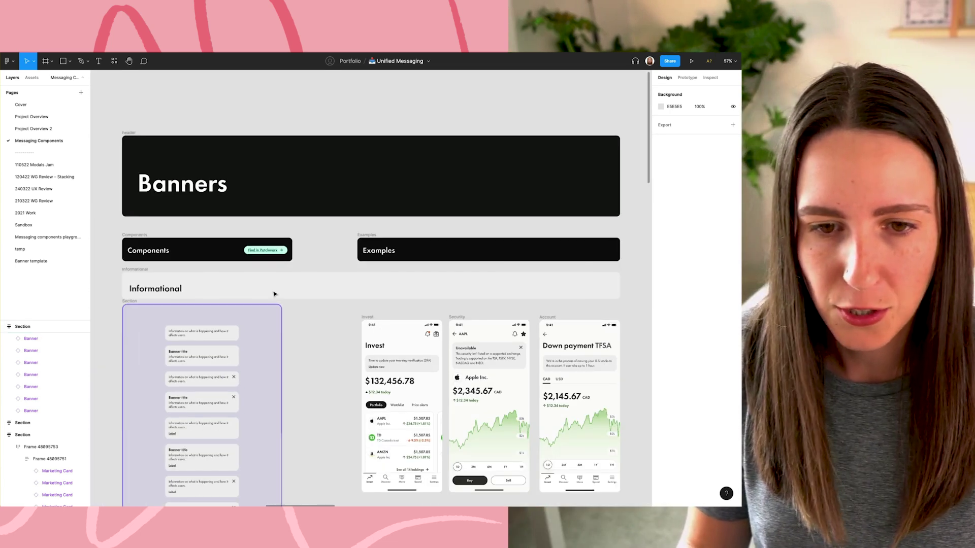
scroll(264, 325, down, 2)
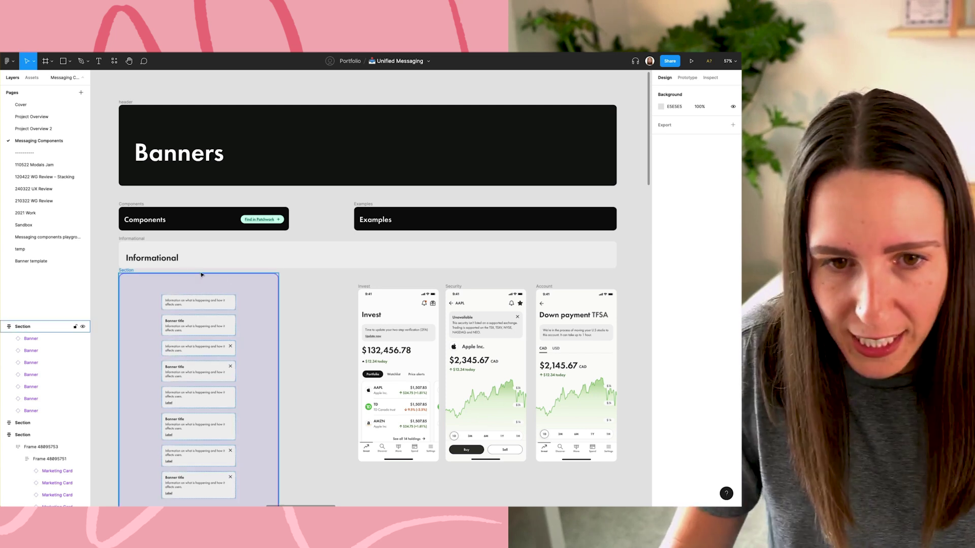
click(121, 276)
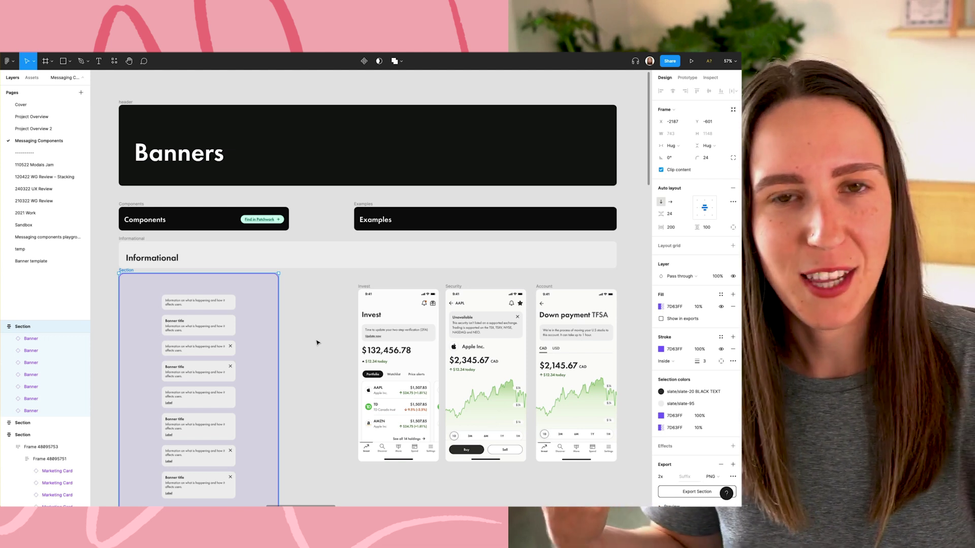
click(316, 343)
scroll(316, 343, down, 2)
scroll(345, 314, up, 5)
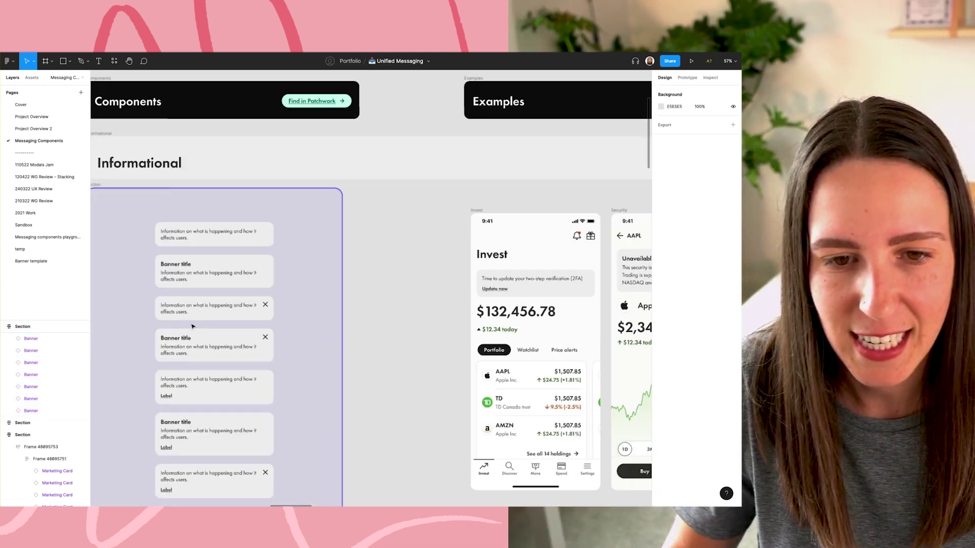
scroll(326, 226, up, 3)
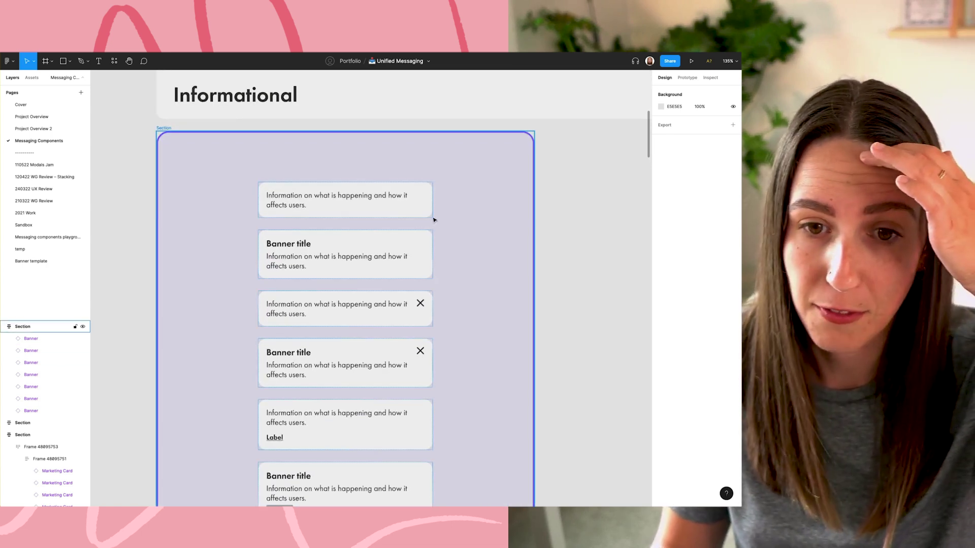
scroll(381, 375, down, 5)
scroll(380, 375, up, 5)
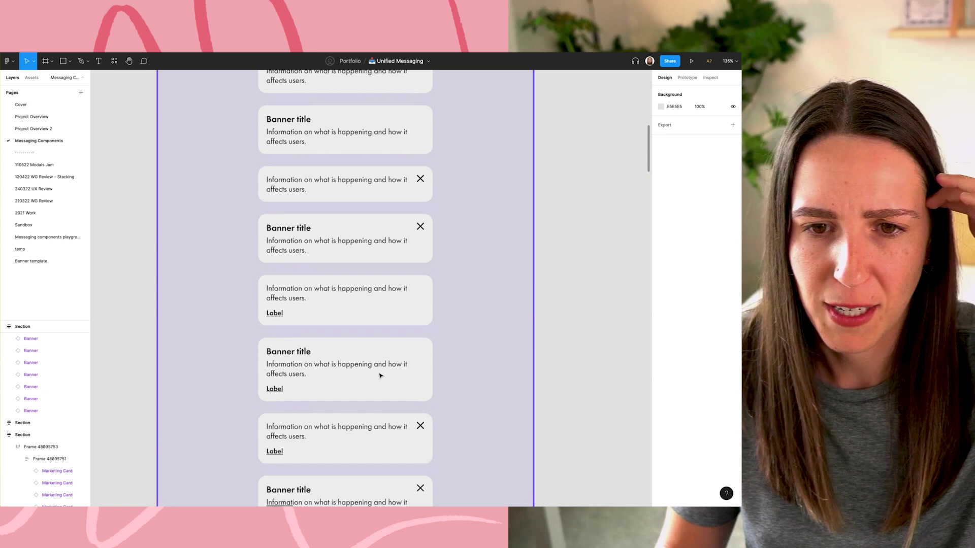
scroll(380, 374, down, 1)
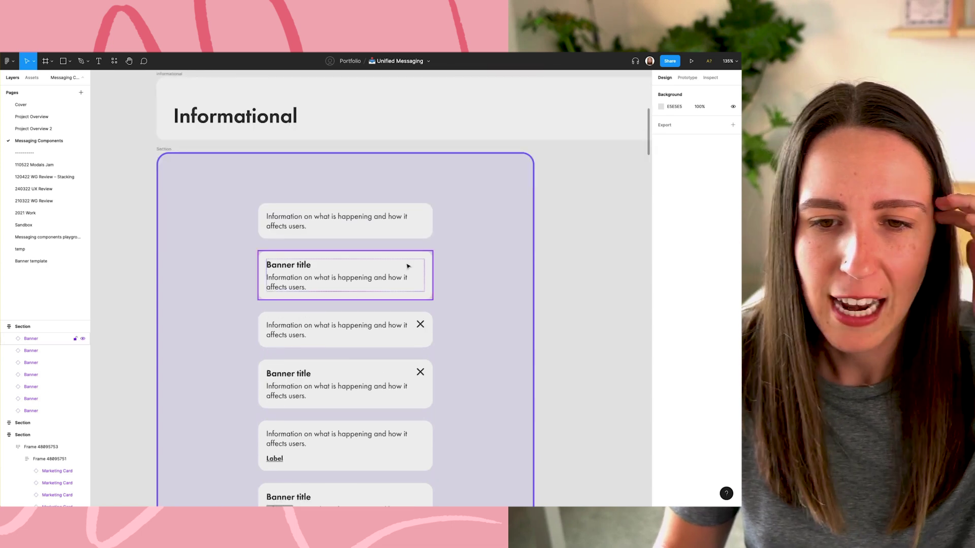
click(403, 238)
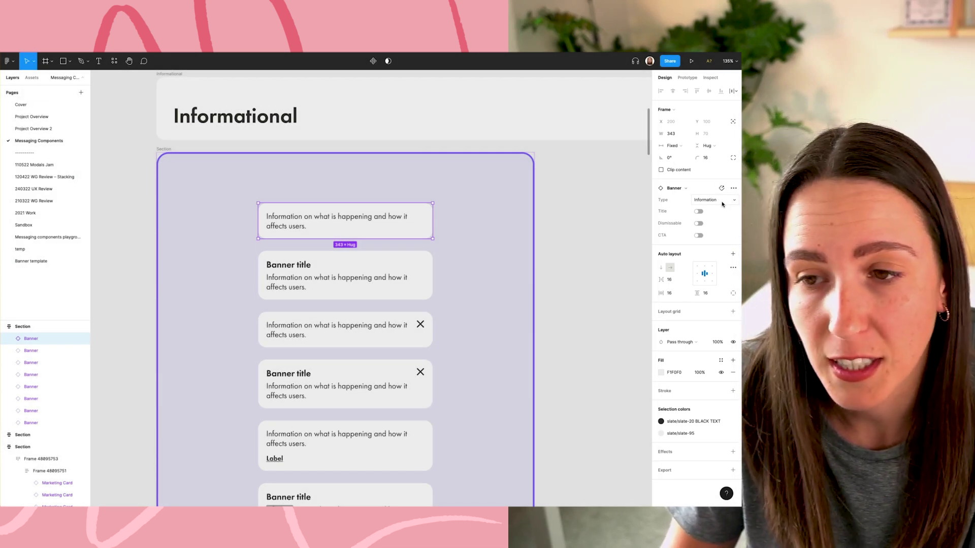
click(723, 201)
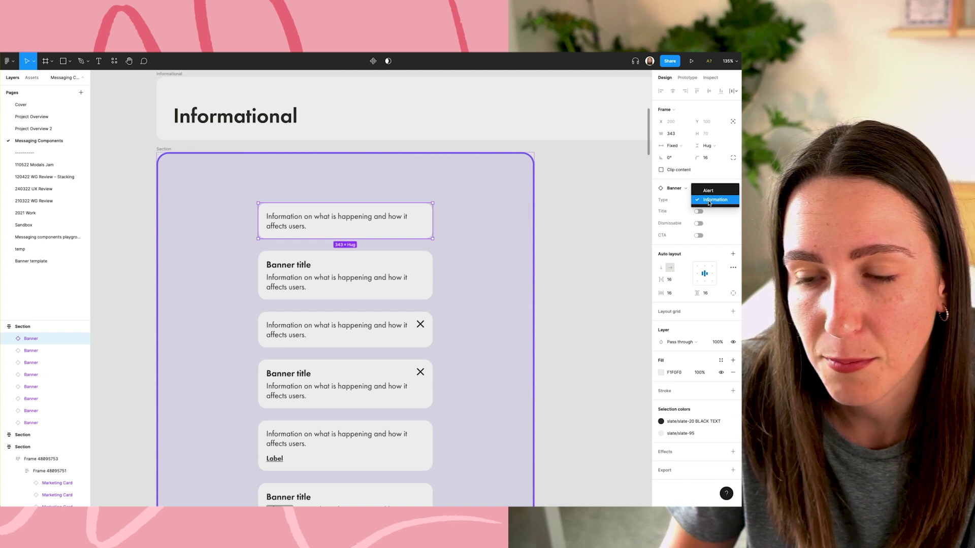
click(709, 202)
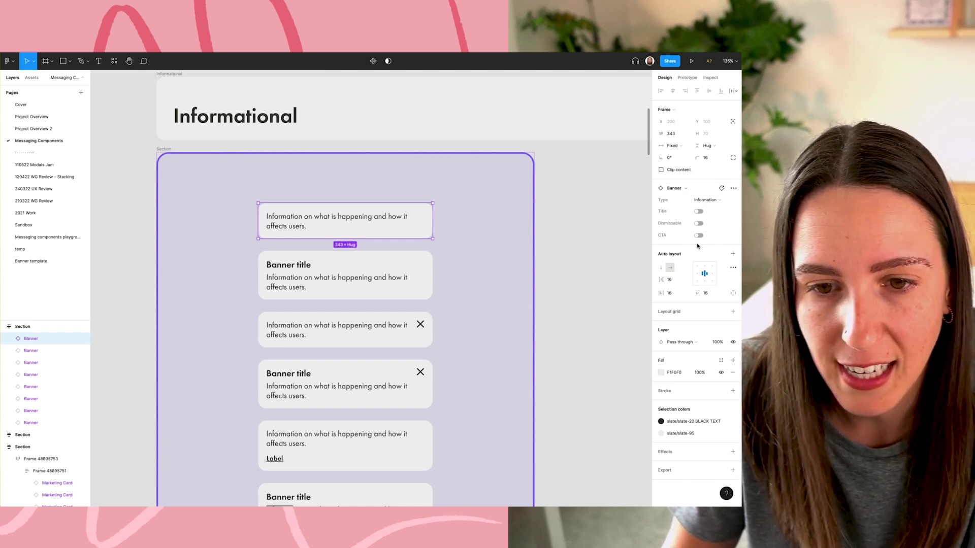
click(699, 211)
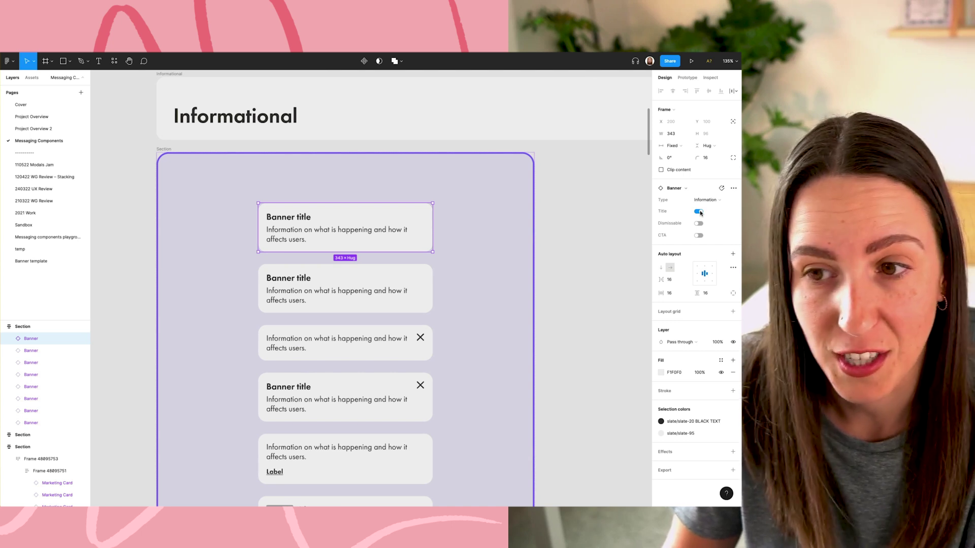
click(699, 212)
click(579, 342)
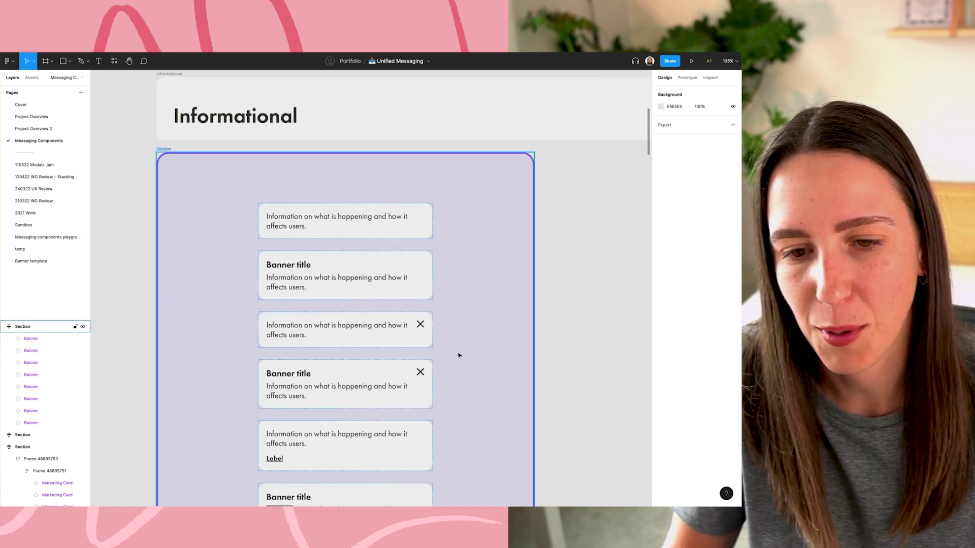
scroll(459, 356, down, 5)
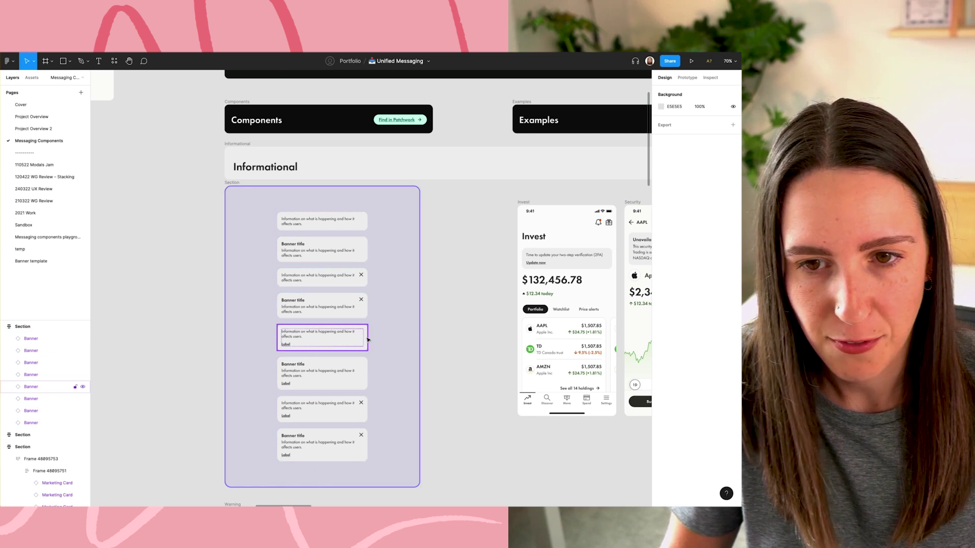
- Pan and zoom the canvas out to 30% to reveal the Messaging/Banner documentation frame
scroll(347, 376, right, 3)
scroll(347, 376, right, 3)
scroll(440, 345, up, 3)
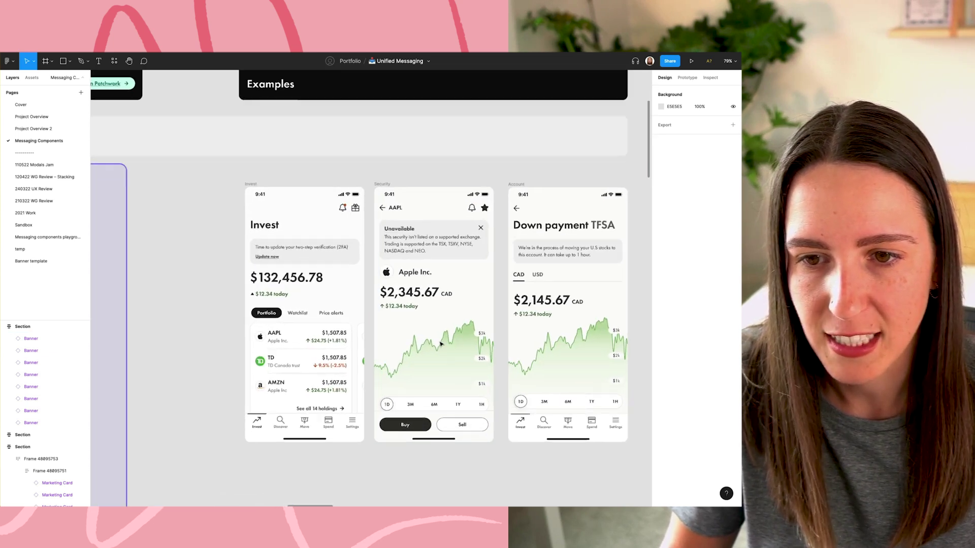
scroll(465, 345, right, 2)
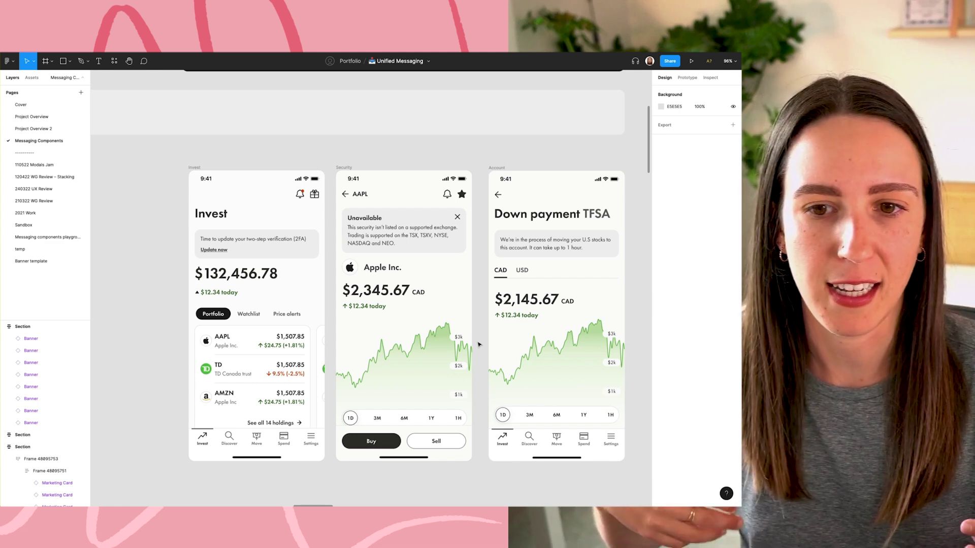
scroll(447, 342, down, 5)
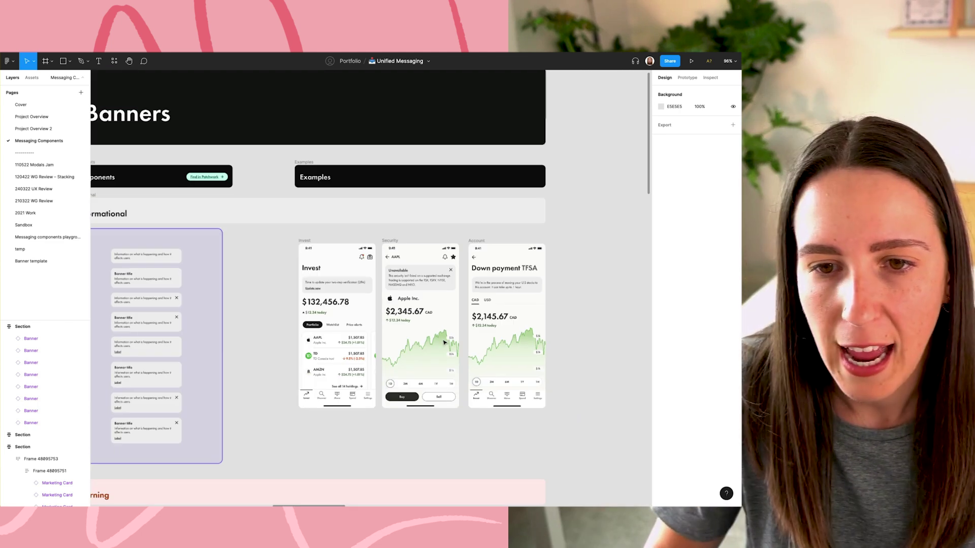
scroll(370, 410, down, 10)
scroll(369, 410, left, 3)
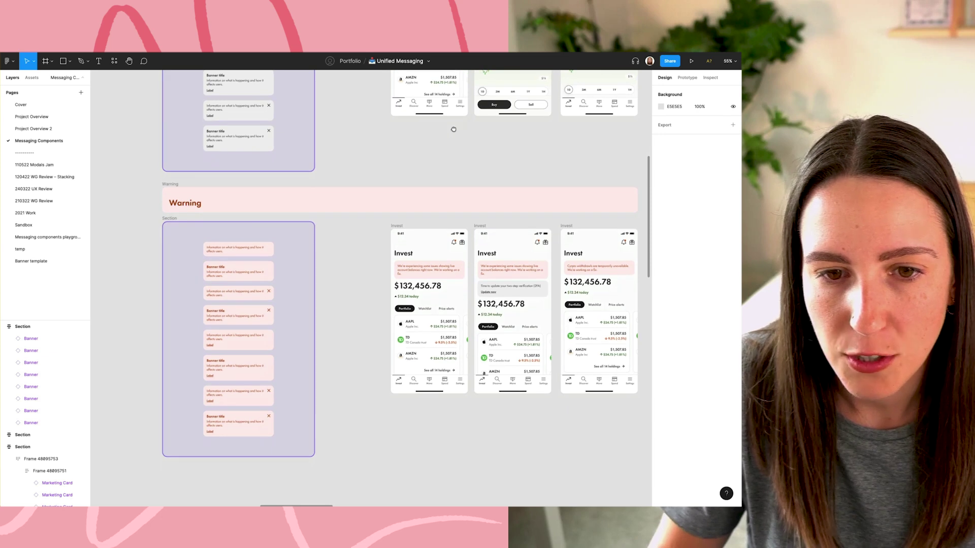
scroll(282, 254, up, 8)
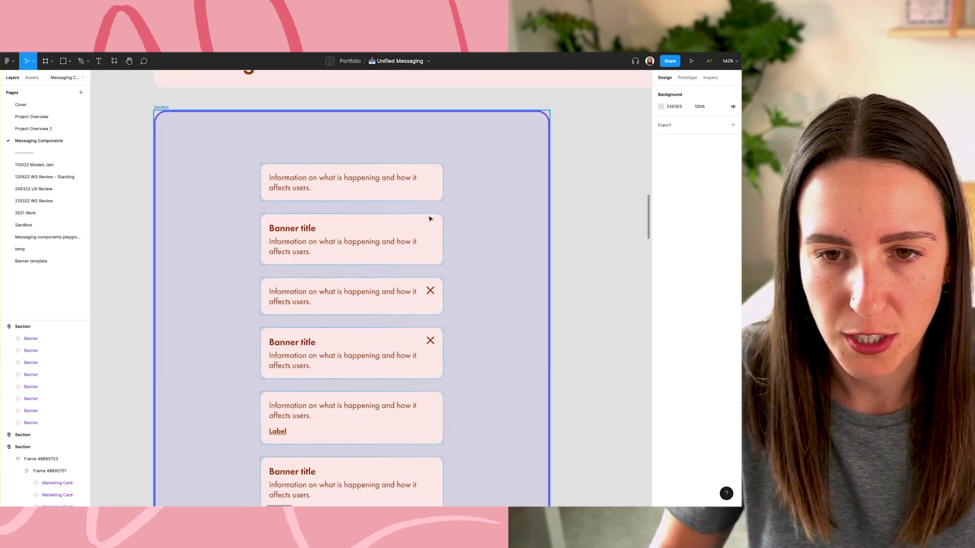
scroll(428, 218, down, 4)
scroll(385, 329, down, 5)
scroll(384, 329, up, 15)
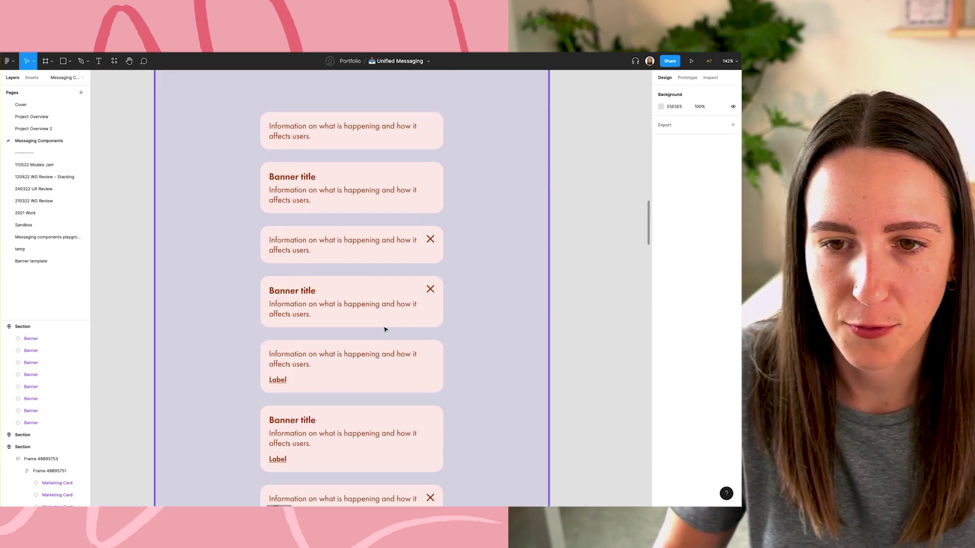
scroll(385, 329, down, 6)
scroll(455, 324, up, 3)
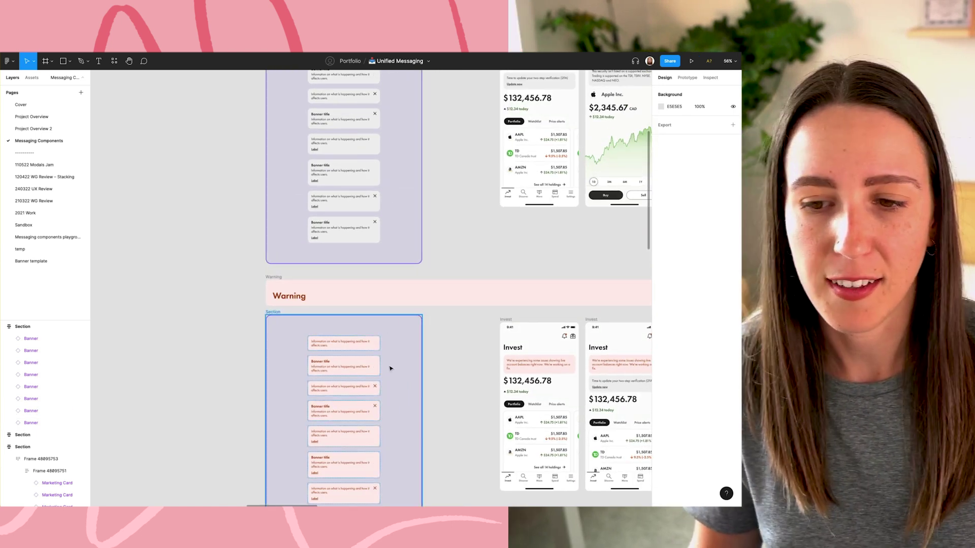
scroll(431, 379, right, 5)
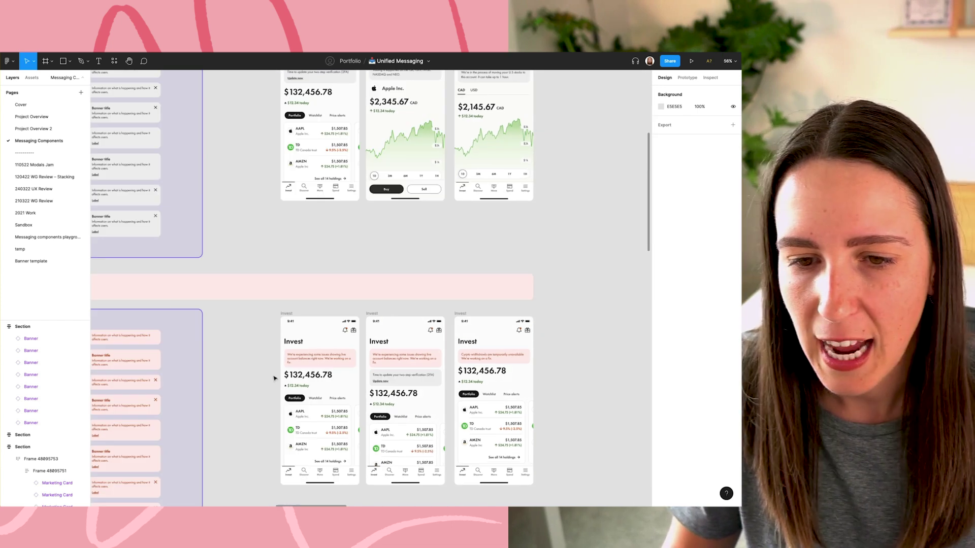
scroll(548, 432, up, 3)
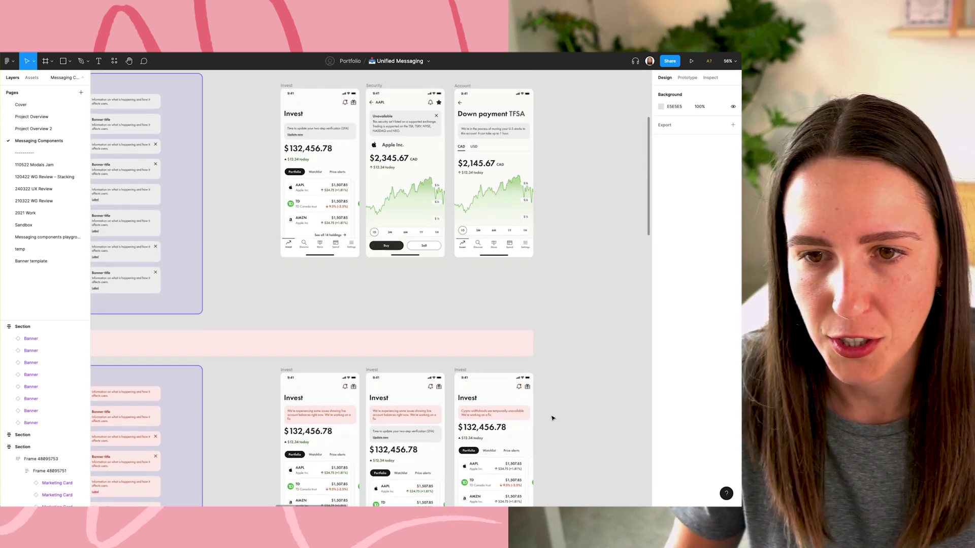
scroll(547, 432, down, 2)
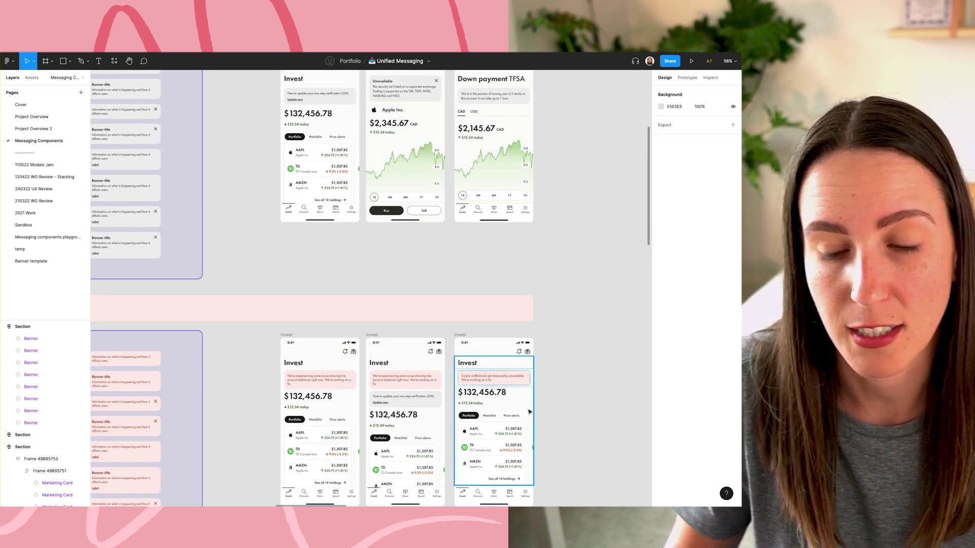
scroll(539, 437, down, 5)
- Zoom onto the top of the Messaging/Banner frame, then select the Component Documentation frame
scroll(501, 456, down, 10)
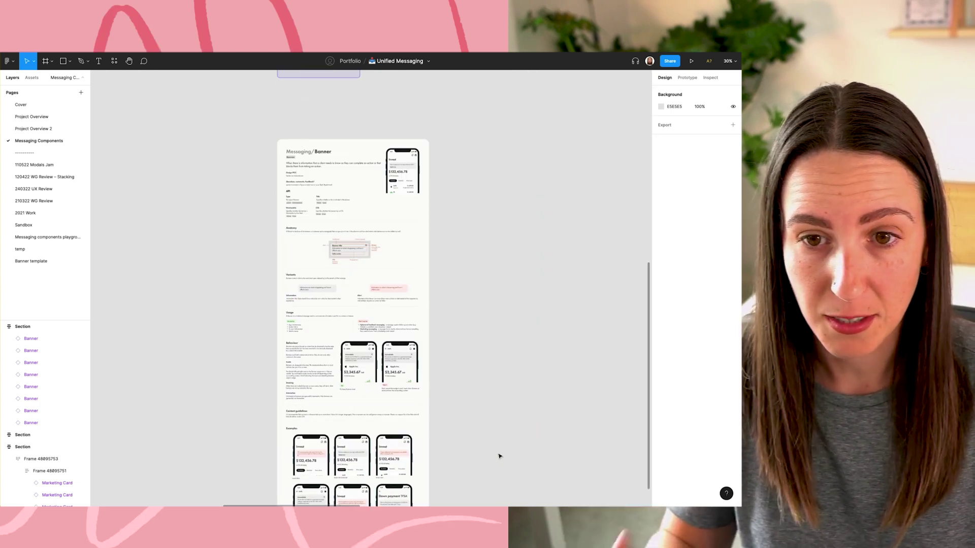
drag(270, 124, 426, 226)
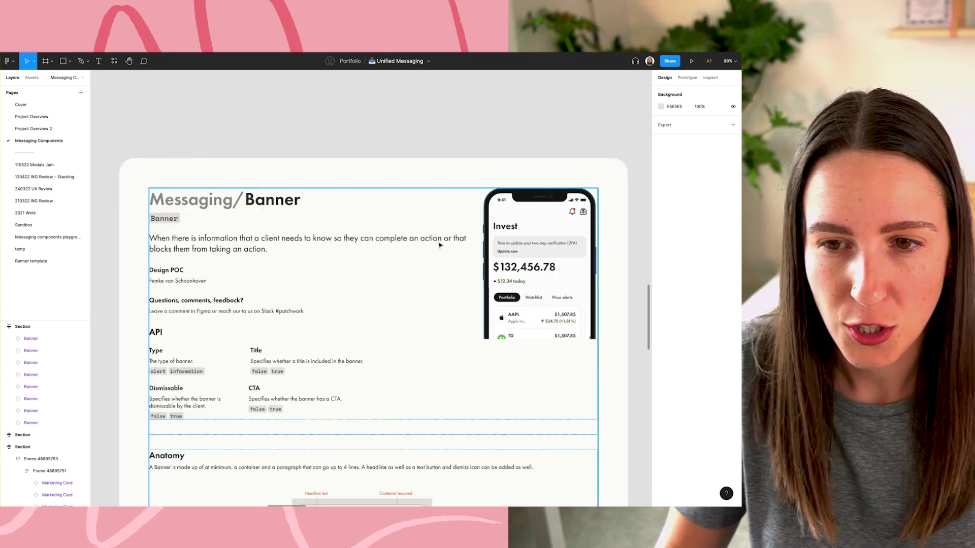
click(475, 172)
scroll(460, 167, down, 2)
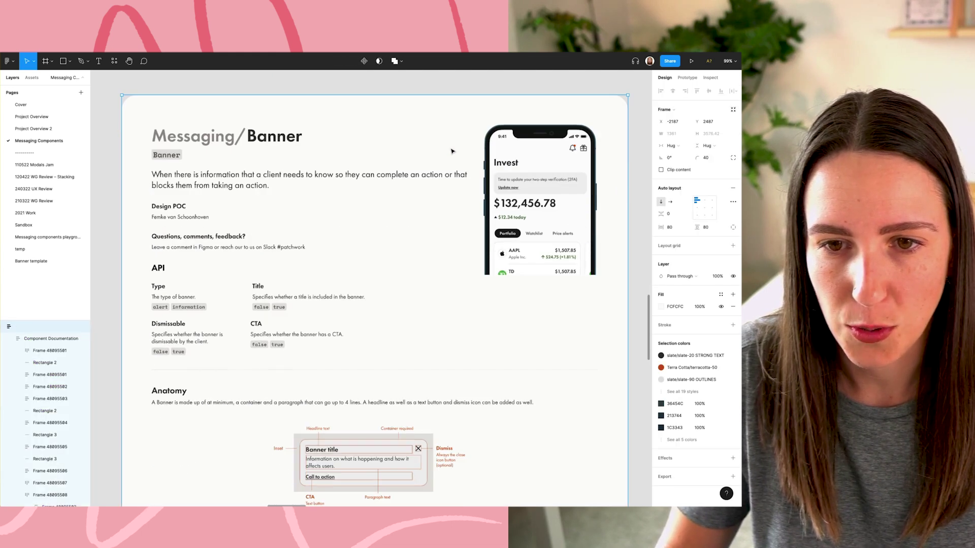
click(639, 107)
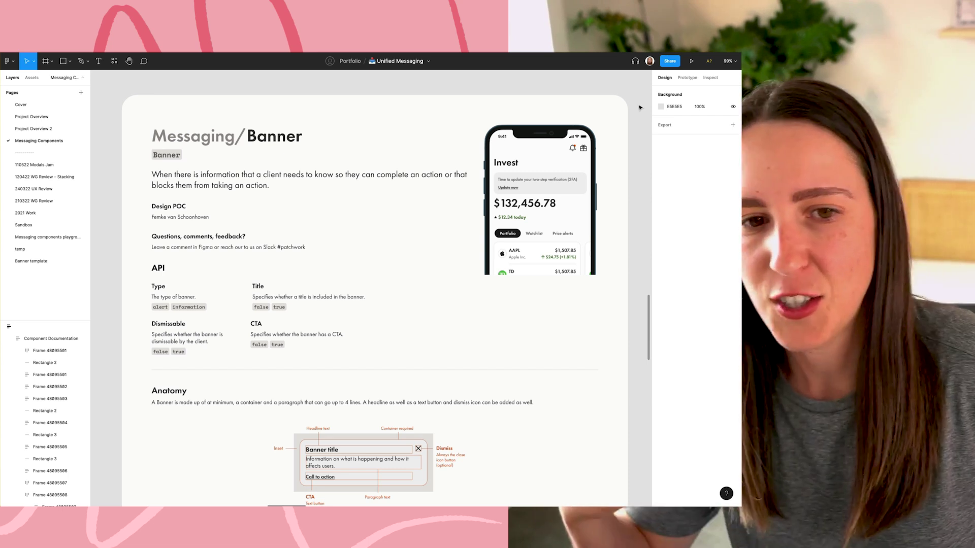
click(614, 98)
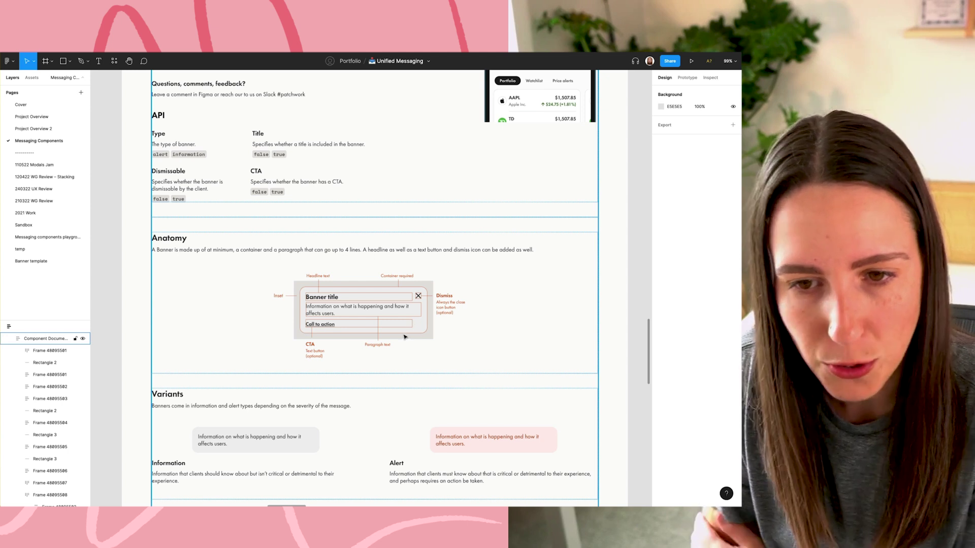
- Drill into the anatomy diagram's Banner instance down to the Call to action row and its outline
scroll(361, 333, up, 5)
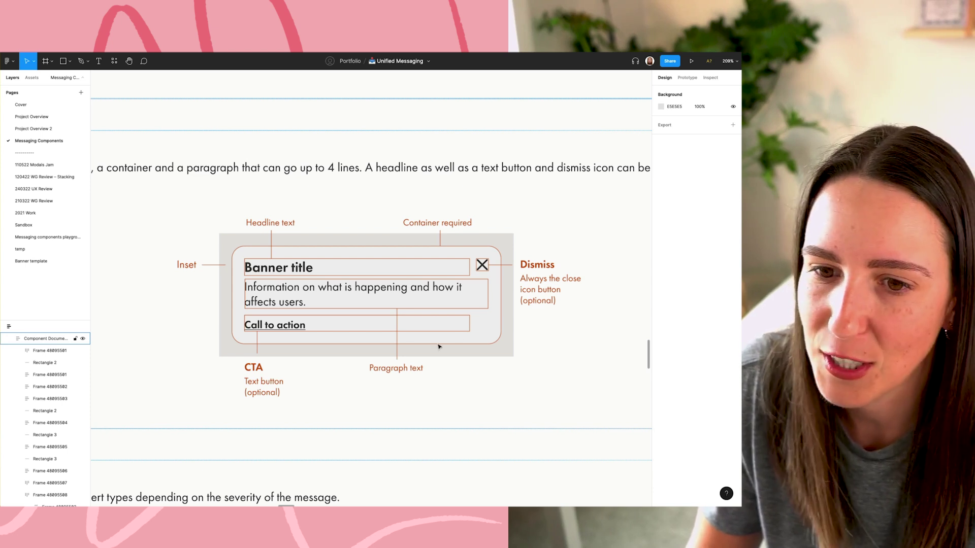
click(459, 333)
double_click(460, 331)
double_click(461, 330)
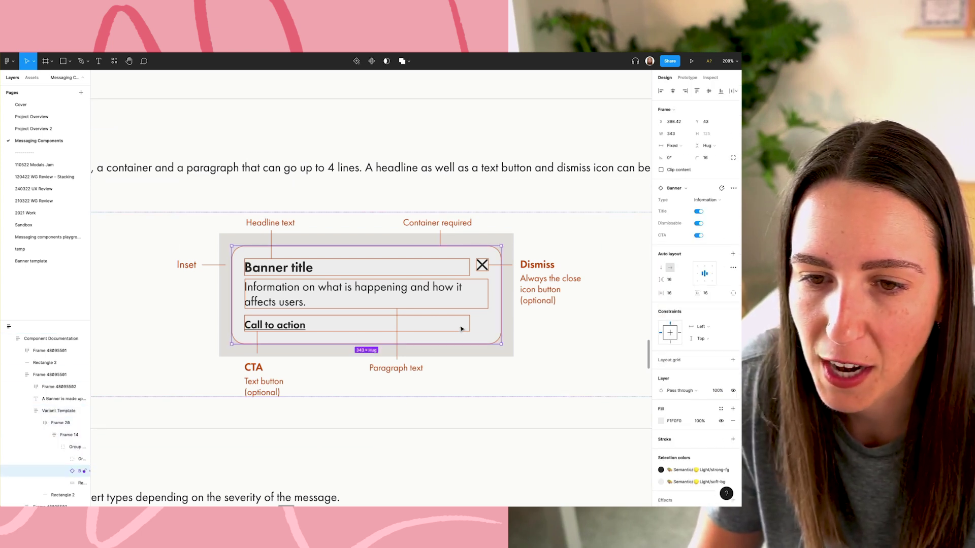
double_click(463, 328)
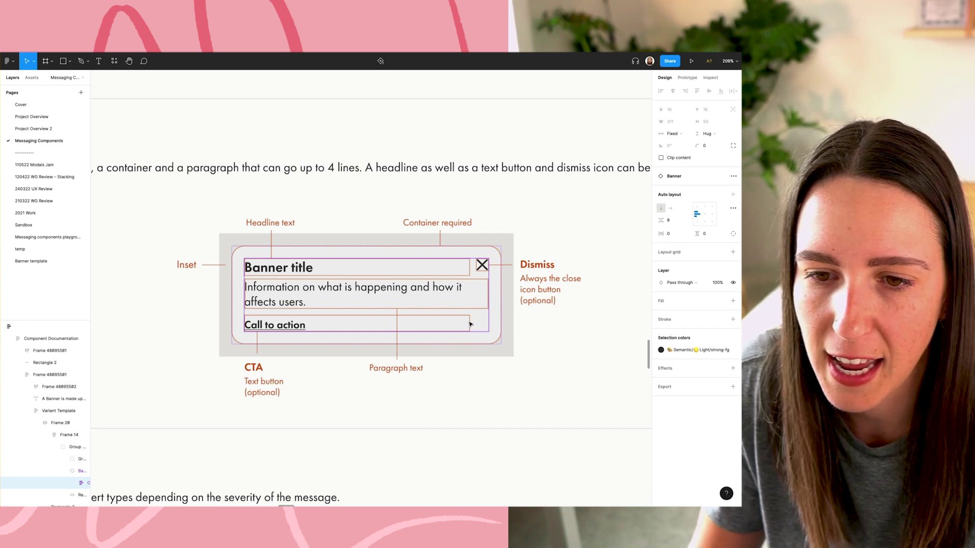
click(470, 324)
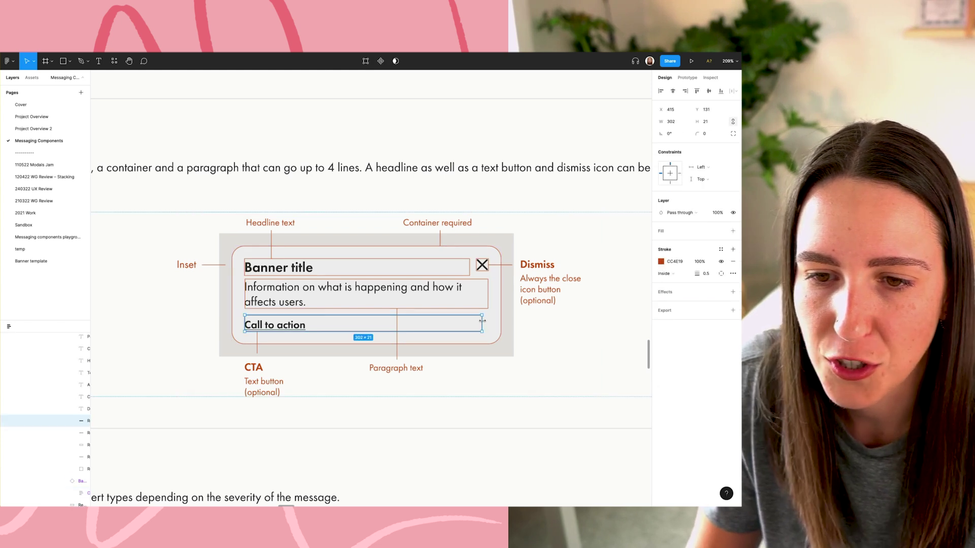
click(556, 353)
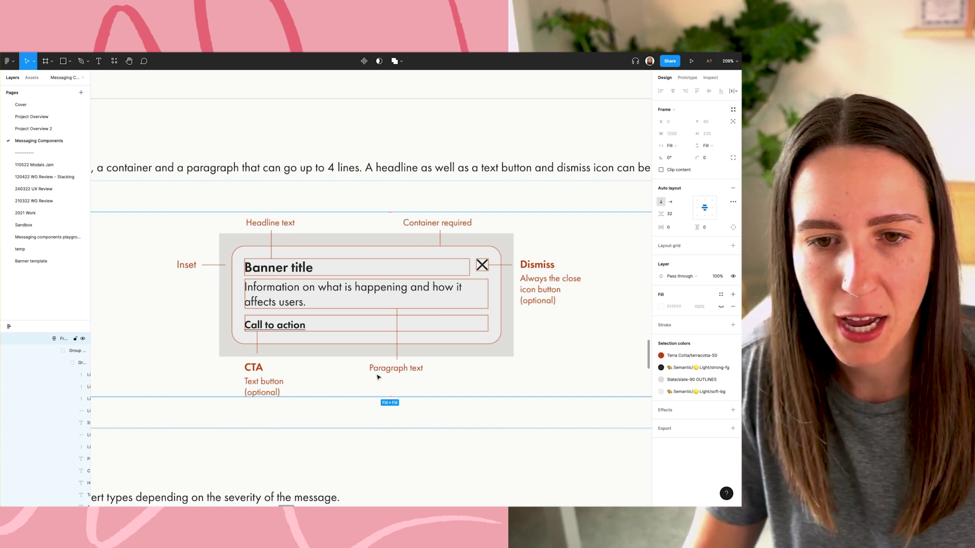
- Scroll past Variants to the Usage and Behaviour sections of the Banner documentation
scroll(379, 377, down, 5)
scroll(378, 378, up, 5)
scroll(541, 205, up, 5)
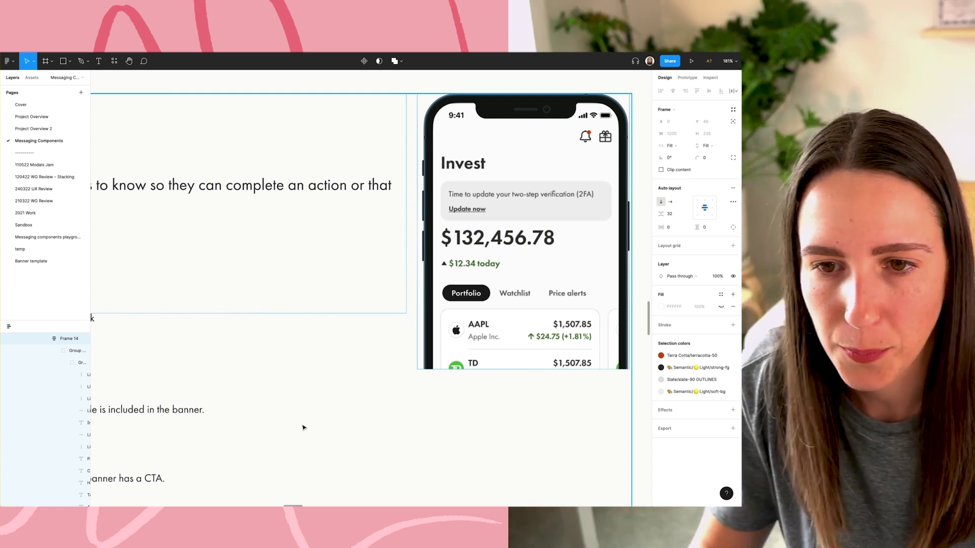
scroll(328, 447, down, 5)
scroll(523, 396, down, 15)
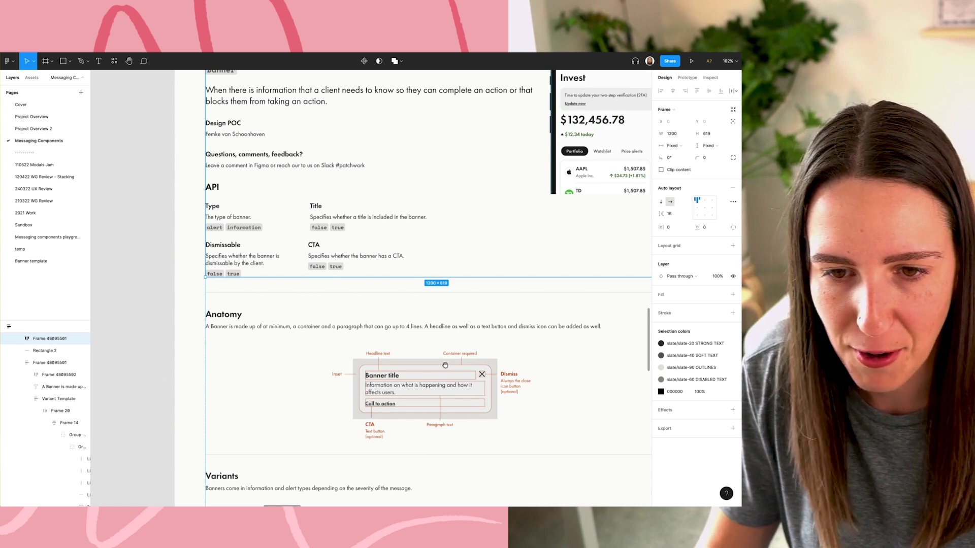
scroll(516, 393, down, 1)
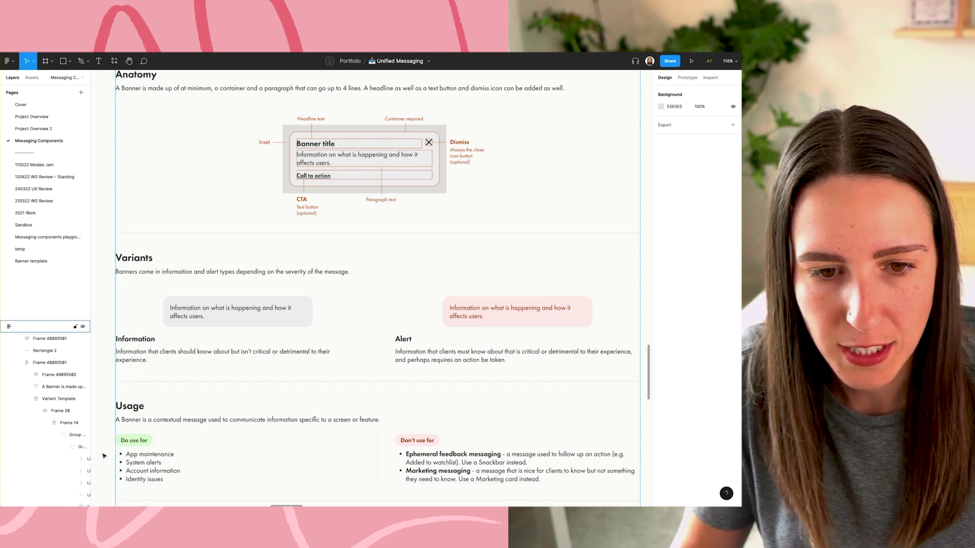
scroll(268, 333, down, 3)
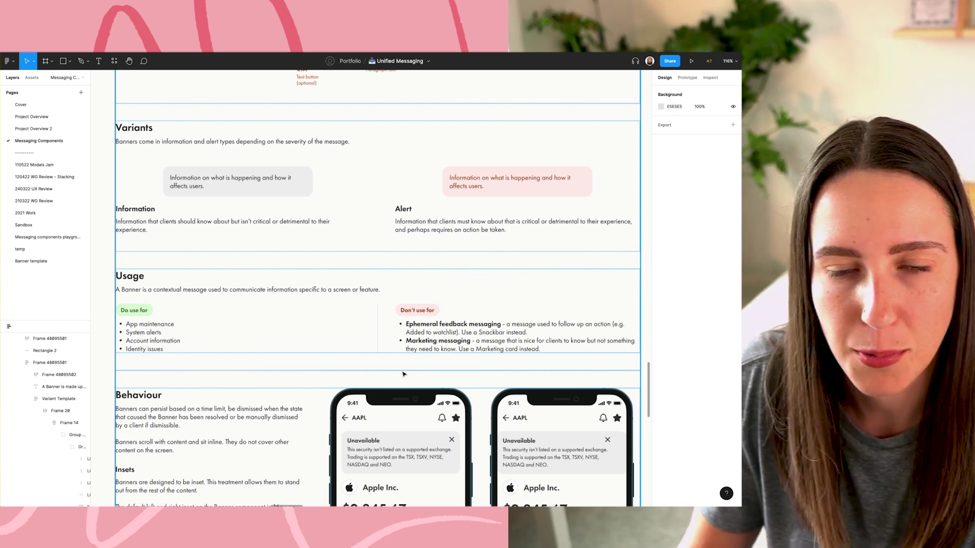
- Scroll through Behaviour and Content guidelines to the six Examples phone screens at 80%
scroll(575, 410, down, 5)
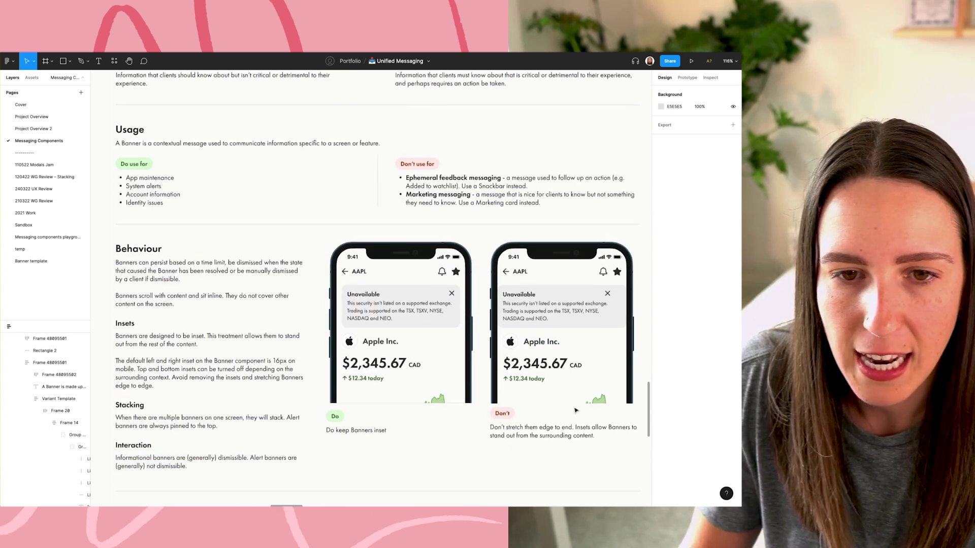
scroll(575, 409, down, 1)
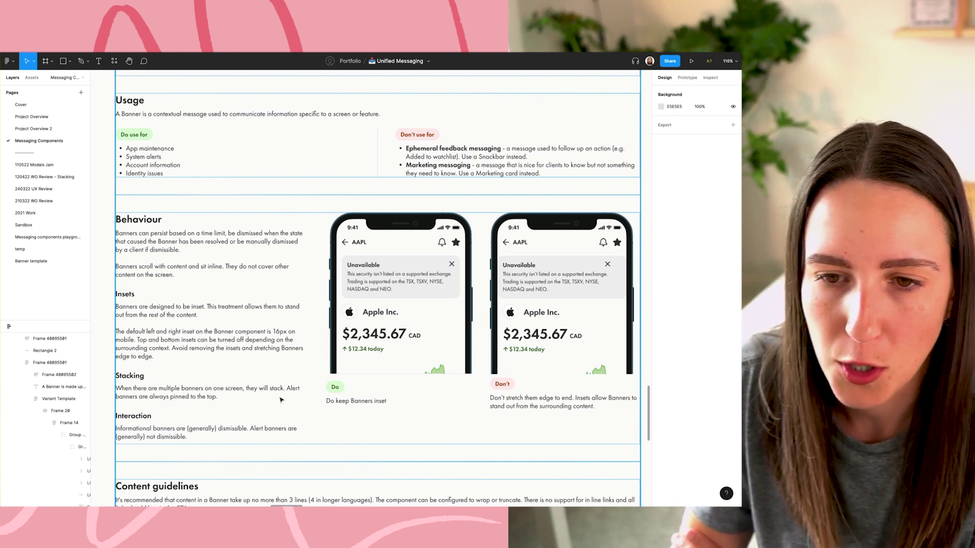
scroll(281, 399, down, 5)
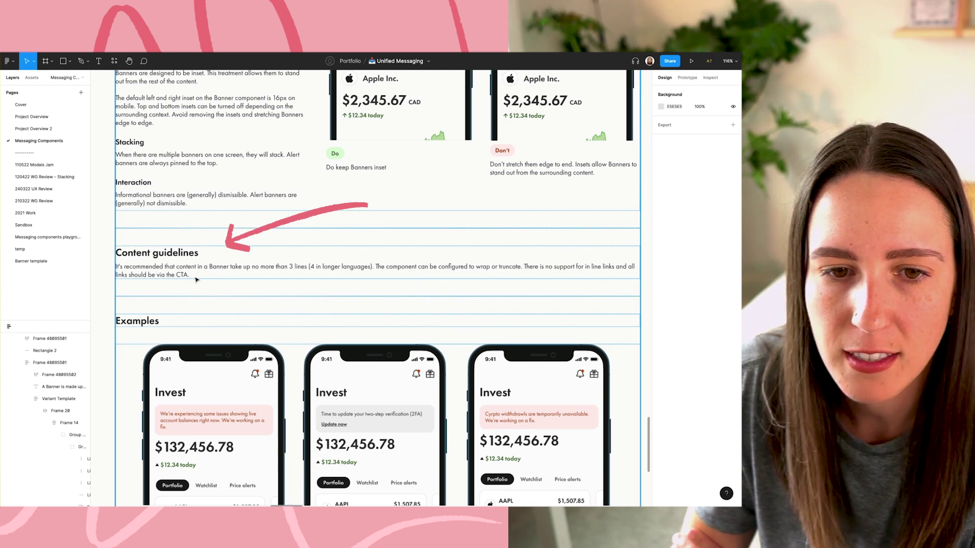
scroll(107, 367, down, 3)
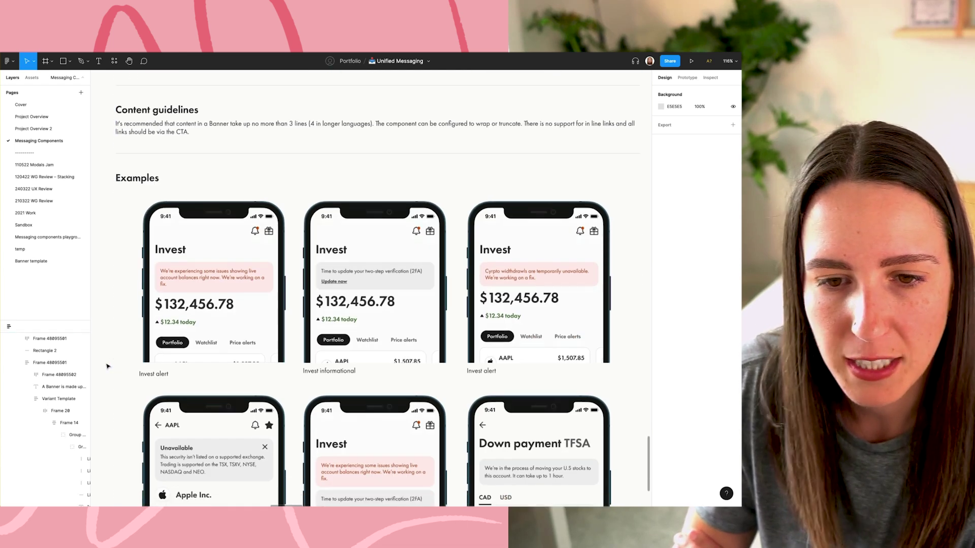
scroll(108, 366, down, 2)
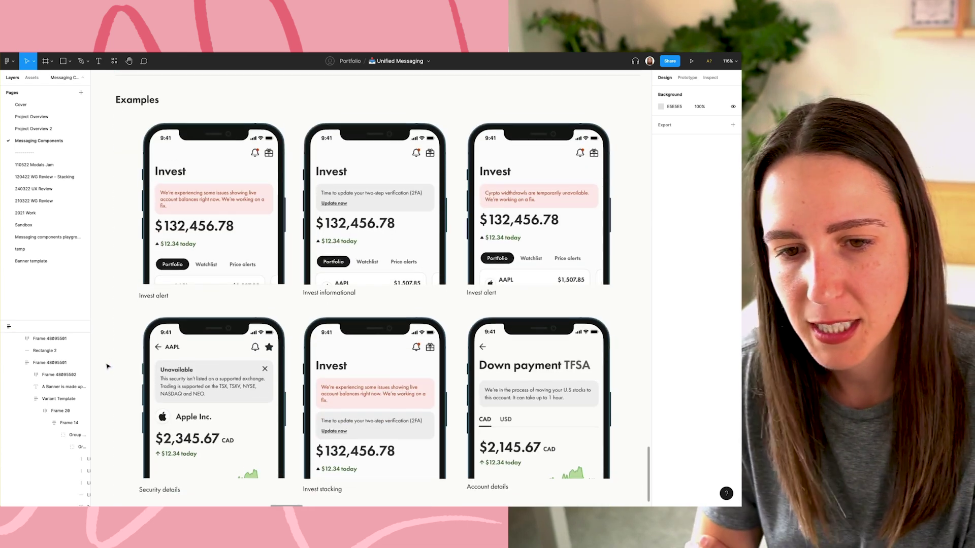
scroll(108, 366, down, 1)
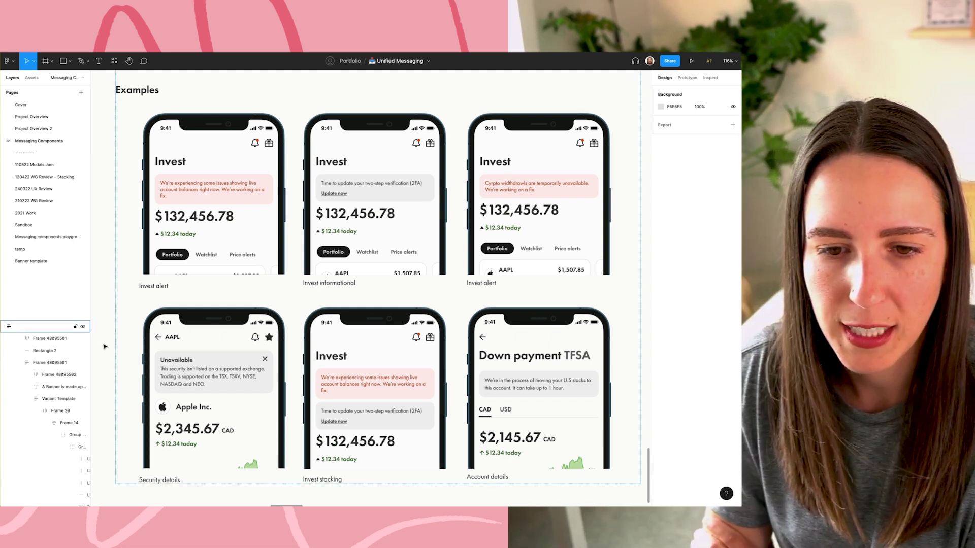
scroll(439, 385, down, 1)
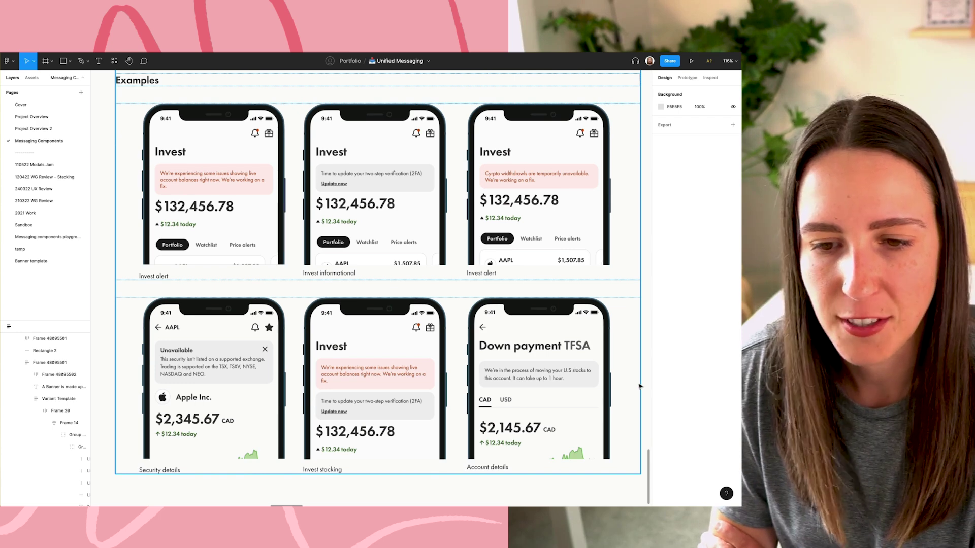
- Pan to the Marketing Cards header and zoom to 57% on its light and dark components
scroll(517, 390, down, 3)
scroll(510, 391, up, 10)
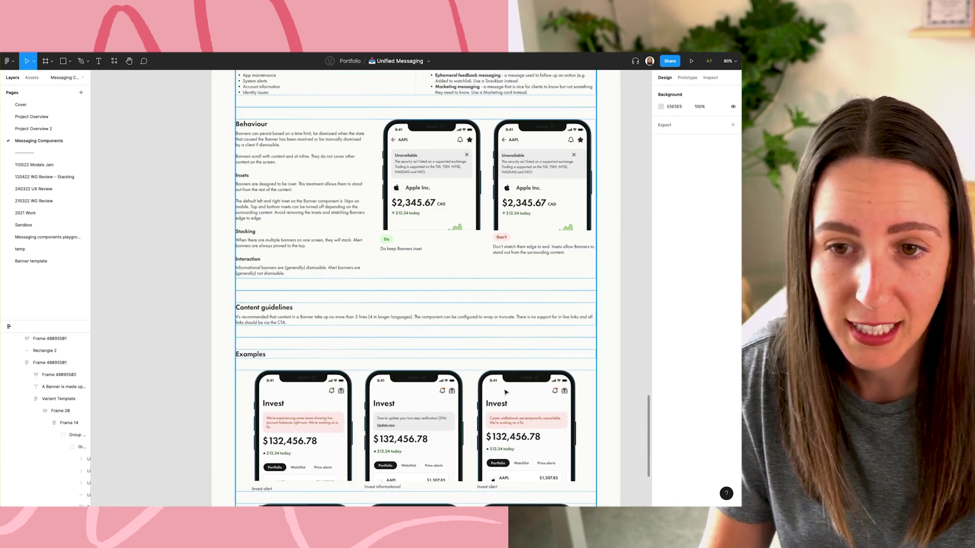
scroll(508, 391, up, 5)
scroll(589, 327, down, 4)
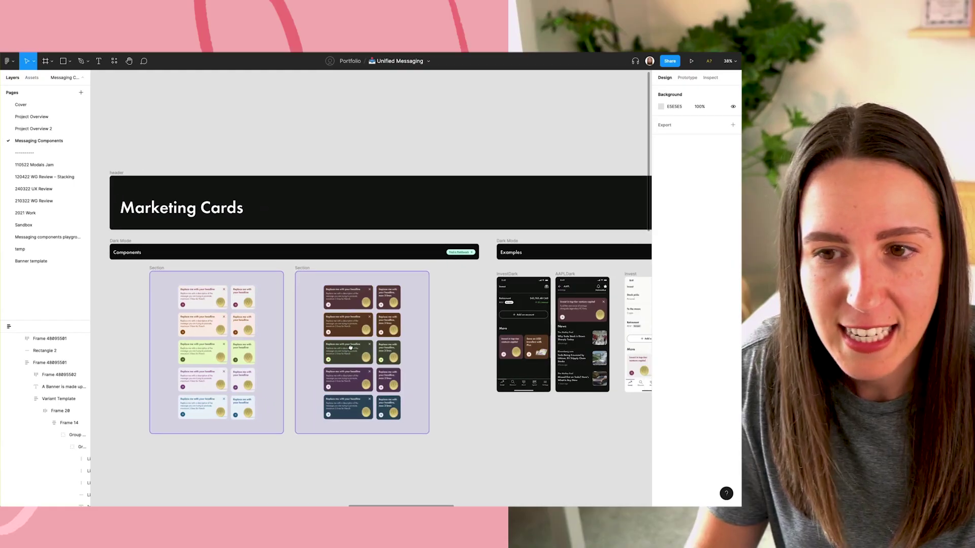
scroll(226, 413, up, 2)
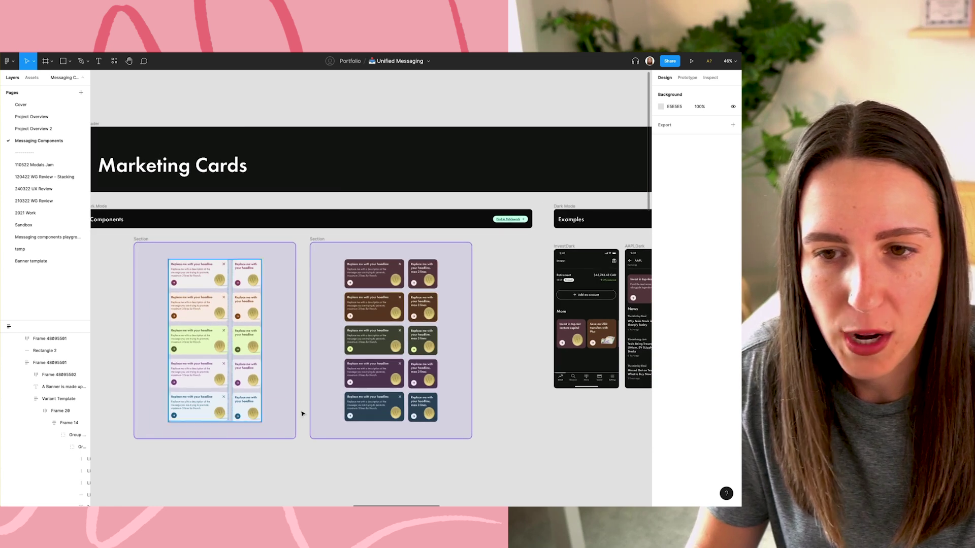
scroll(577, 403, down, 2)
scroll(474, 405, right, 2)
scroll(629, 407, down, 1)
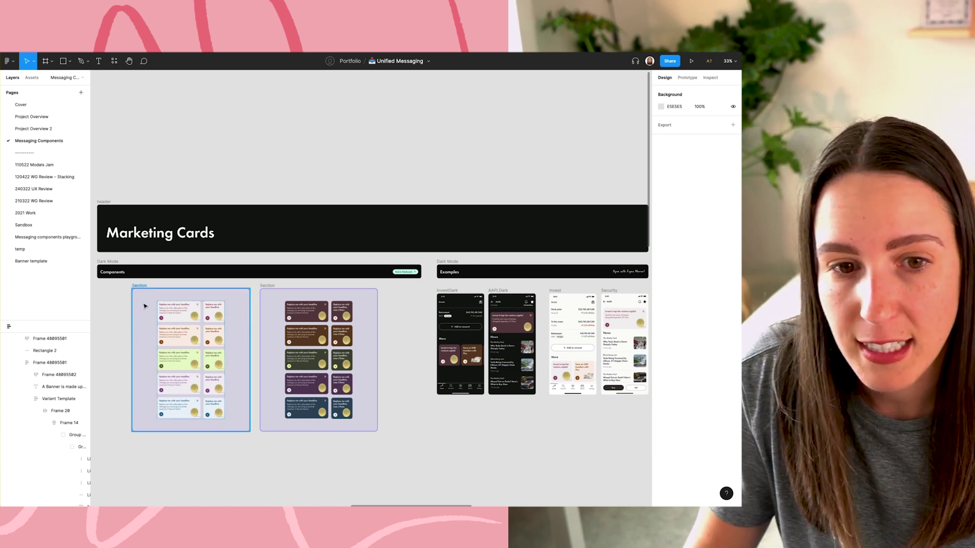
scroll(151, 342, up, 5)
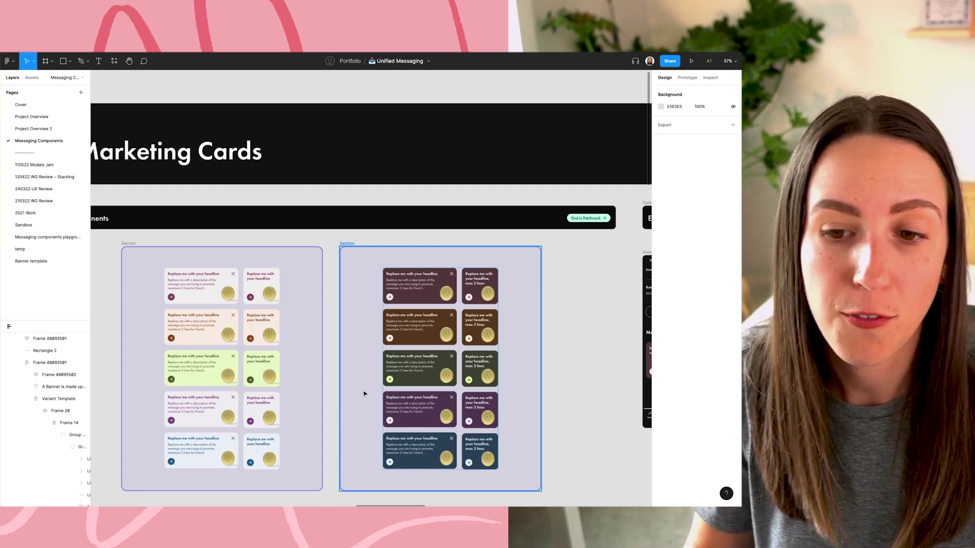
click(197, 281)
click(197, 282)
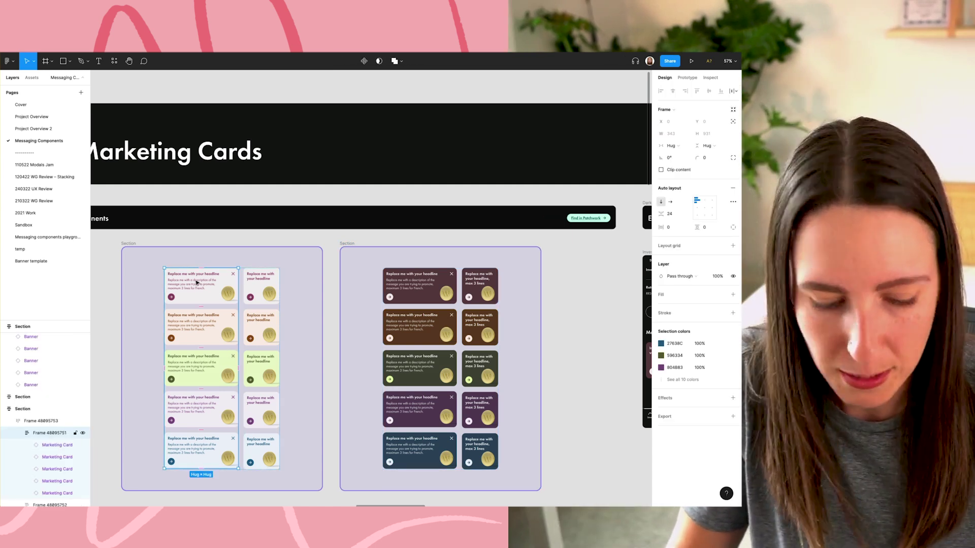
drag(159, 240, 275, 327)
click(260, 351)
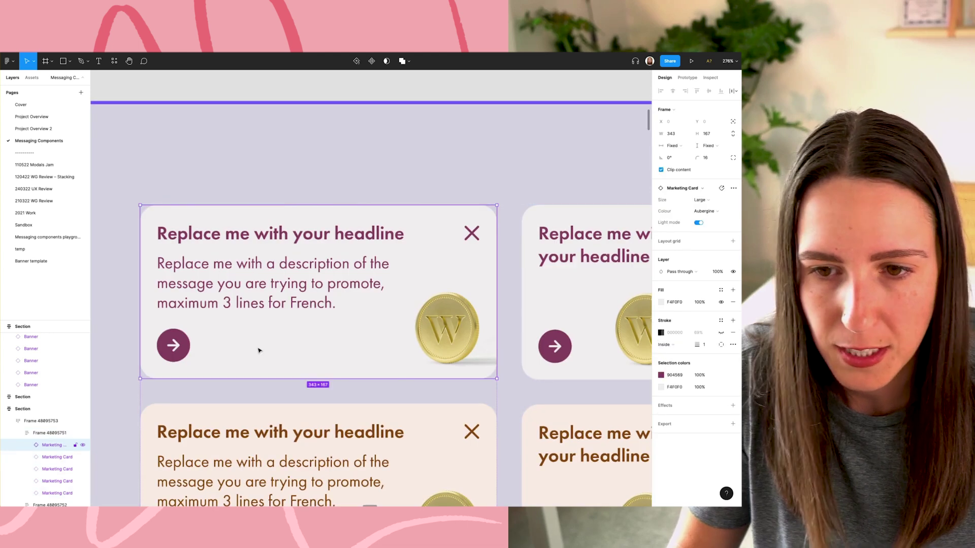
click(710, 212)
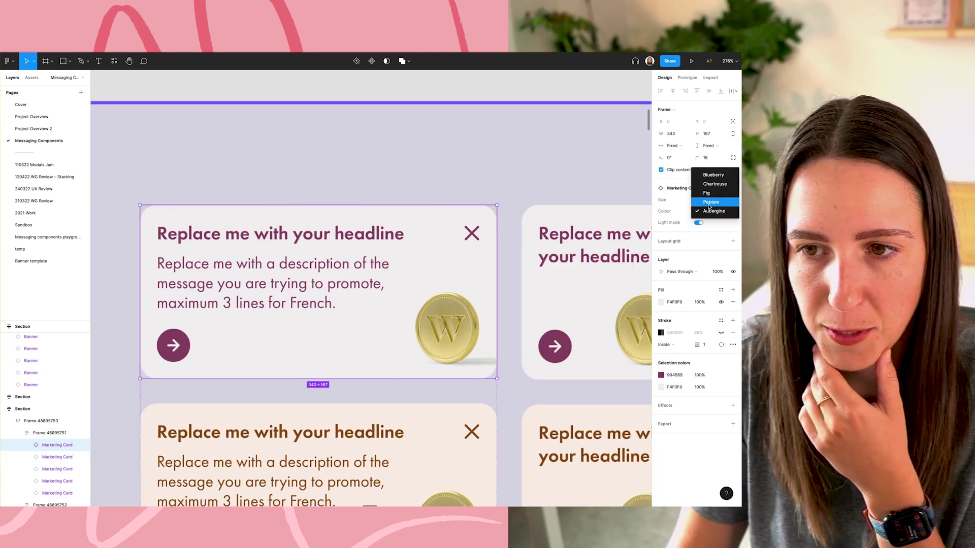
click(708, 206)
click(708, 212)
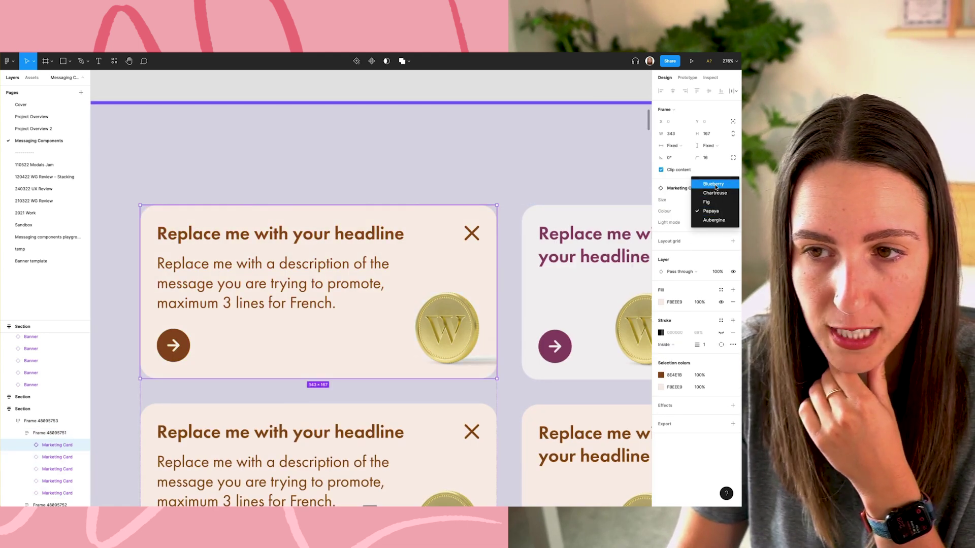
click(717, 202)
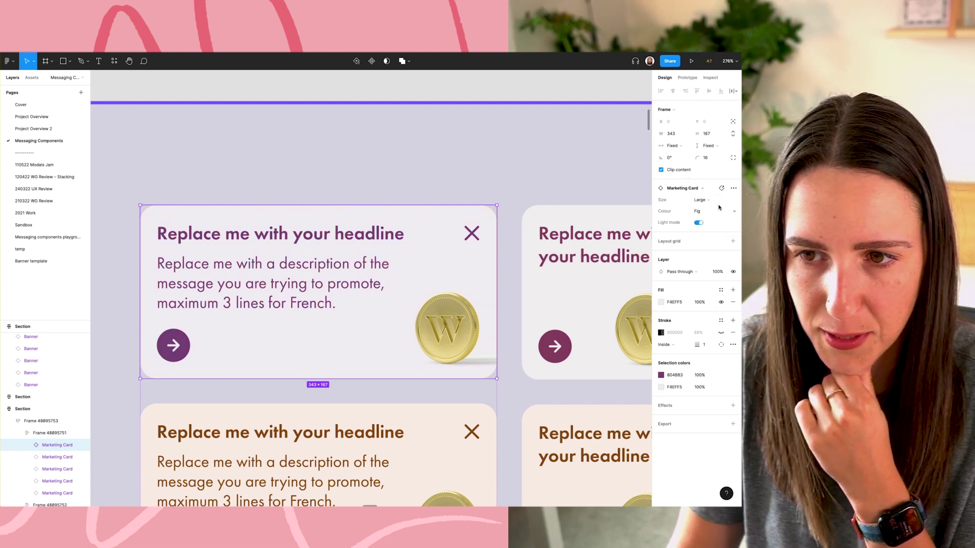
click(713, 210)
click(708, 224)
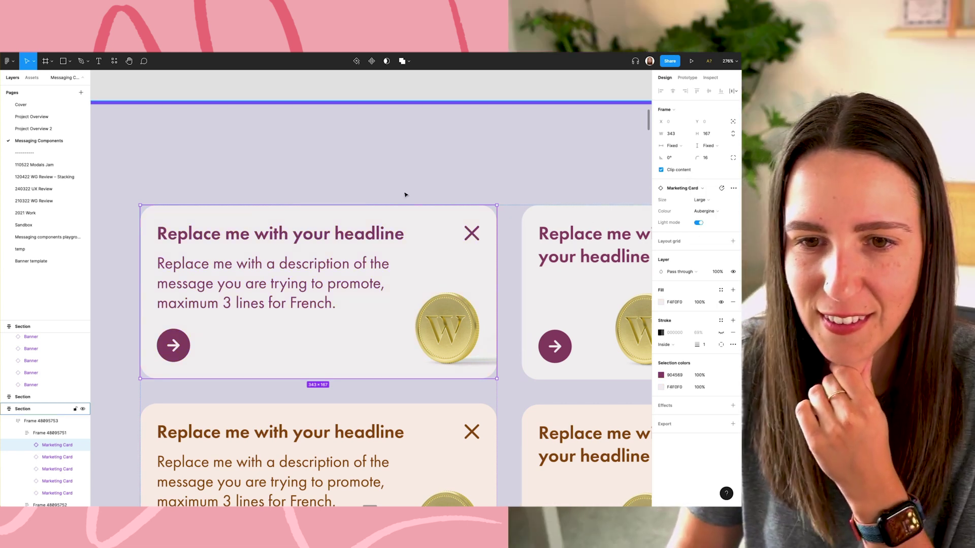
double_click(455, 321)
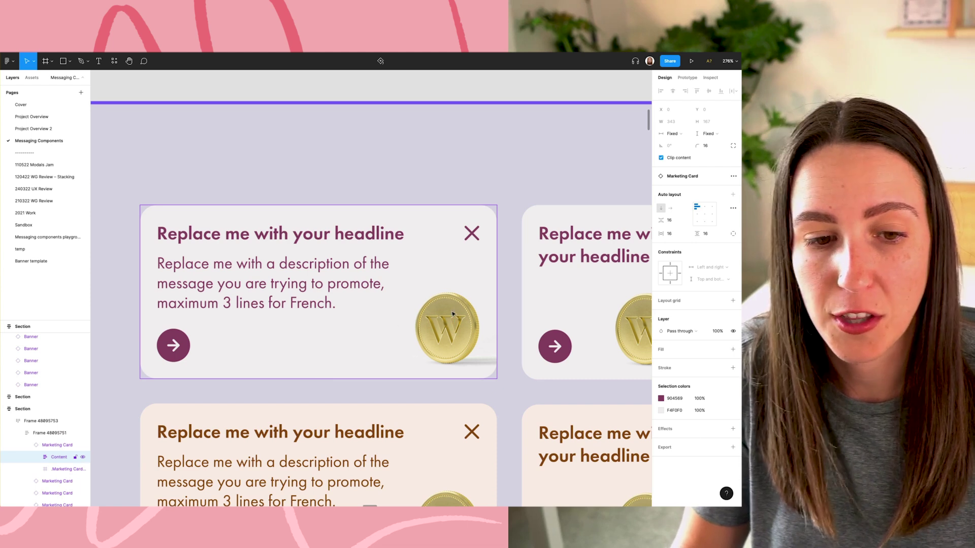
click(59, 469)
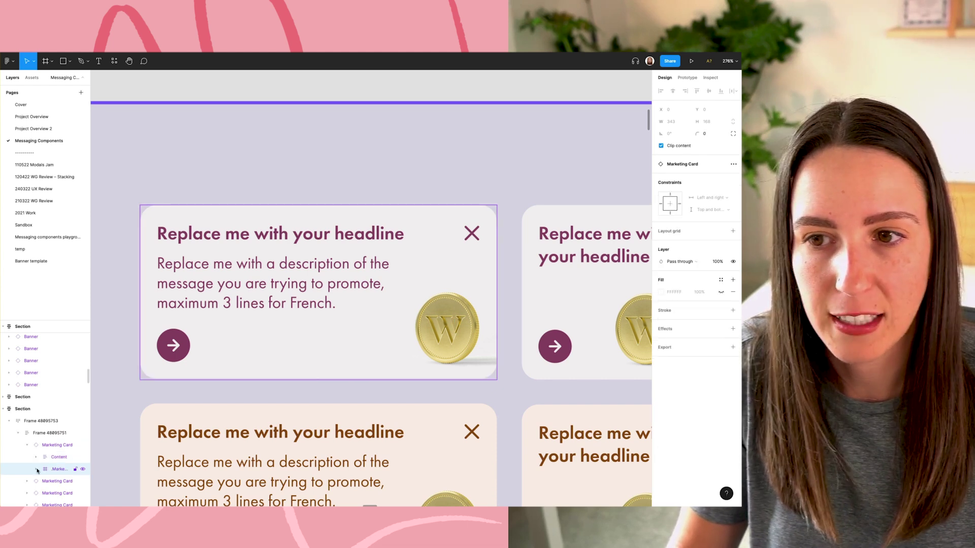
click(36, 469)
click(67, 480)
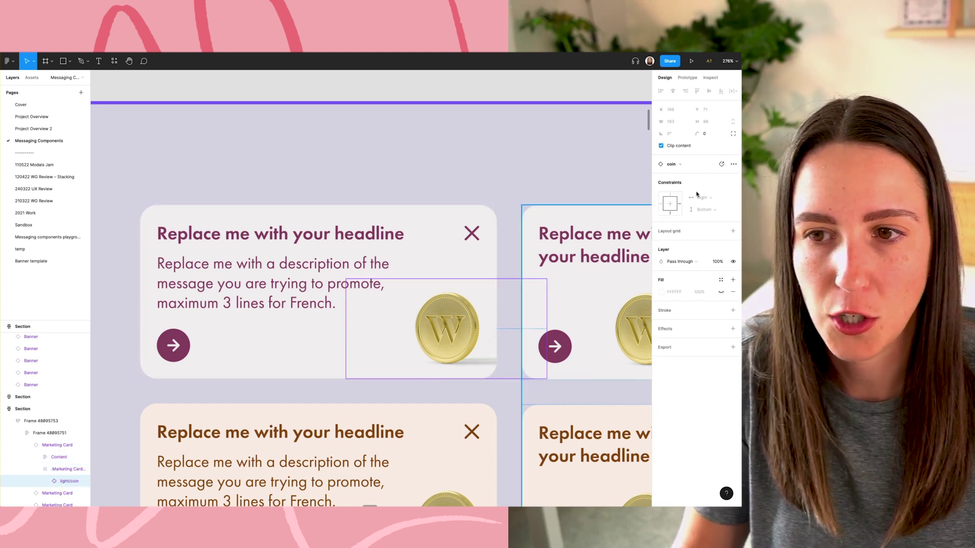
click(683, 167)
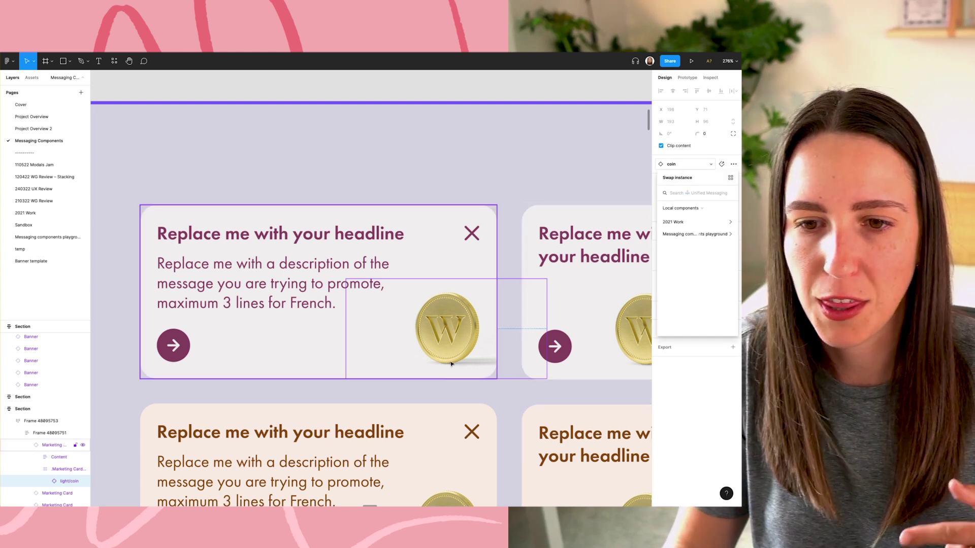
click(450, 364)
double_click(431, 321)
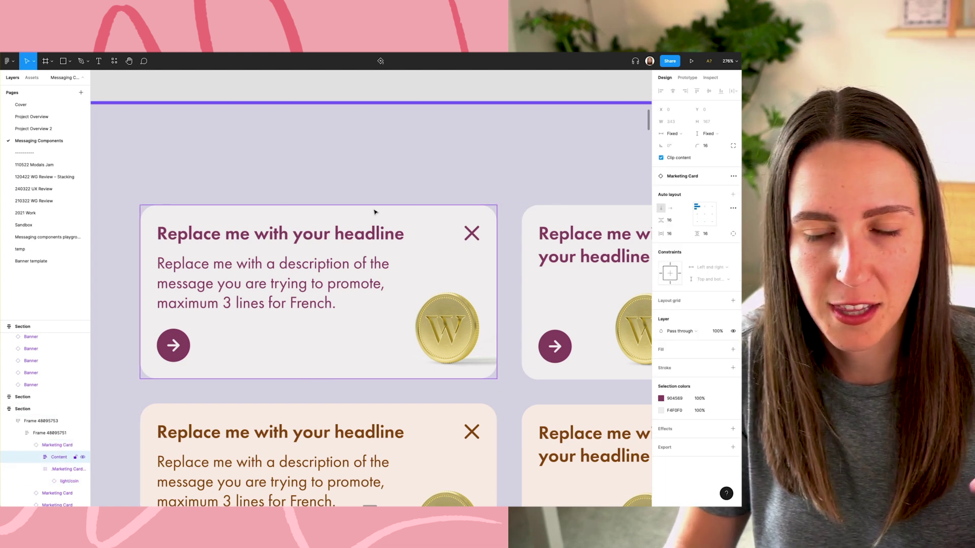
click(201, 347)
double_click(178, 358)
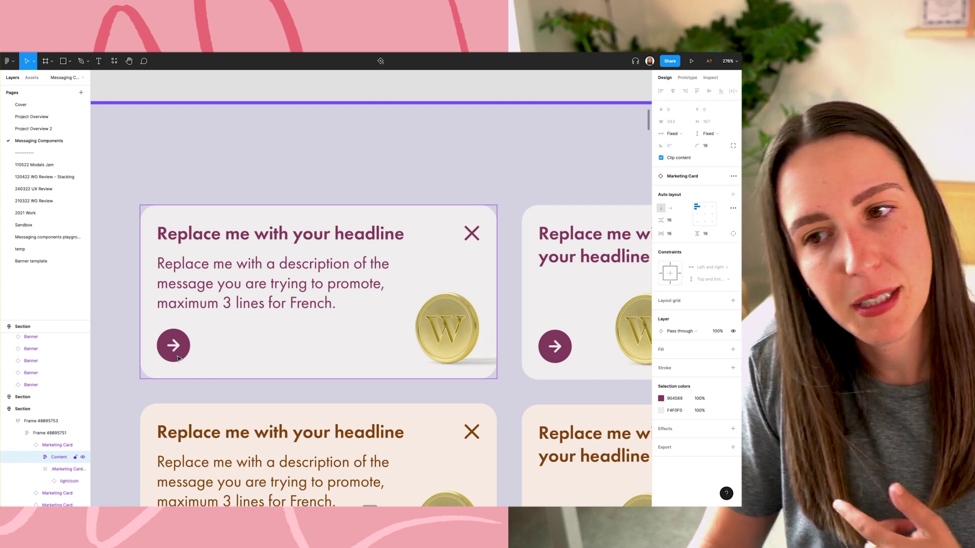
click(177, 358)
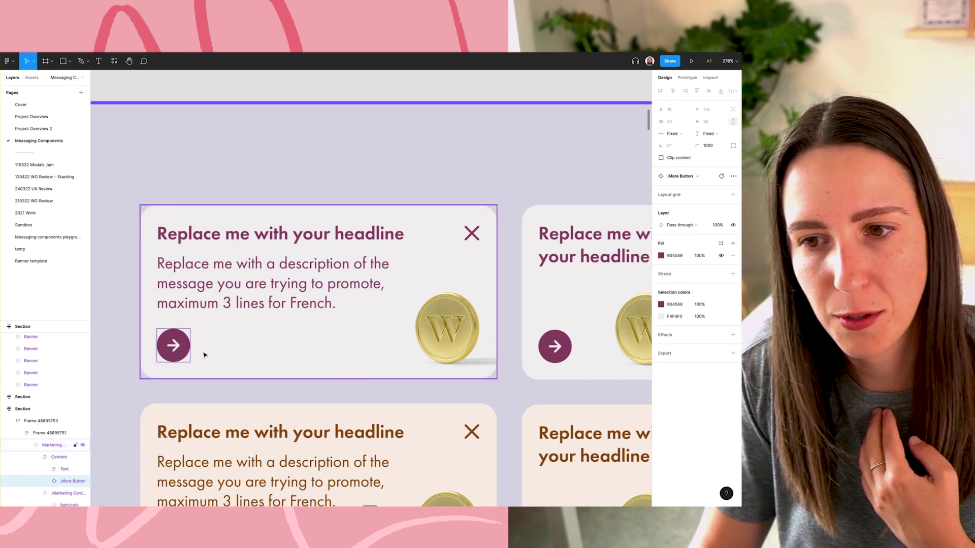
click(234, 351)
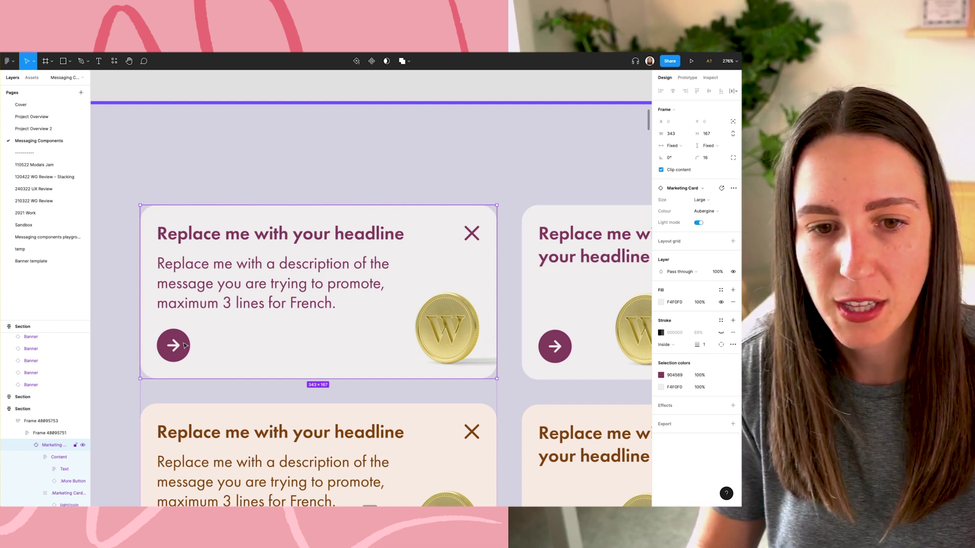
click(320, 181)
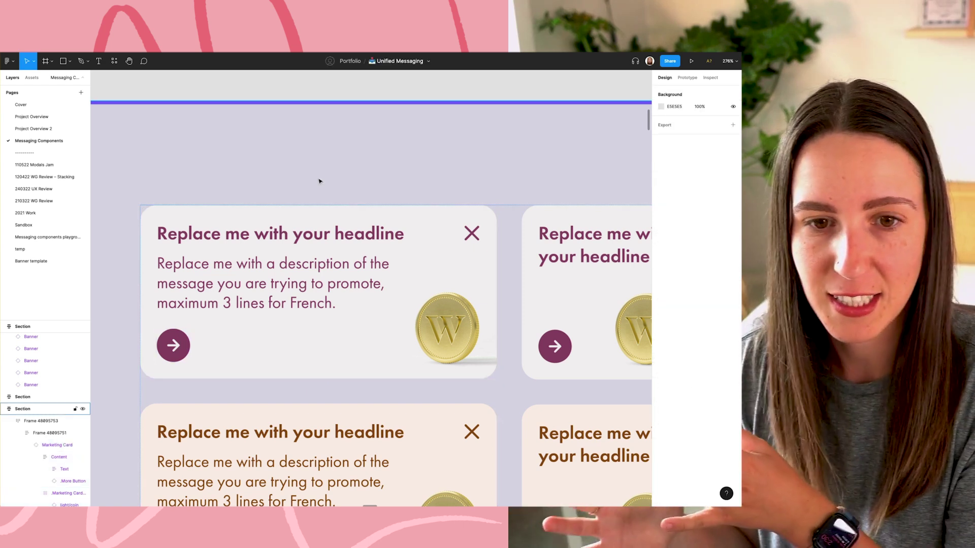
super+click(160, 350)
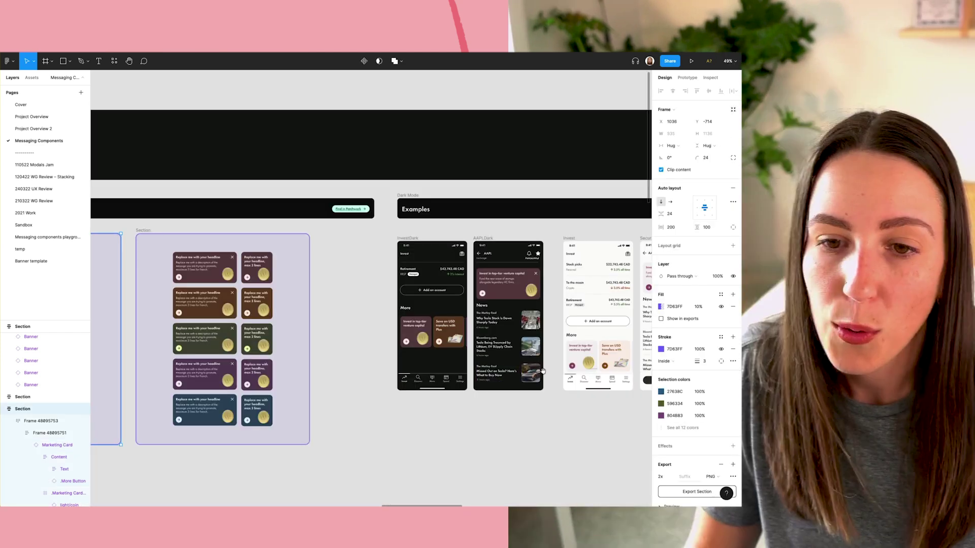
scroll(542, 372, right, 5)
ctrl+scroll(536, 329, up, 2)
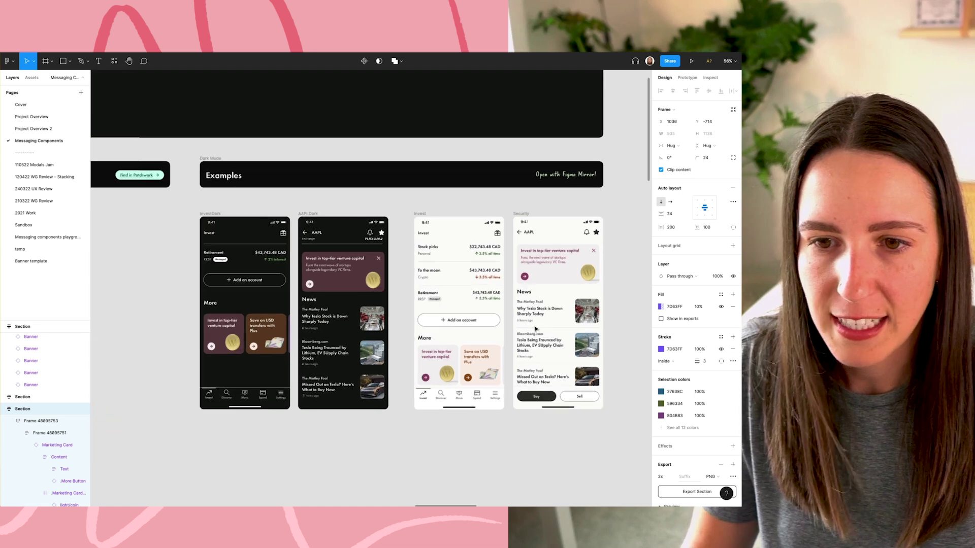
ctrl+scroll(372, 327, up, 4)
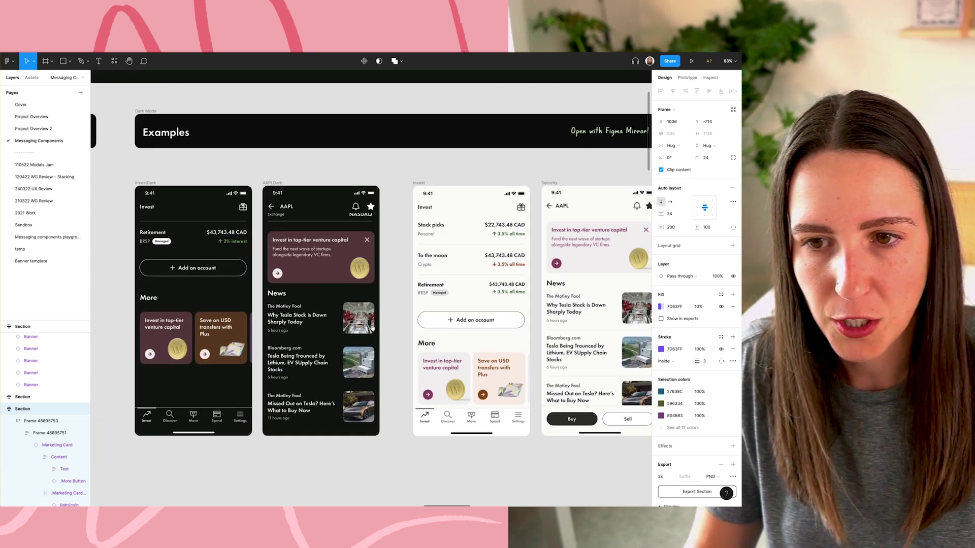
scroll(372, 327, right, 2)
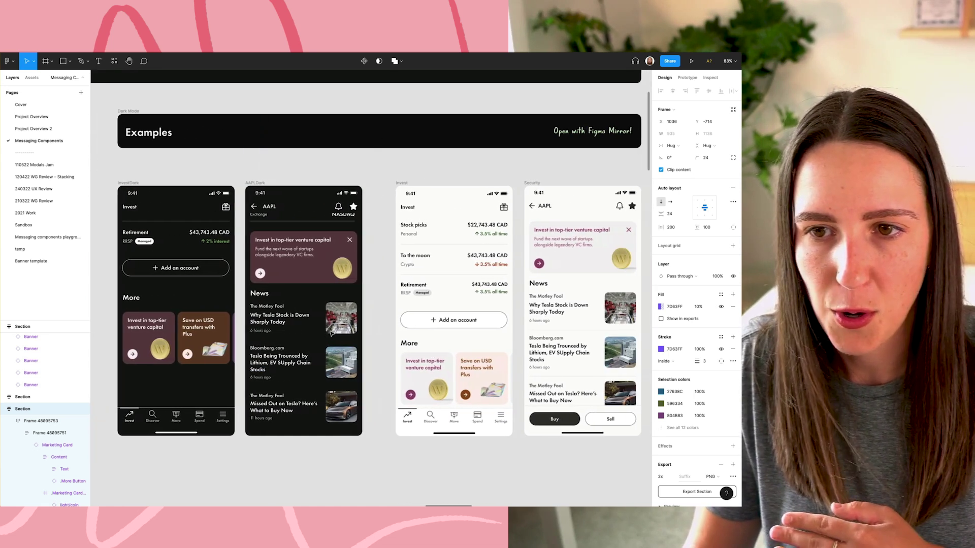
scroll(331, 333, right, 2)
click(599, 133)
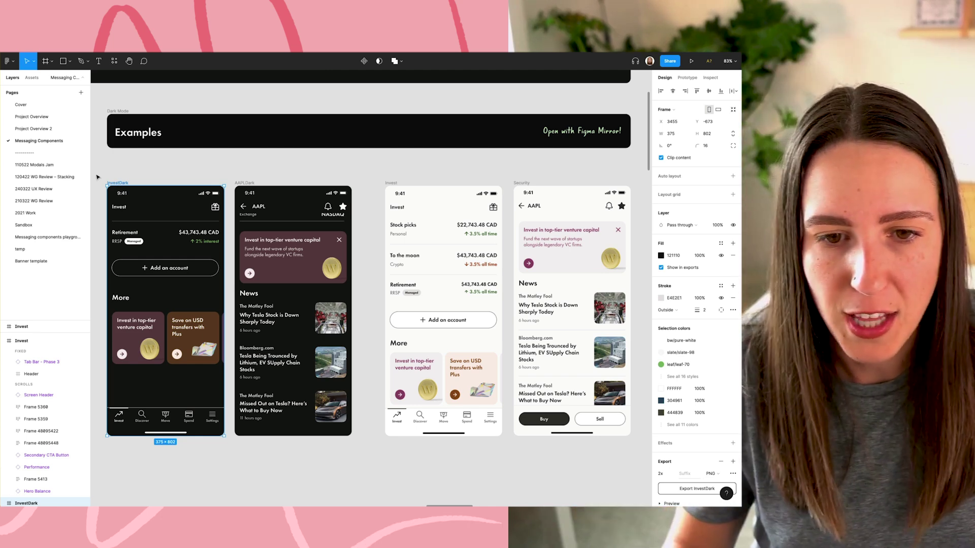
click(472, 373)
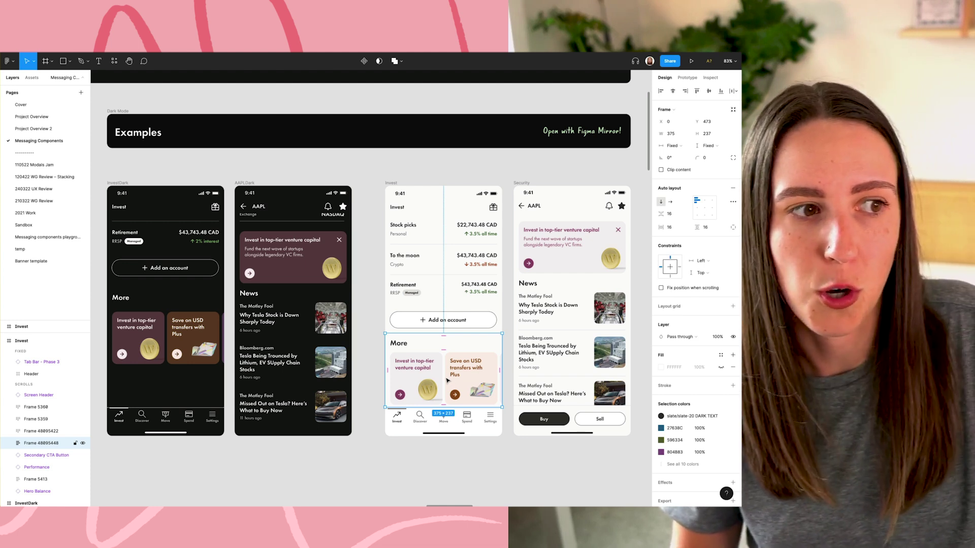
click(456, 475)
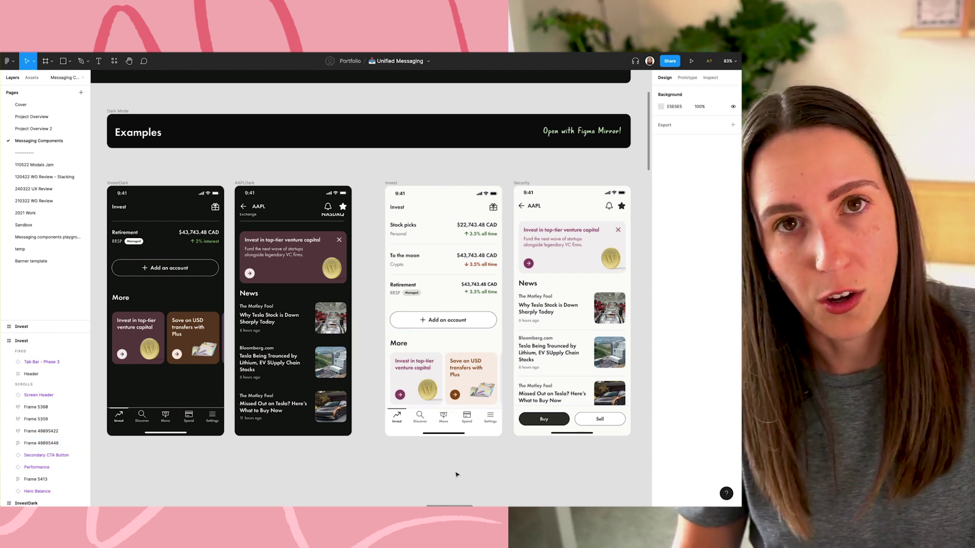
scroll(454, 472, down, 5)
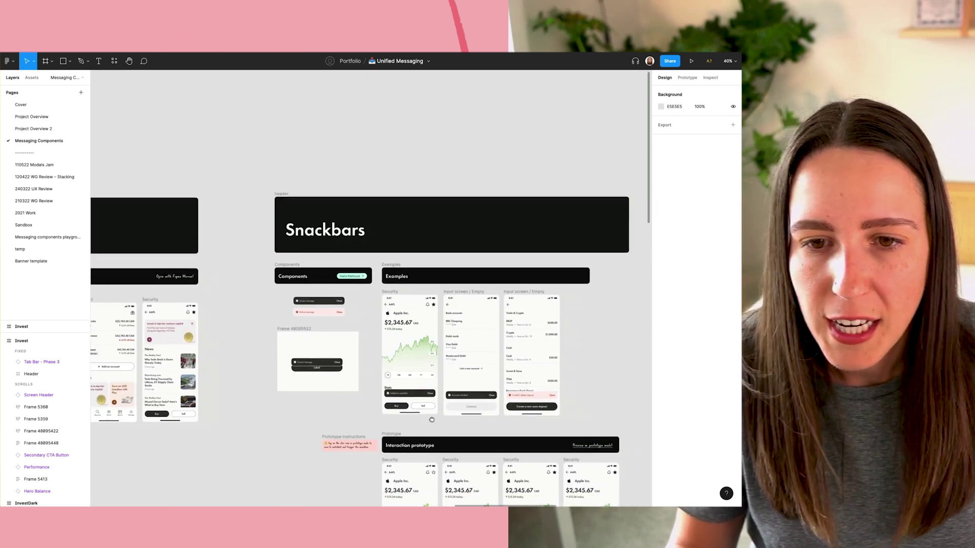
scroll(344, 356, right, 4)
scroll(343, 355, up, 4)
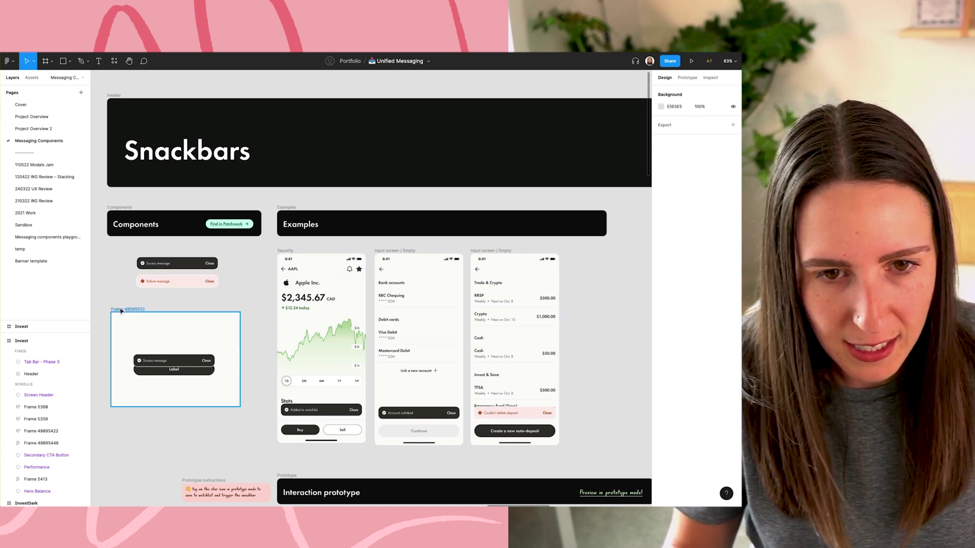
scroll(120, 311, up, 5)
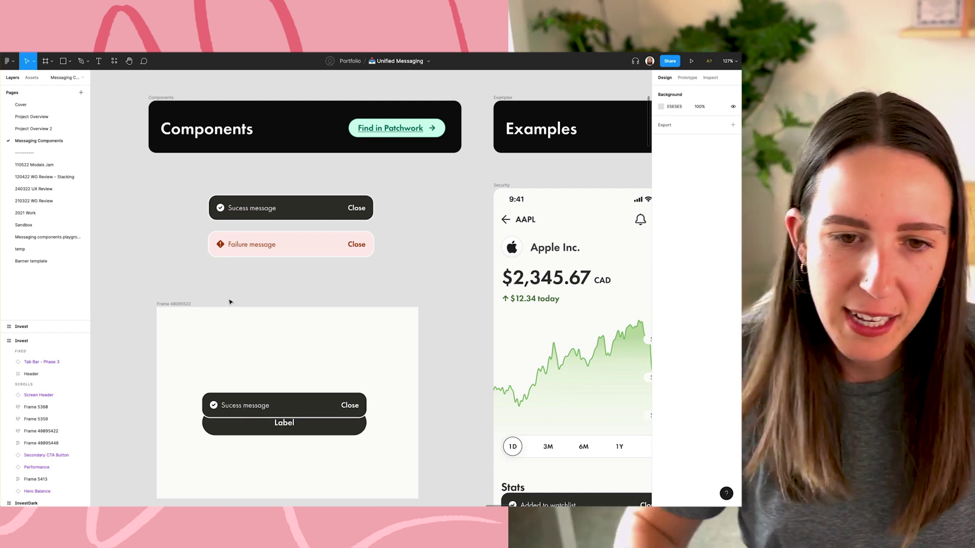
scroll(307, 385, down, 2)
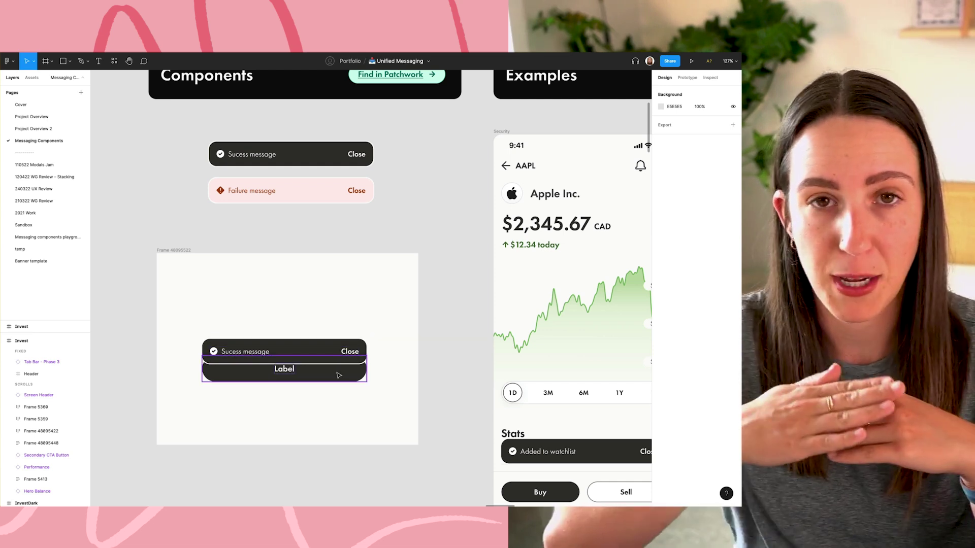
scroll(404, 441, right, 8)
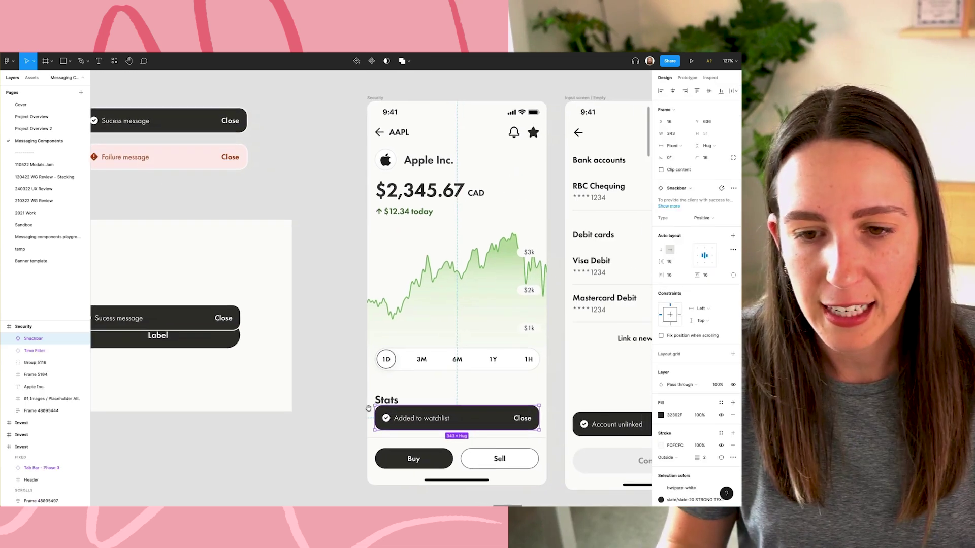
click(416, 443)
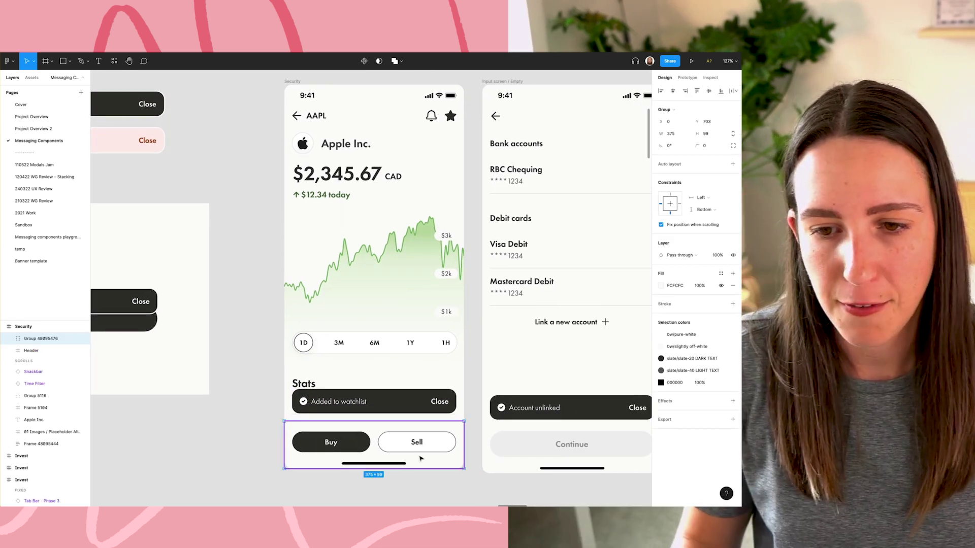
scroll(420, 459, down, 3)
scroll(437, 452, down, 10)
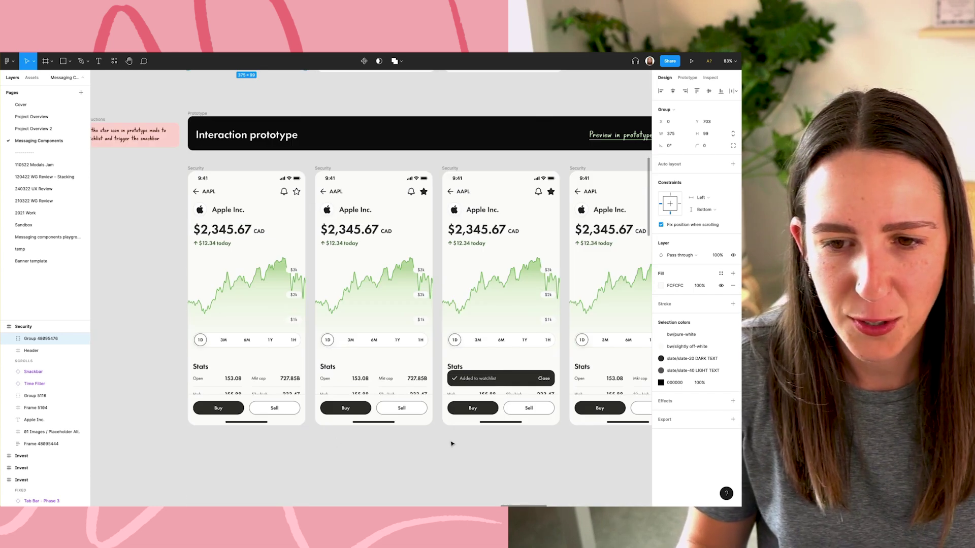
scroll(479, 446, down, 6)
drag(323, 372, 350, 396)
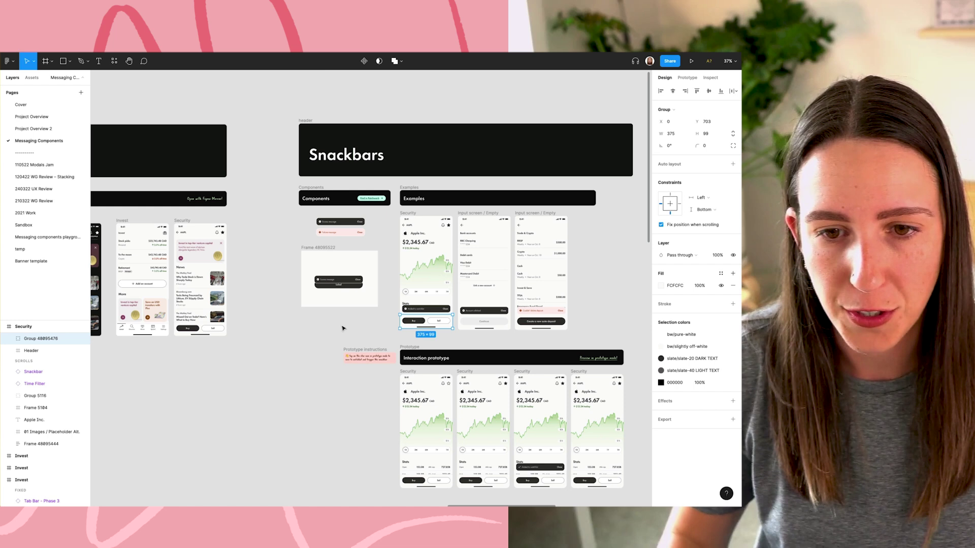
click(331, 273)
scroll(332, 274, up, 5)
scroll(335, 277, up, 10)
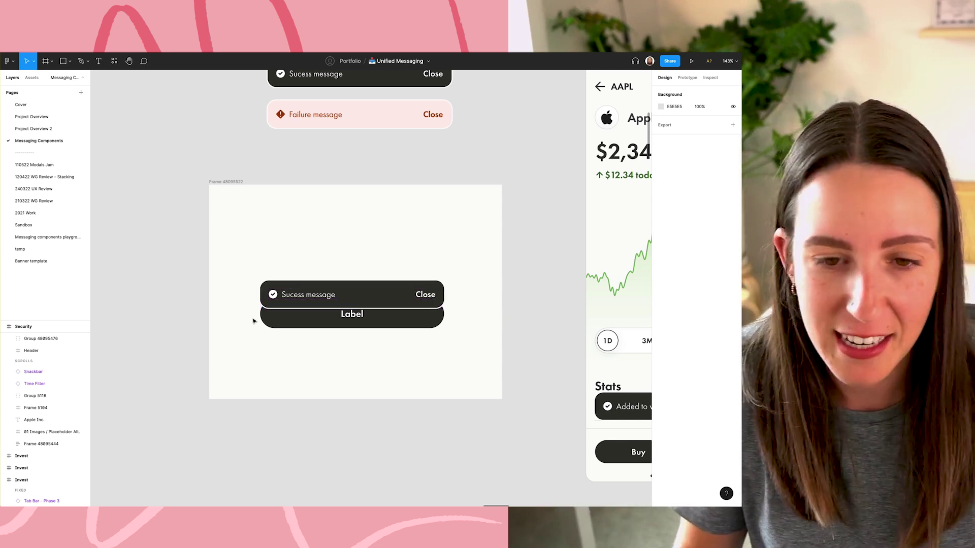
scroll(383, 307, up, 8)
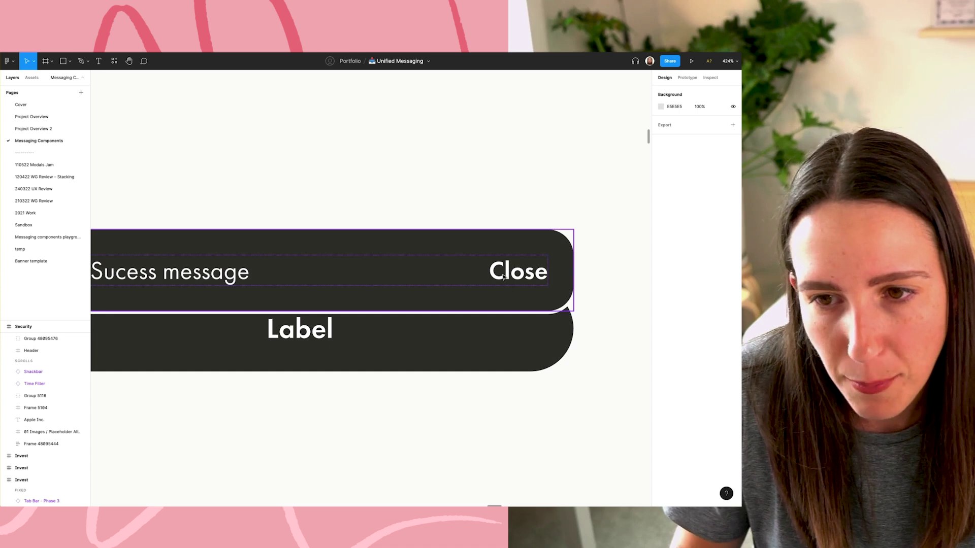
scroll(549, 368, down, 3)
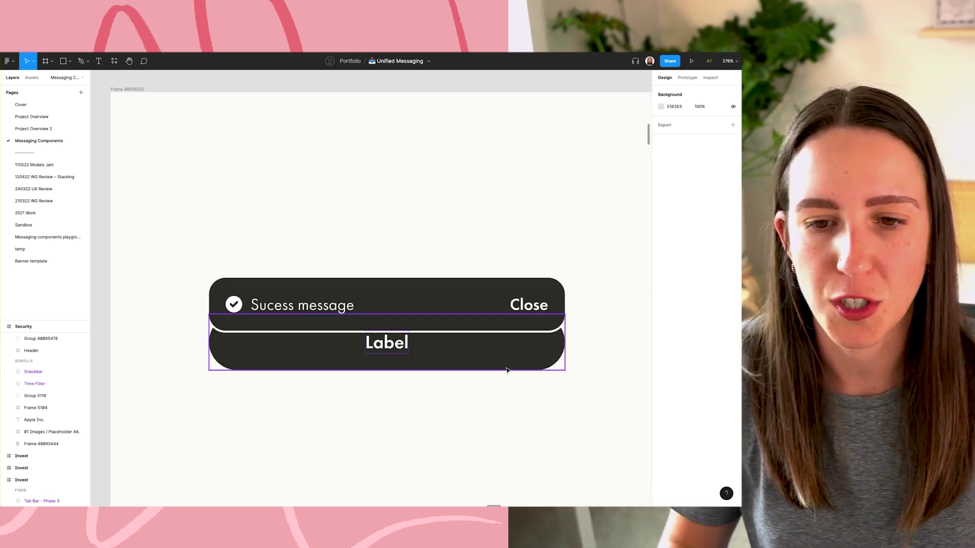
scroll(372, 424, down, 2)
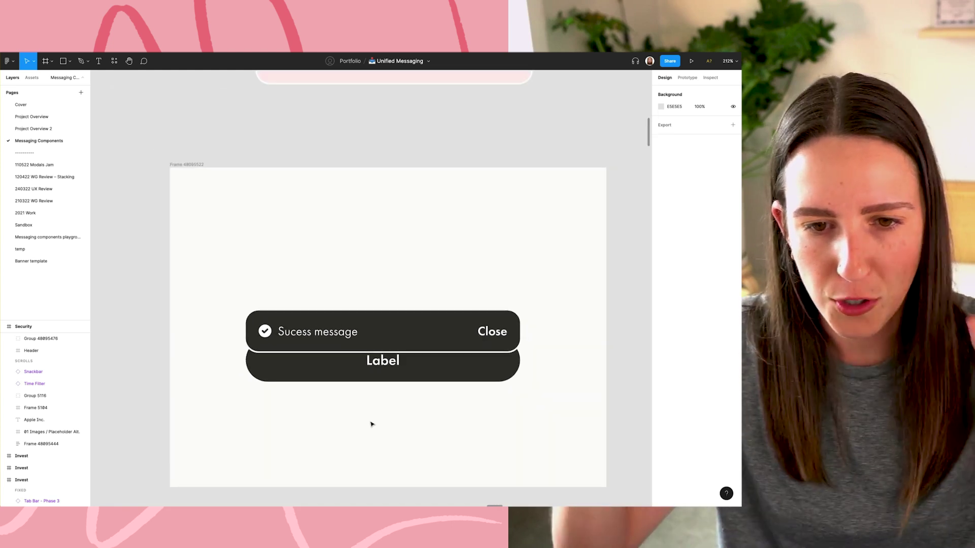
scroll(371, 424, up, 5)
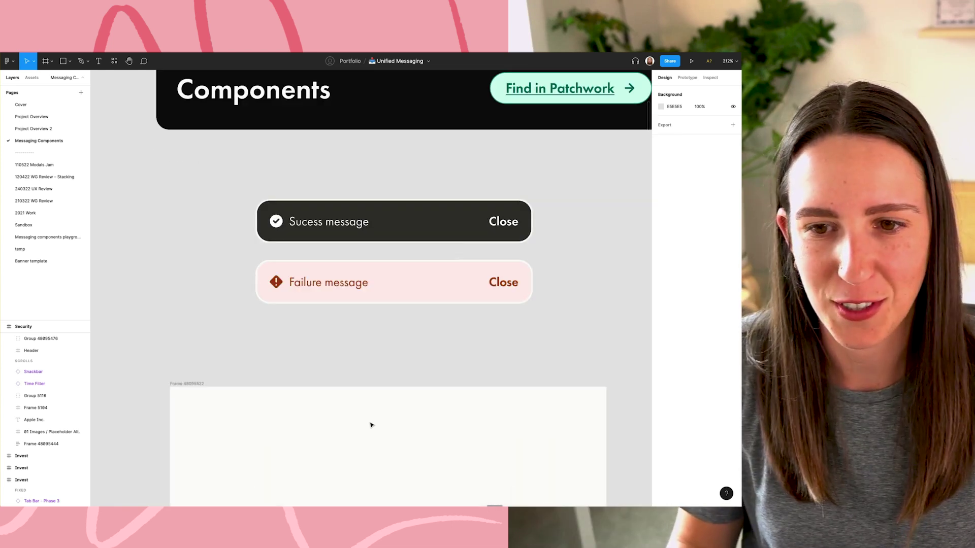
scroll(406, 291, up, 3)
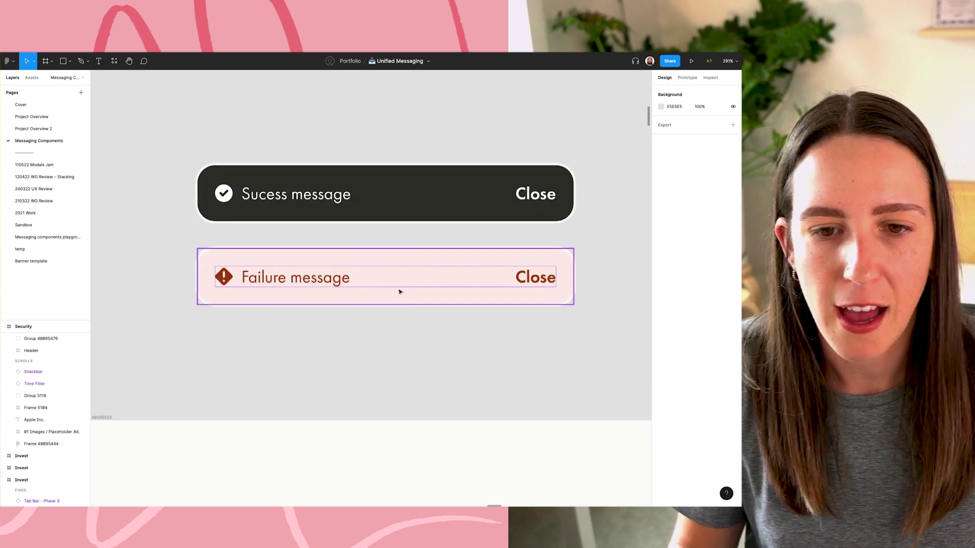
click(543, 257)
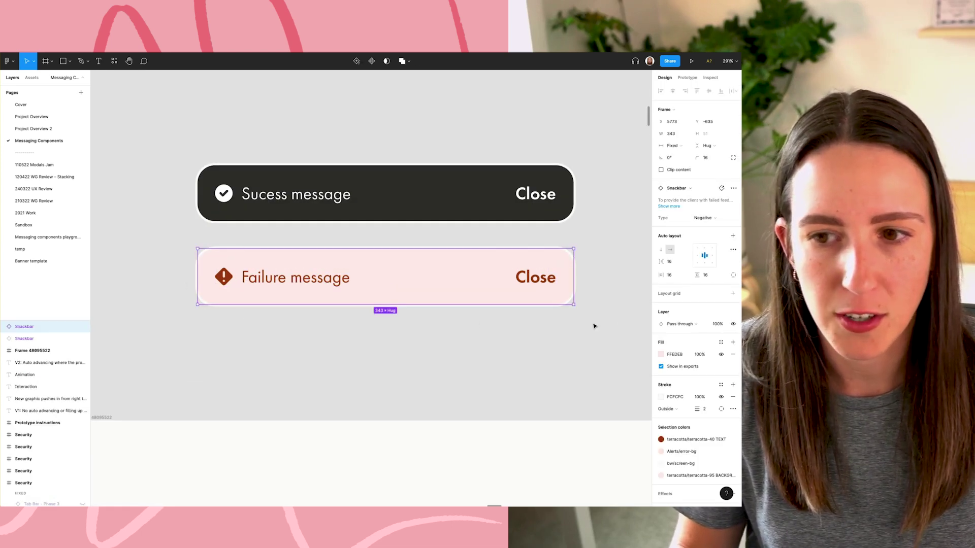
click(382, 344)
scroll(381, 342, down, 8)
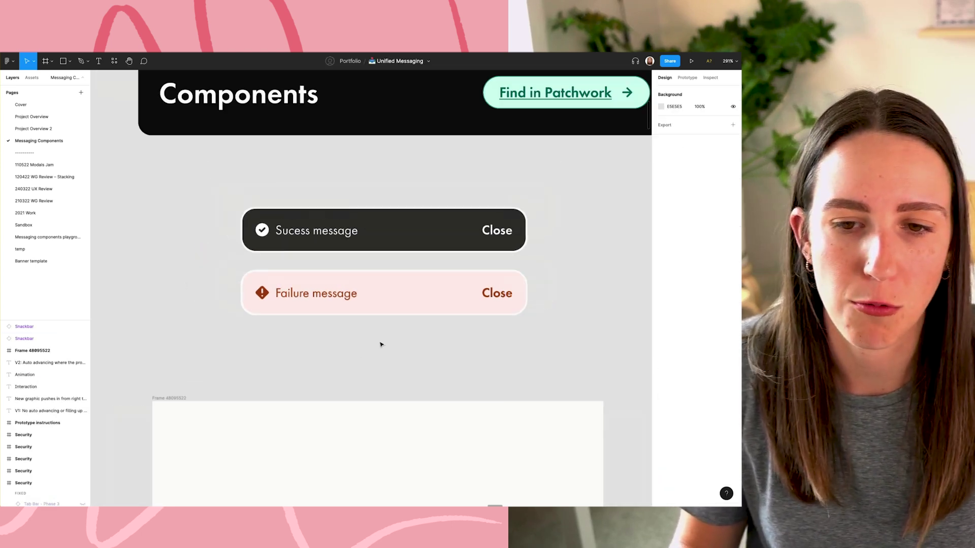
drag(422, 358, 390, 350)
click(351, 306)
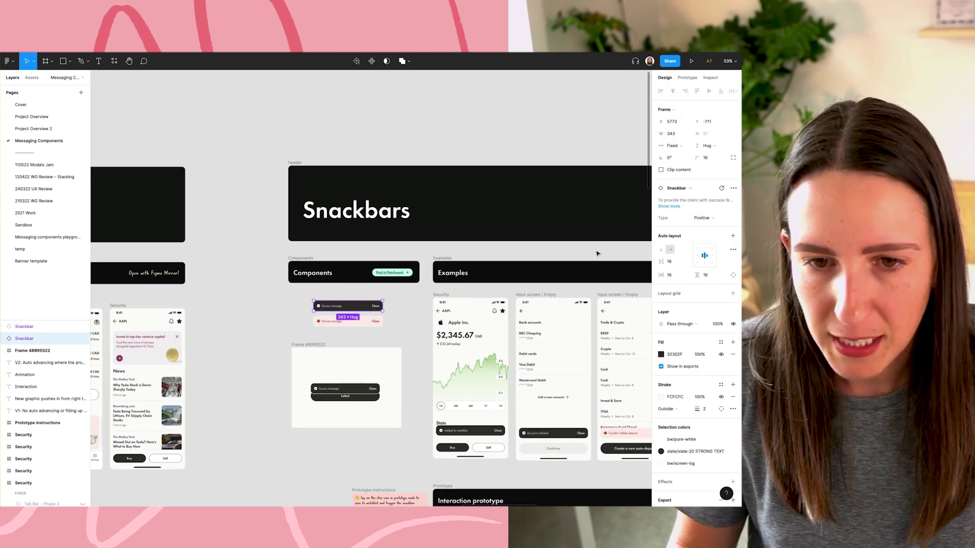
click(706, 218)
click(712, 227)
click(712, 221)
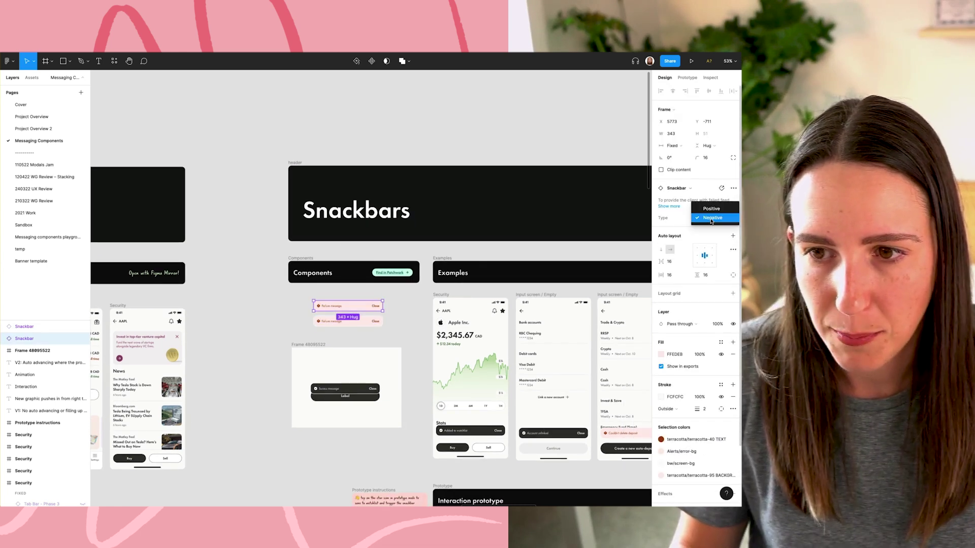
click(710, 208)
key(Escape)
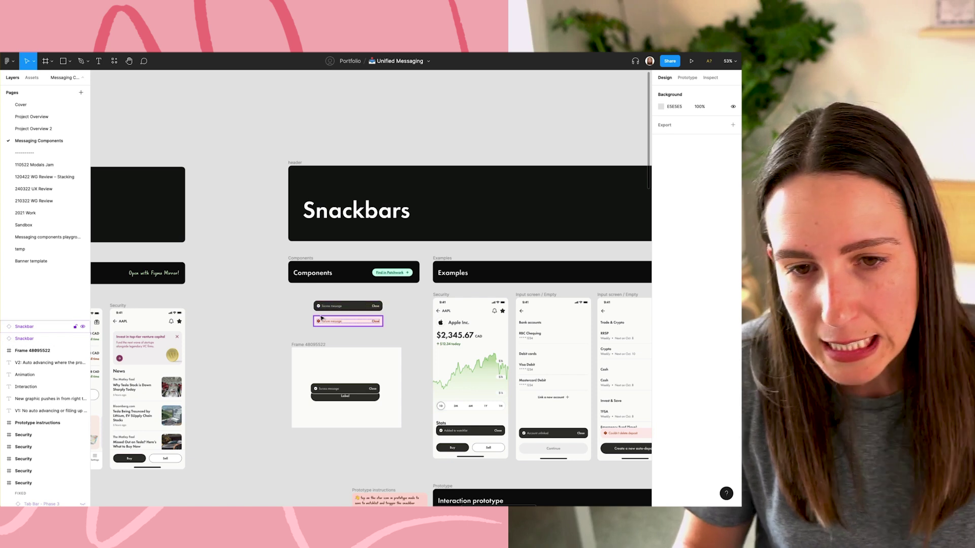
scroll(321, 319, down, 10)
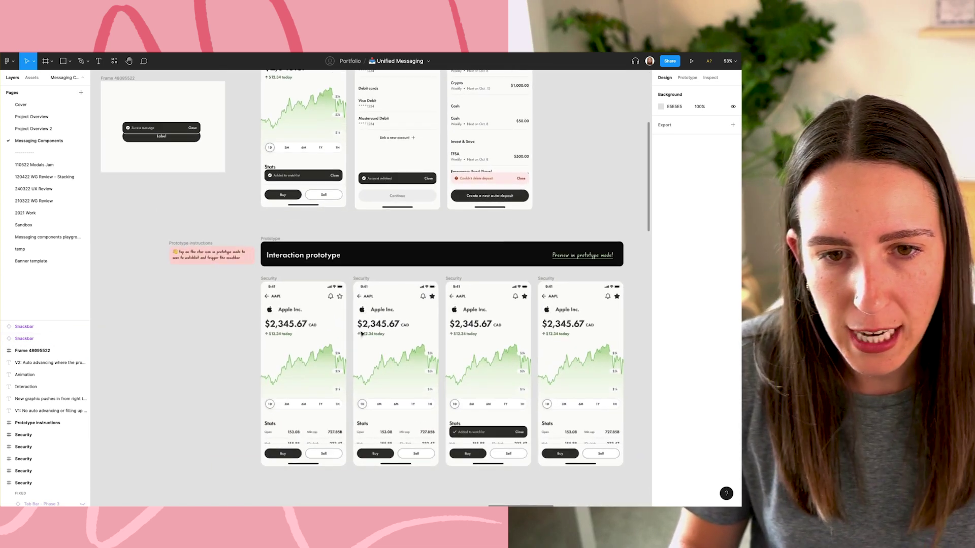
scroll(362, 333, up, 3)
click(263, 263)
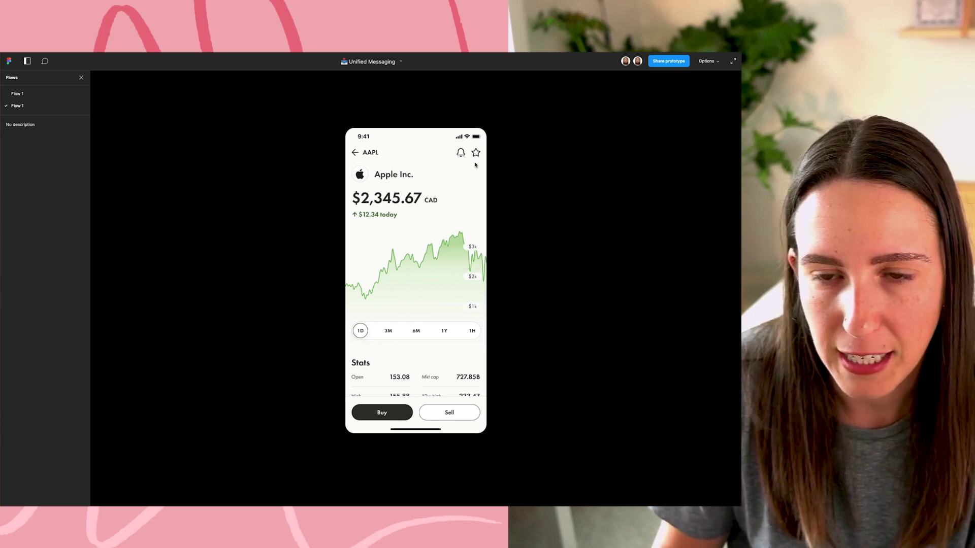
click(475, 152)
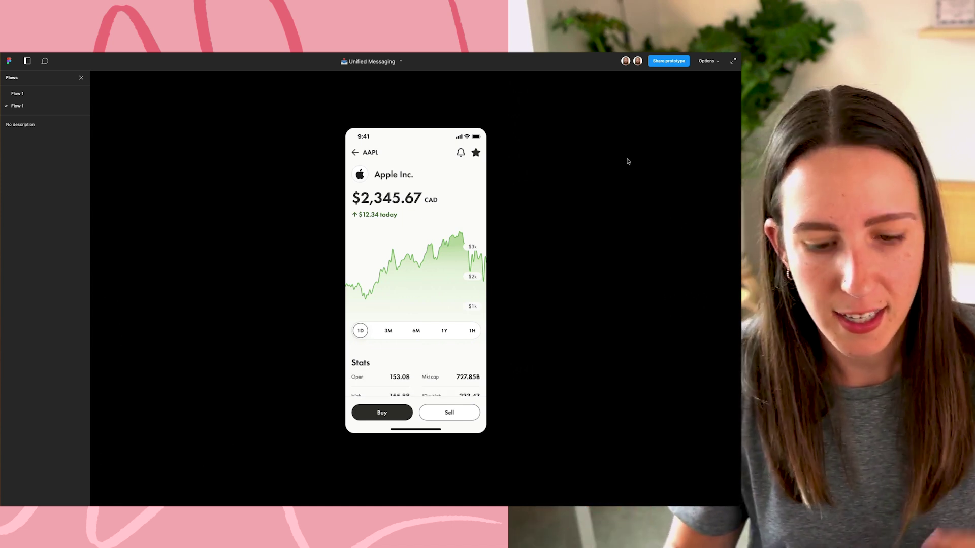
click(477, 154)
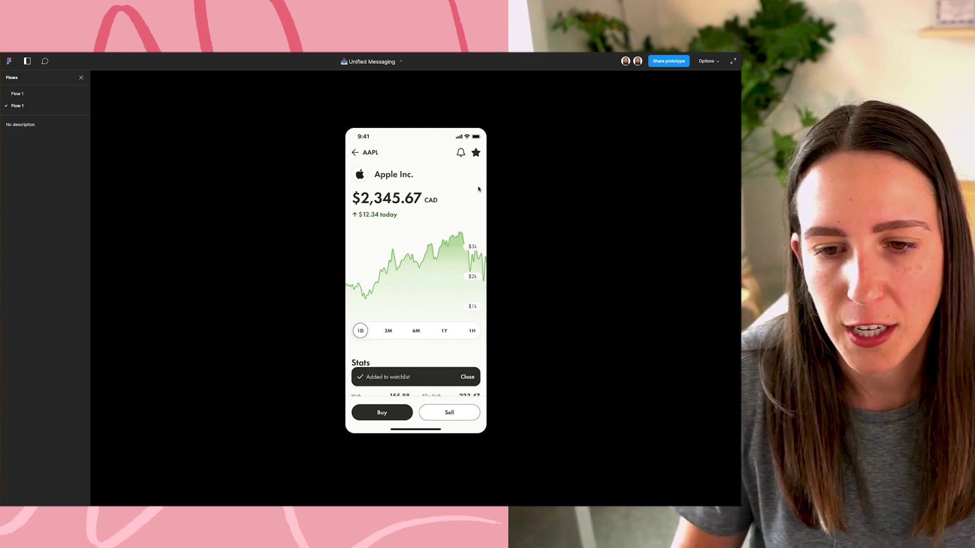
click(467, 379)
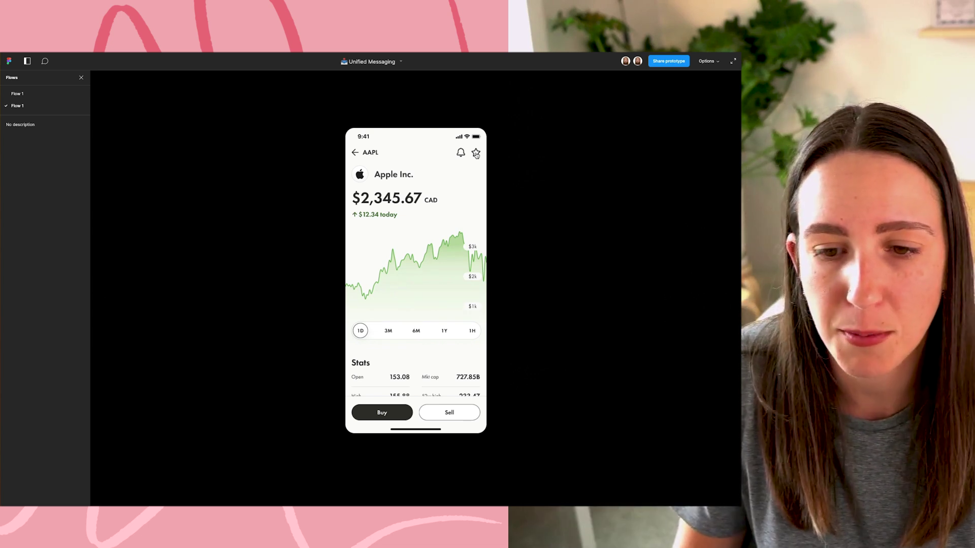
click(476, 154)
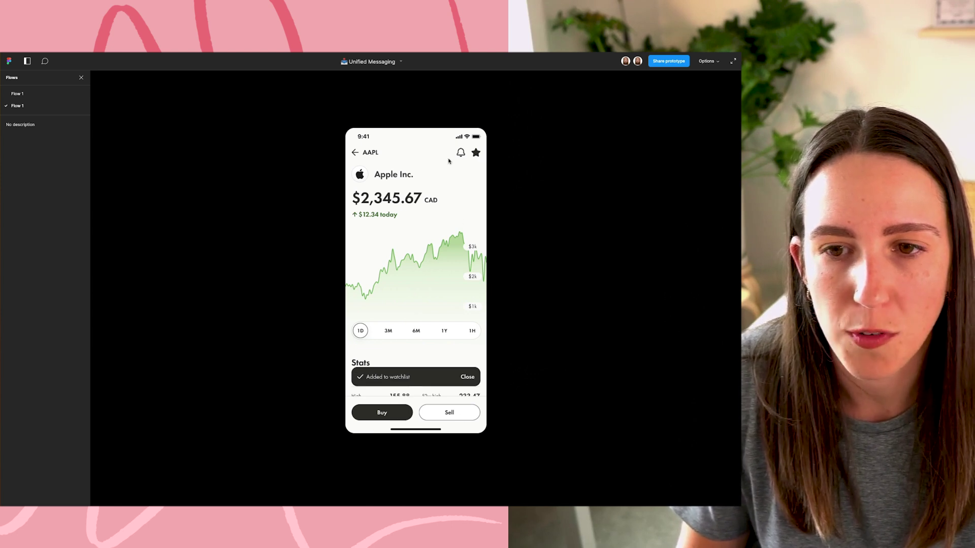
click(470, 378)
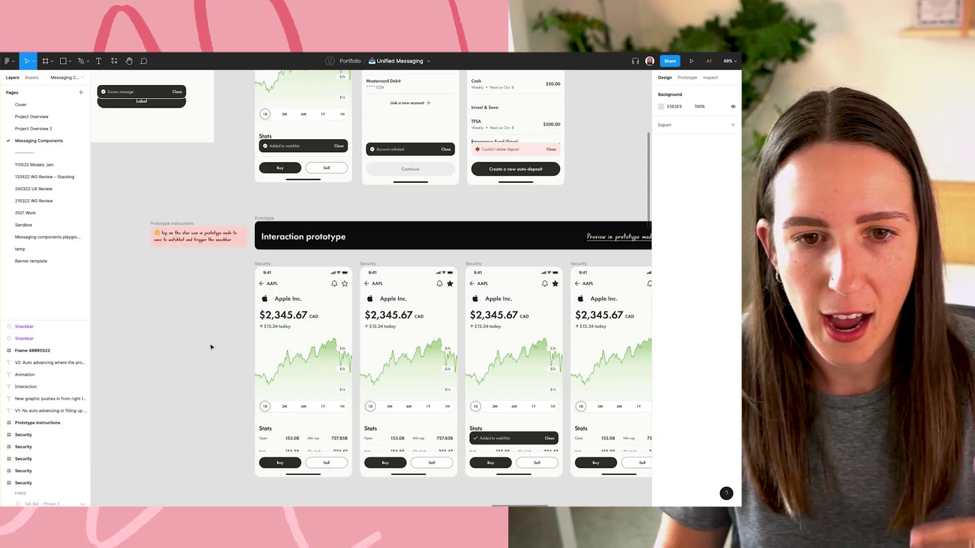
- Select the 'Preview in prototype mode!' link text, then pan to the fourth AAPL screen
scroll(585, 202, right, 4)
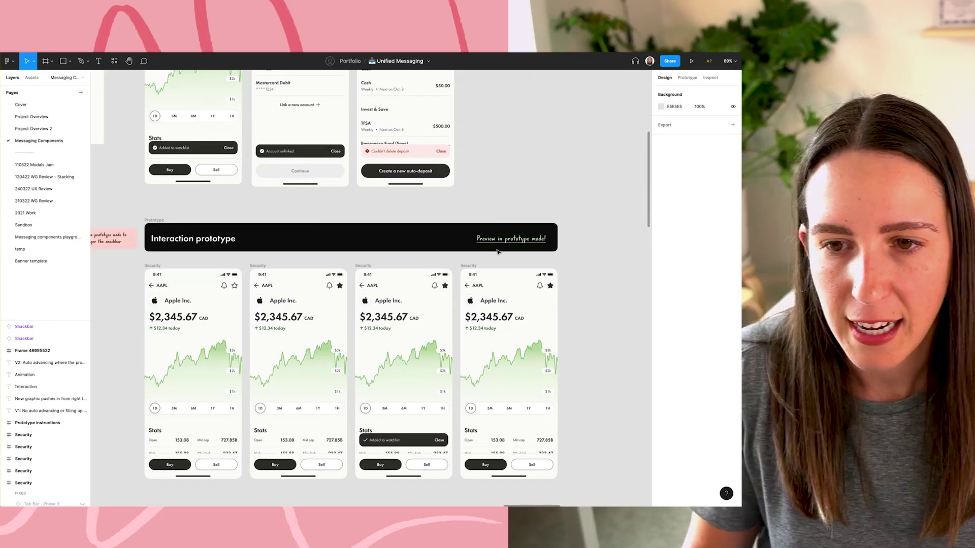
click(509, 242)
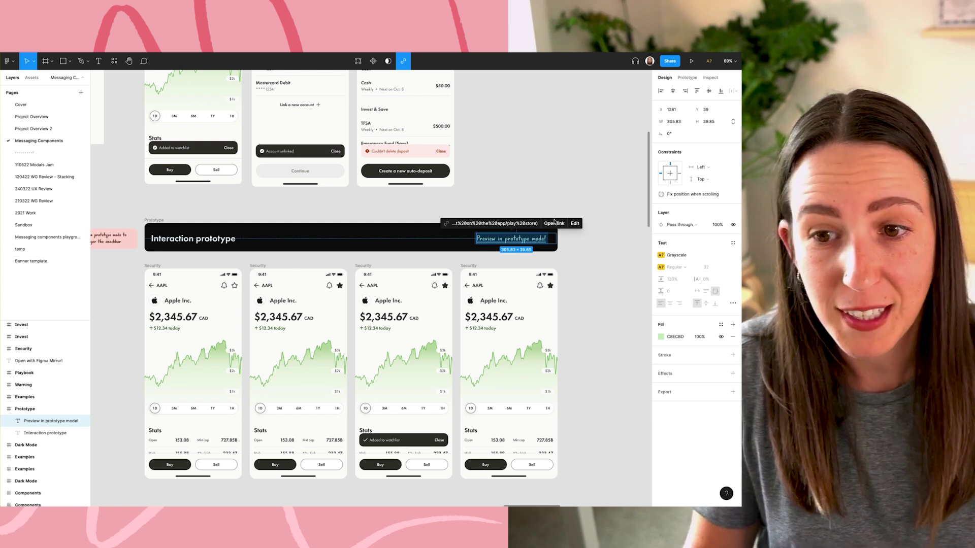
click(565, 196)
scroll(275, 292, left, 5)
scroll(245, 277, up, 5)
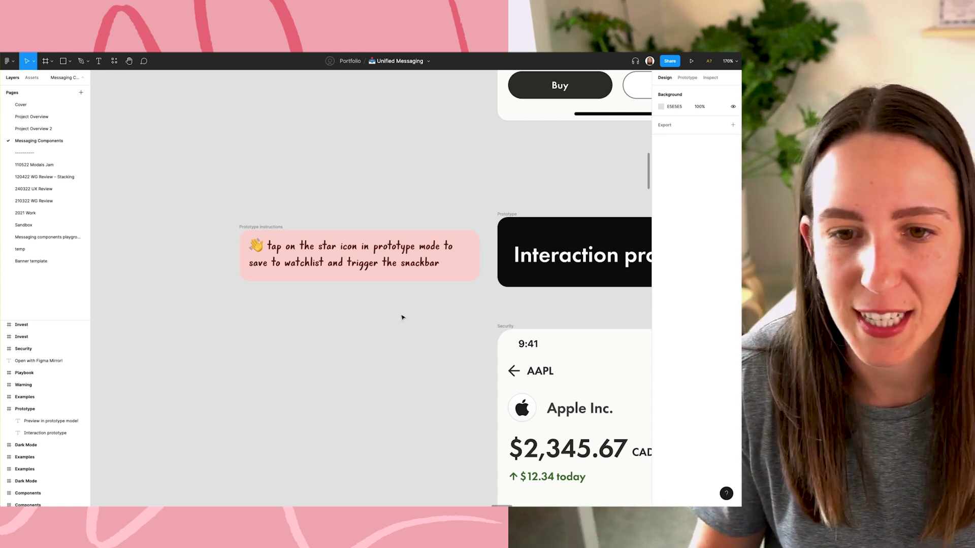
scroll(402, 317, down, 10)
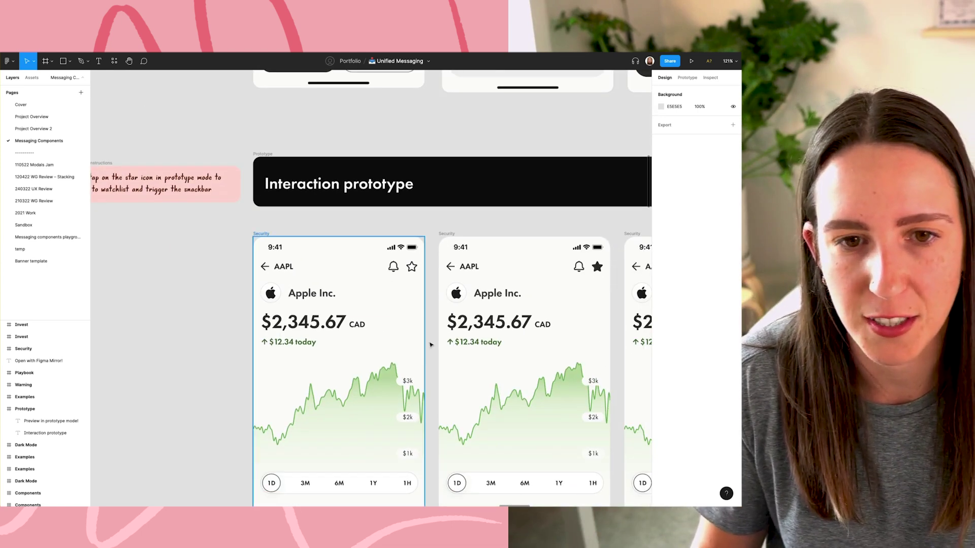
drag(511, 375, 394, 348)
- Select the link text again, then jump to the Messaging/Snackbar documentation frame with N
scroll(394, 350, down, 1)
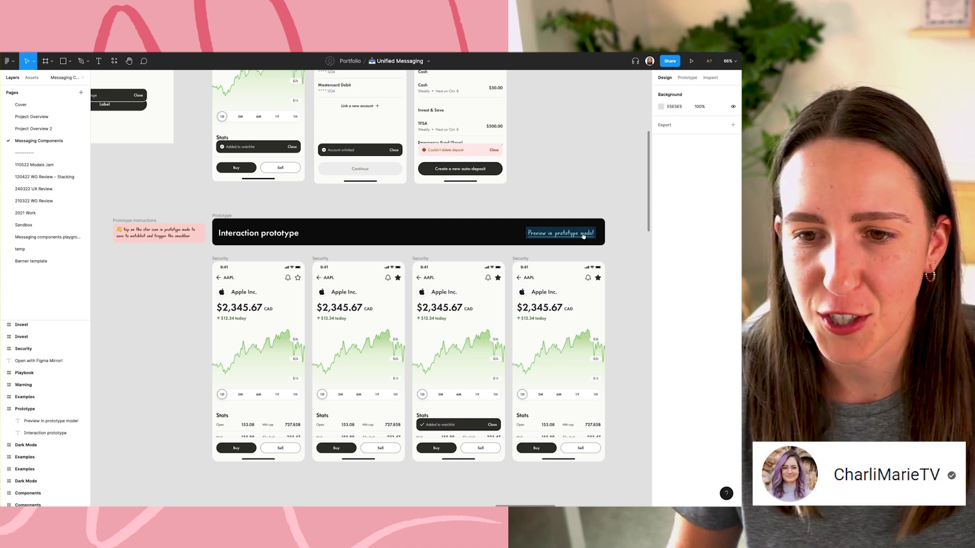
click(583, 235)
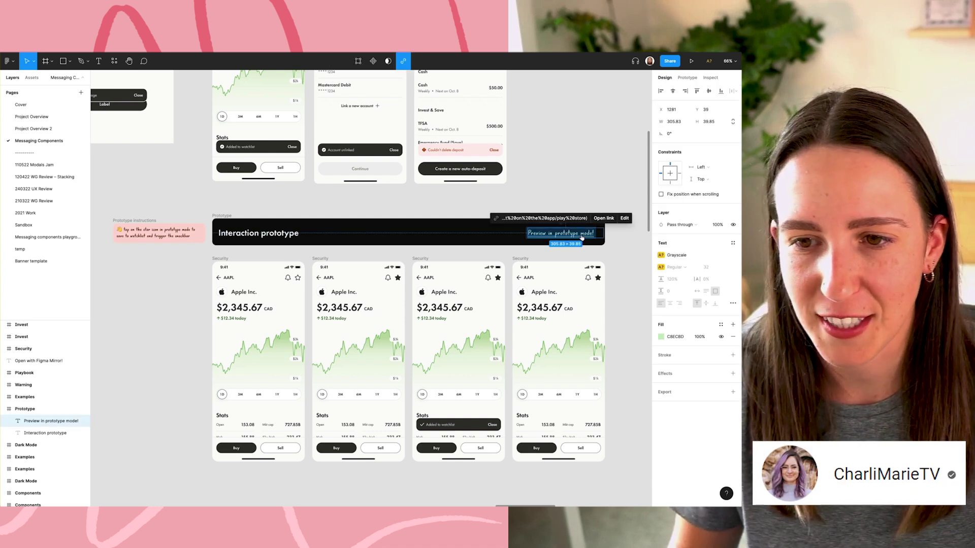
click(624, 261)
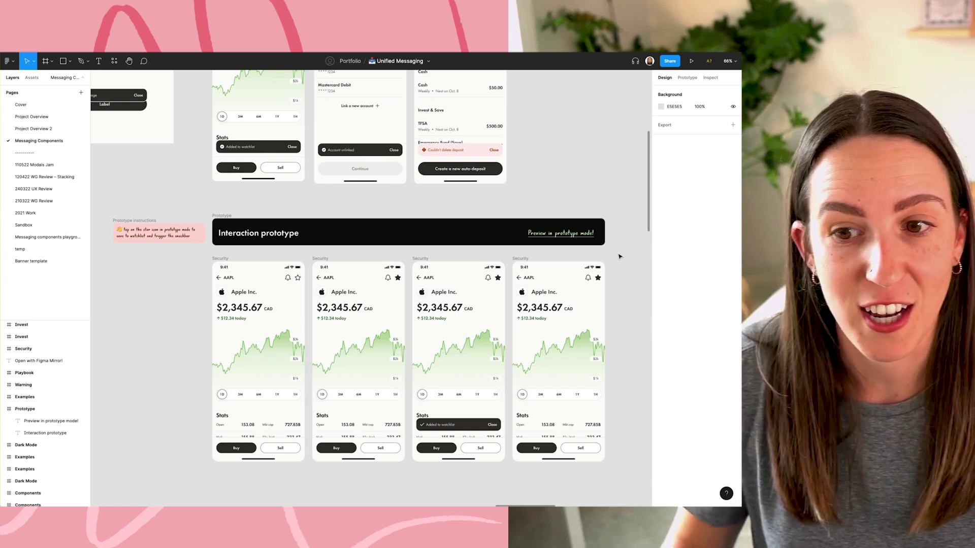
key(n)
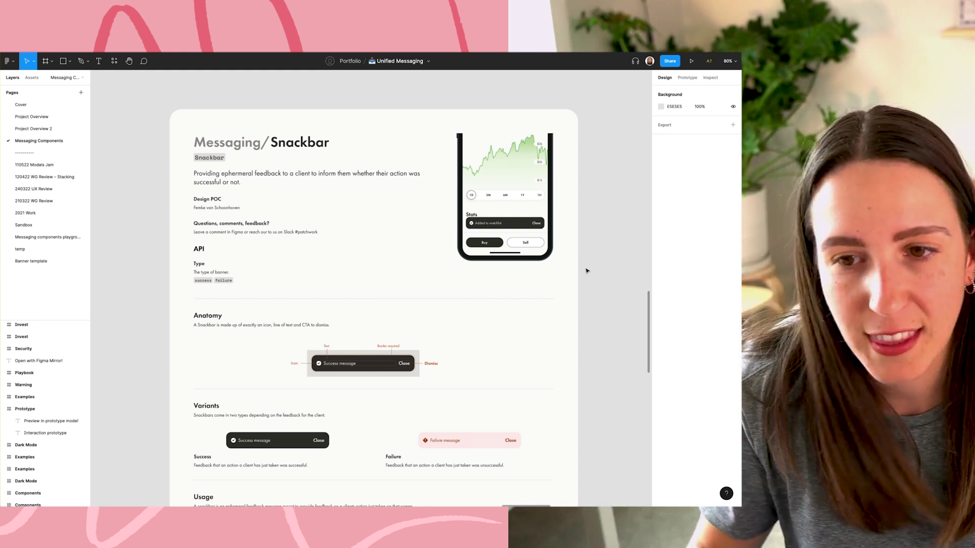
scroll(587, 275, down, 1)
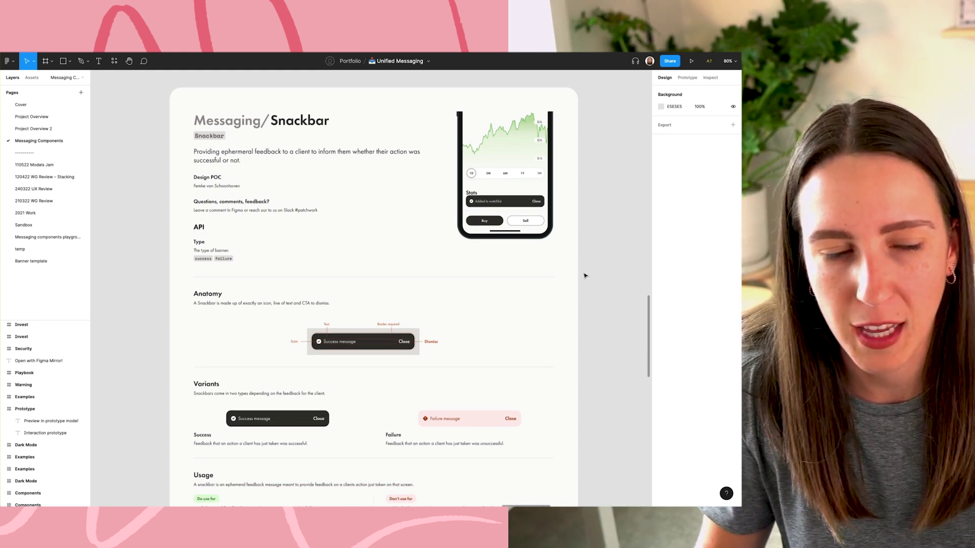
scroll(508, 299, down, 1)
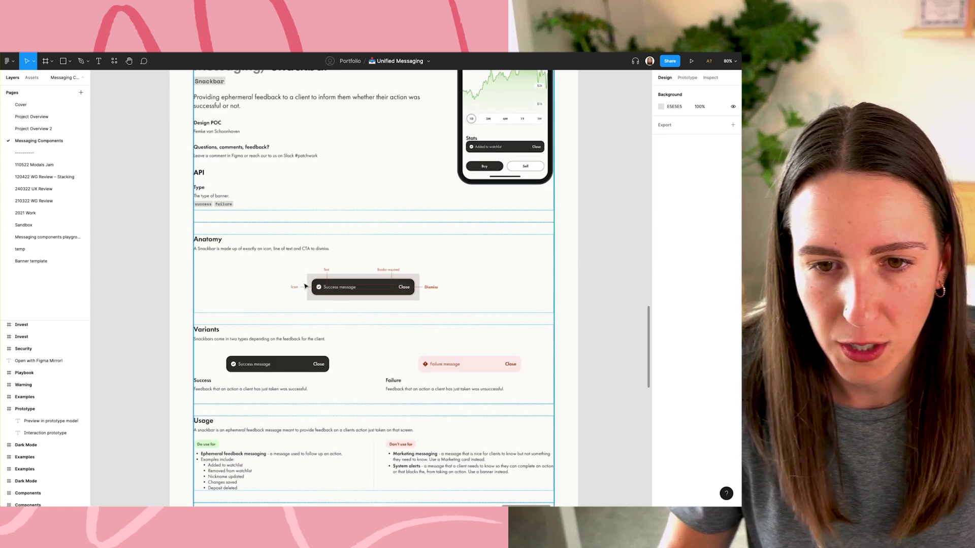
drag(287, 259, 416, 327)
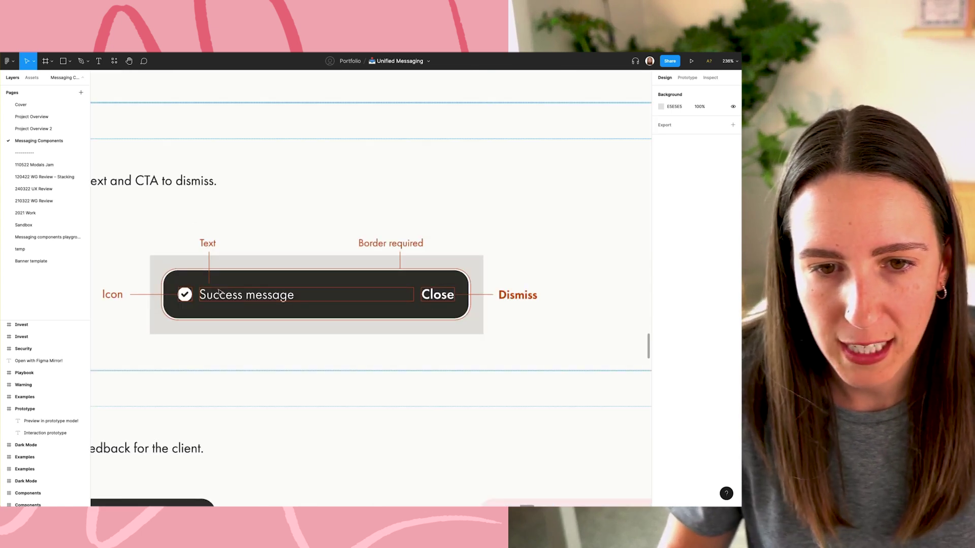
click(413, 298)
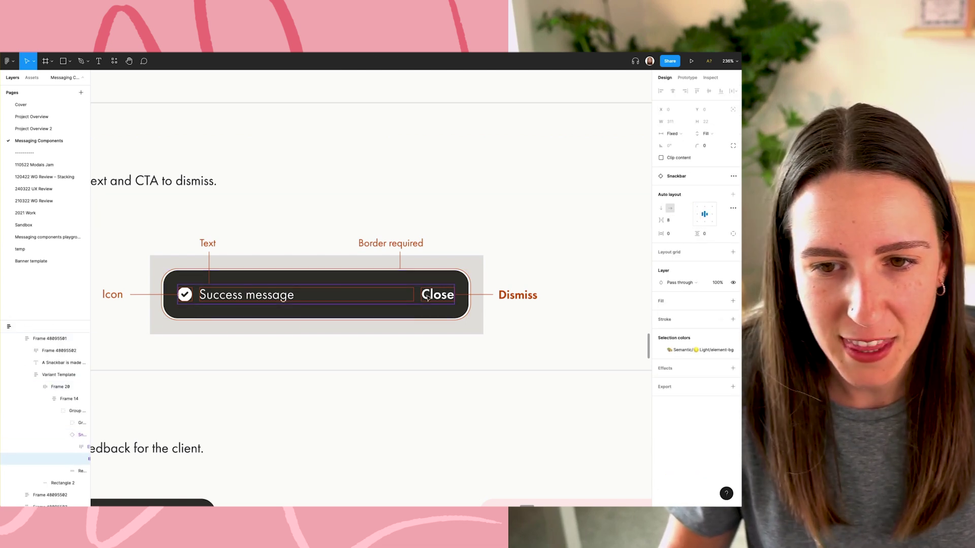
double_click(427, 296)
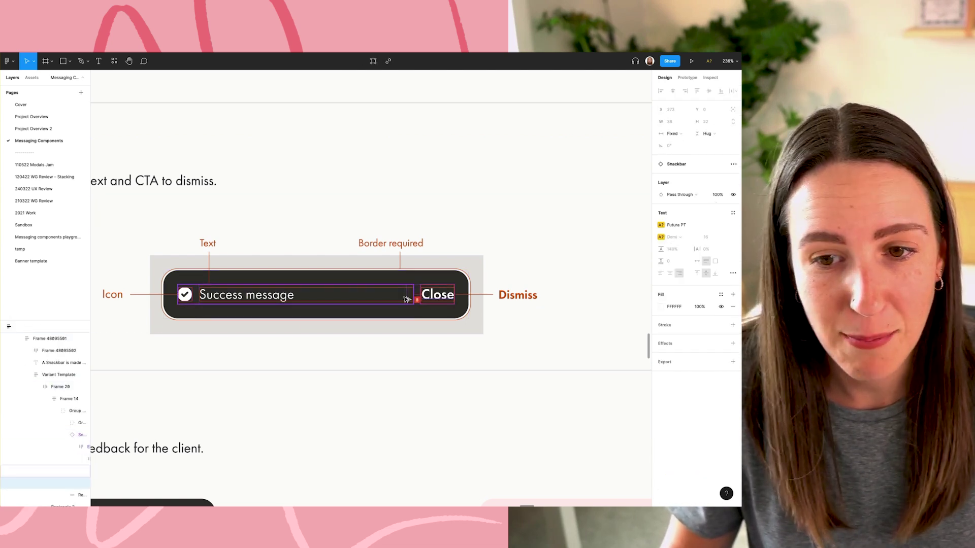
key(Escape)
key(Escape)
key(Escape)
key(shift+0)
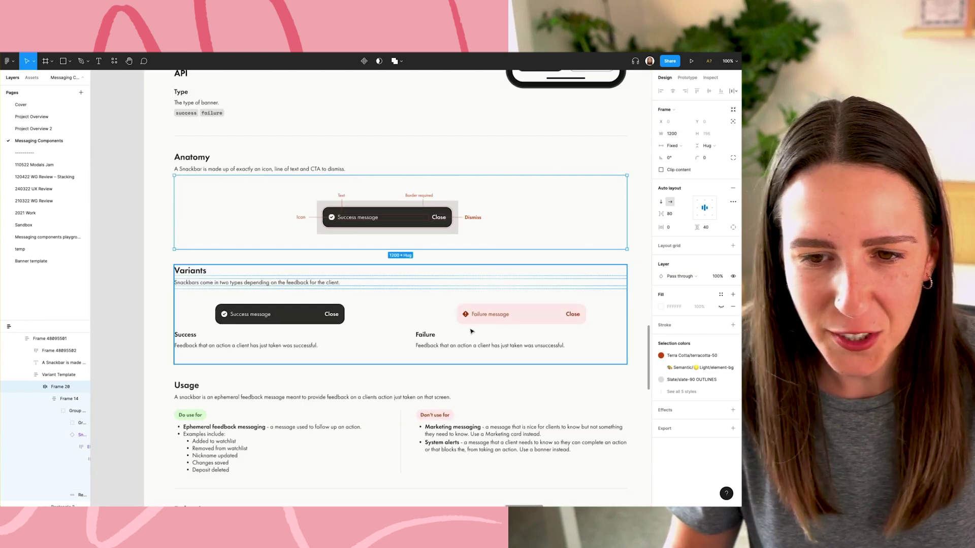
scroll(471, 331, down, 3)
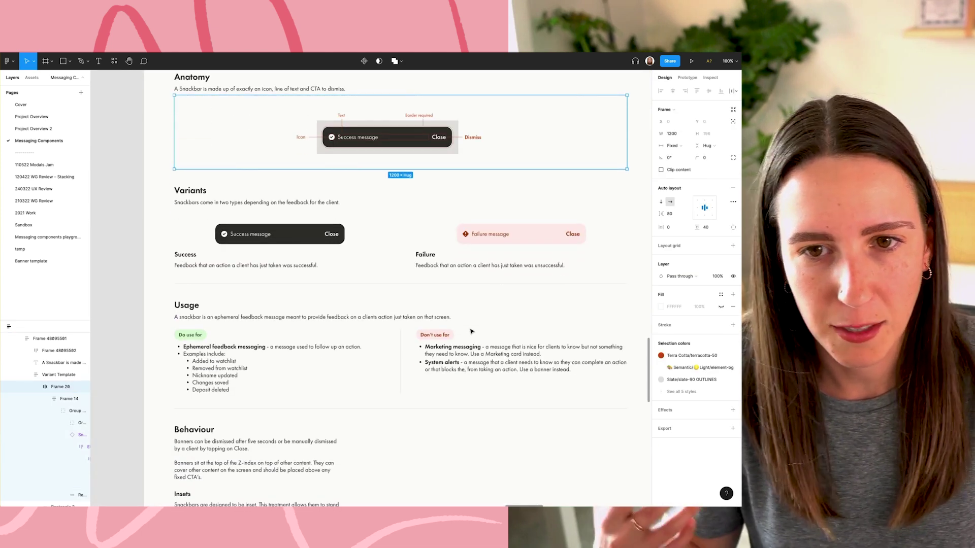
scroll(244, 363, down, 1)
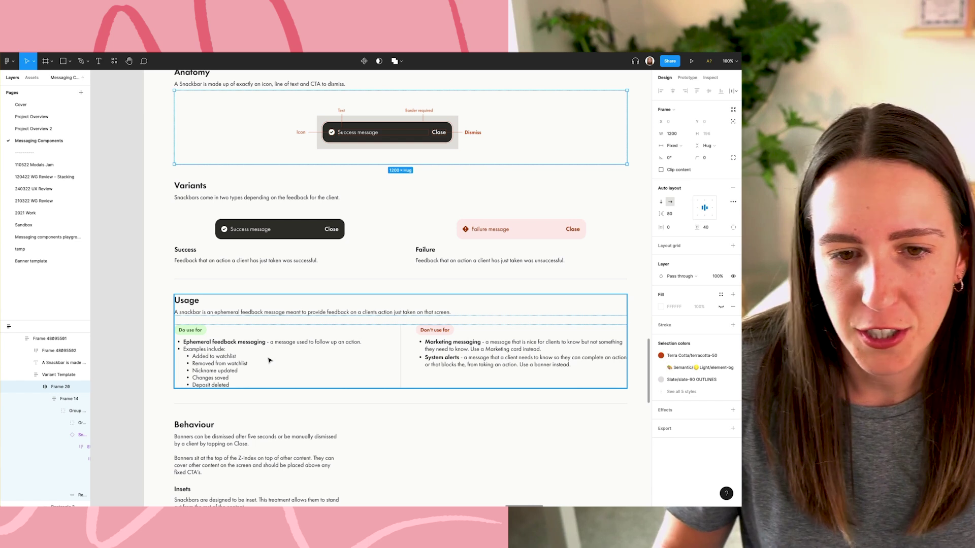
scroll(501, 354, down, 9)
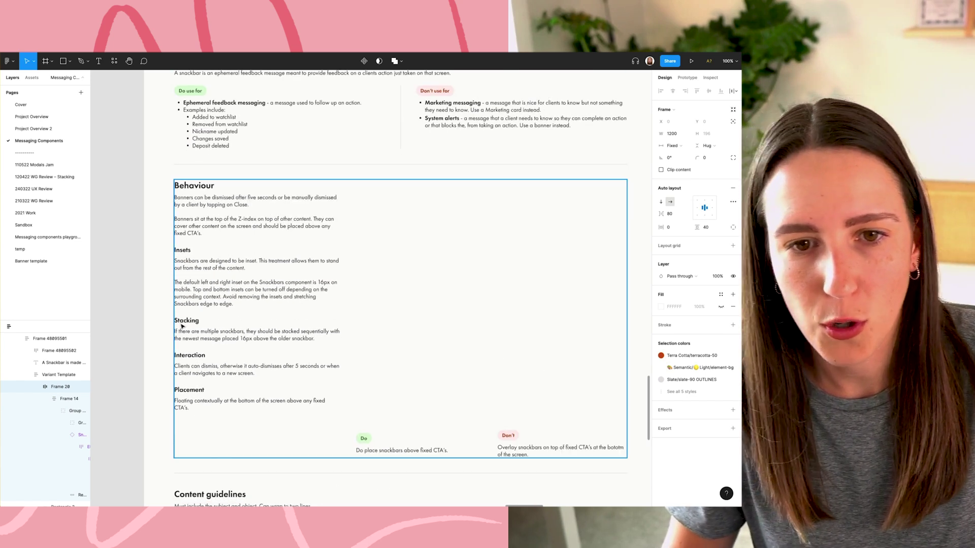
double_click(584, 255)
double_click(559, 337)
double_click(559, 337)
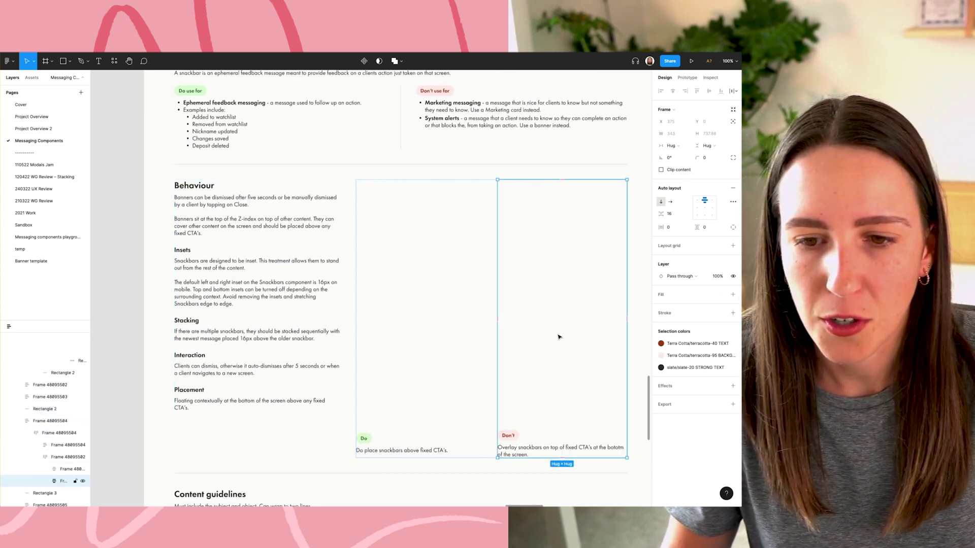
double_click(558, 337)
click(371, 340)
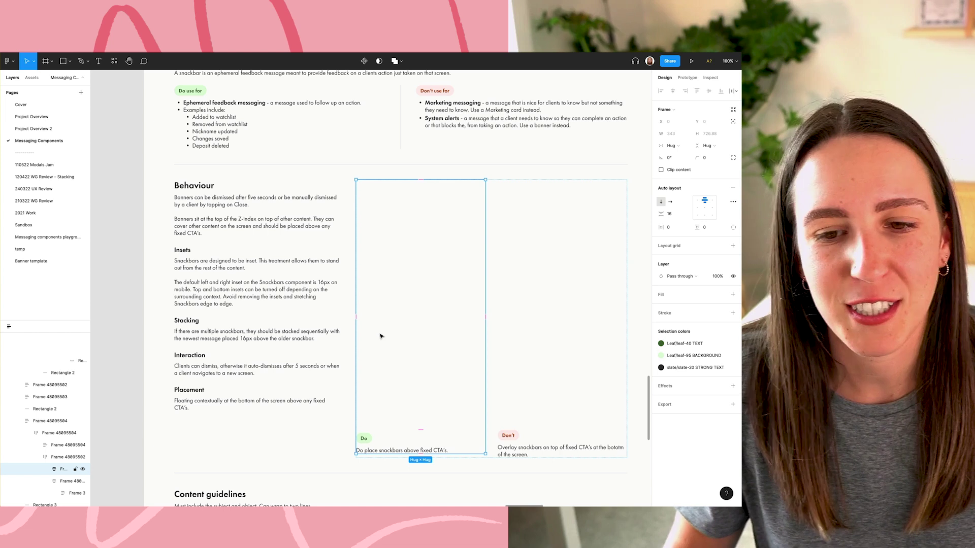
scroll(529, 341, down, 5)
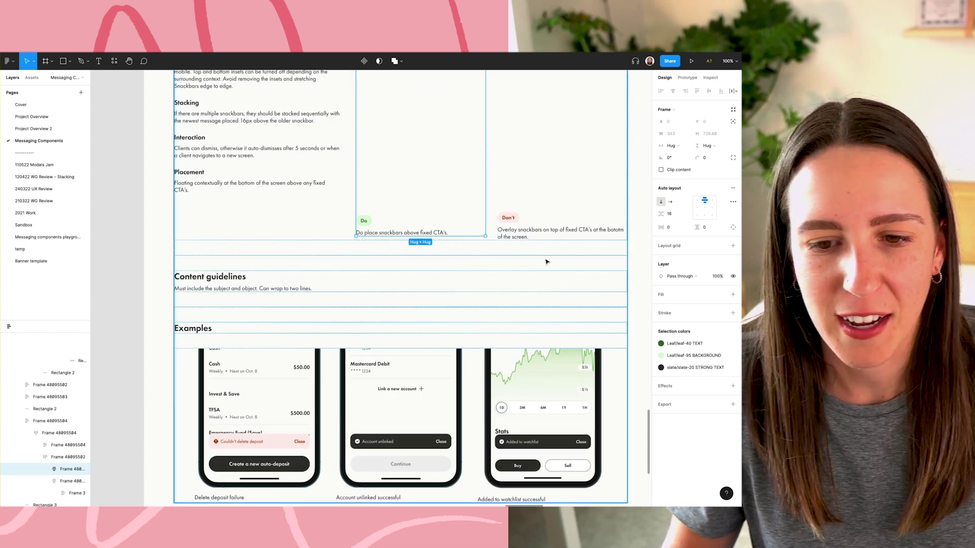
scroll(545, 262, down, 3)
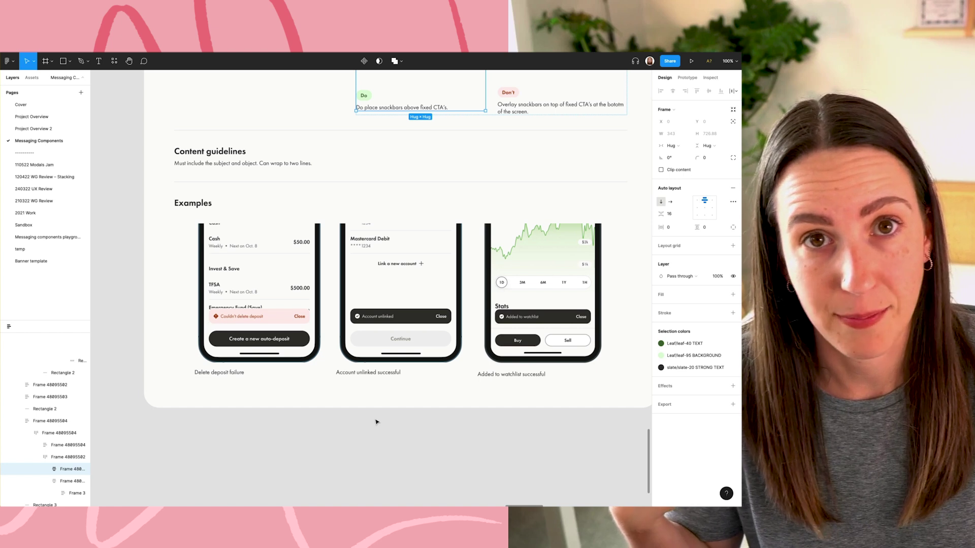
- Deselect all and pan past the Modals board to the Invest accounts, AAPL news, portfolio and stock screens
click(376, 422)
scroll(376, 422, down, 10)
scroll(316, 305, up, 5)
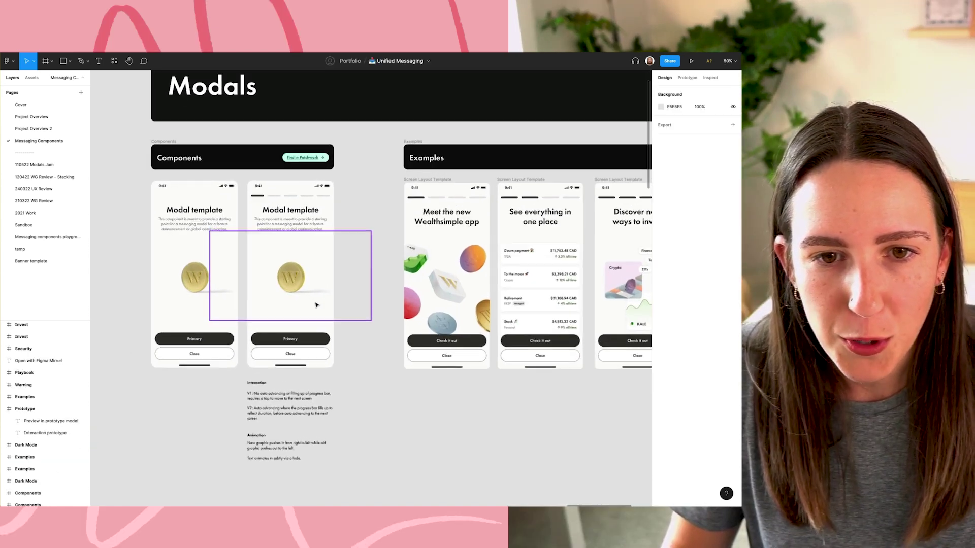
scroll(316, 305, up, 2)
scroll(316, 305, right, 3)
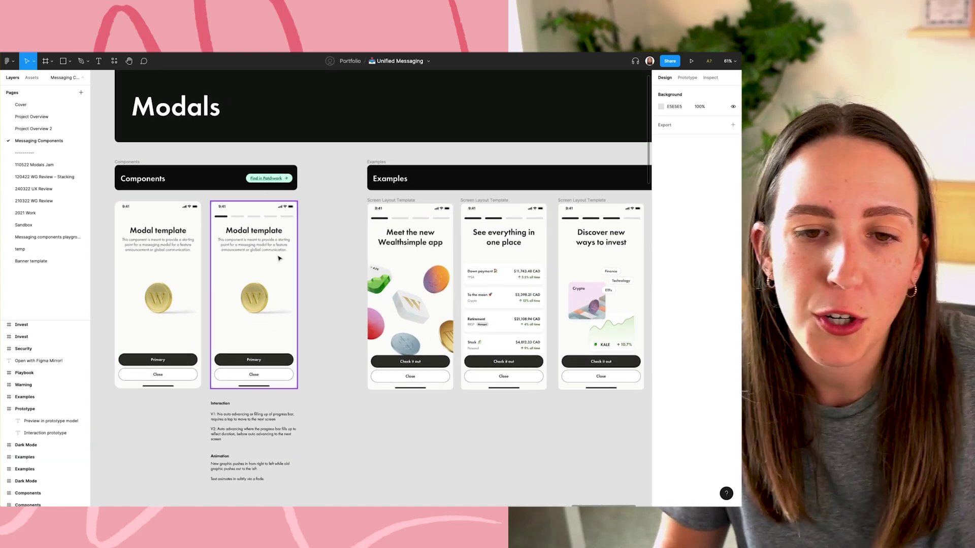
scroll(475, 304, left, 2)
scroll(353, 313, right, 7)
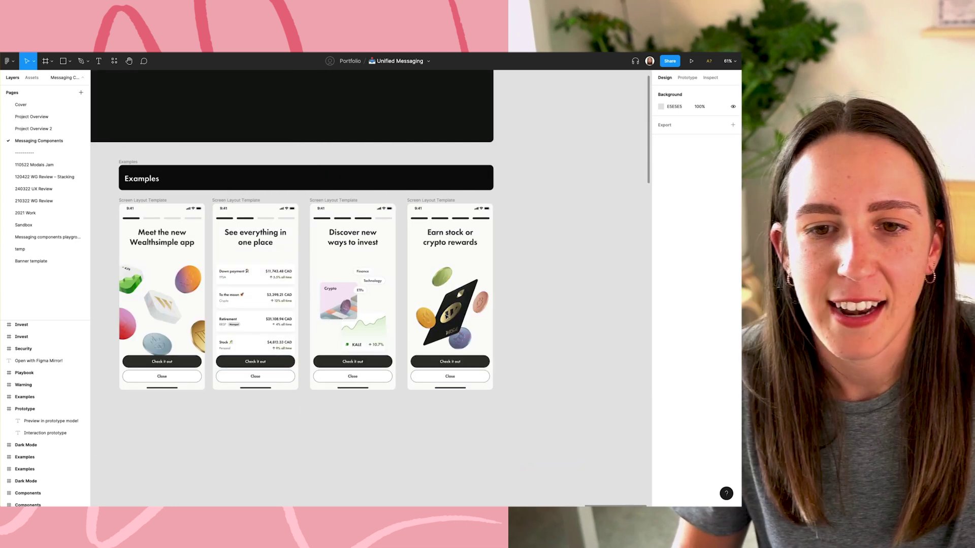
scroll(283, 351, left, 5)
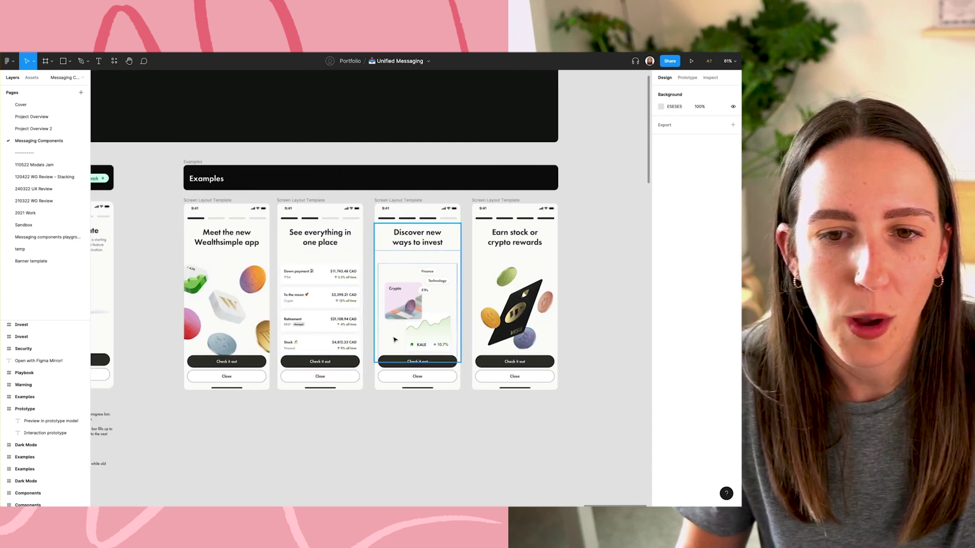
scroll(283, 350, down, 1)
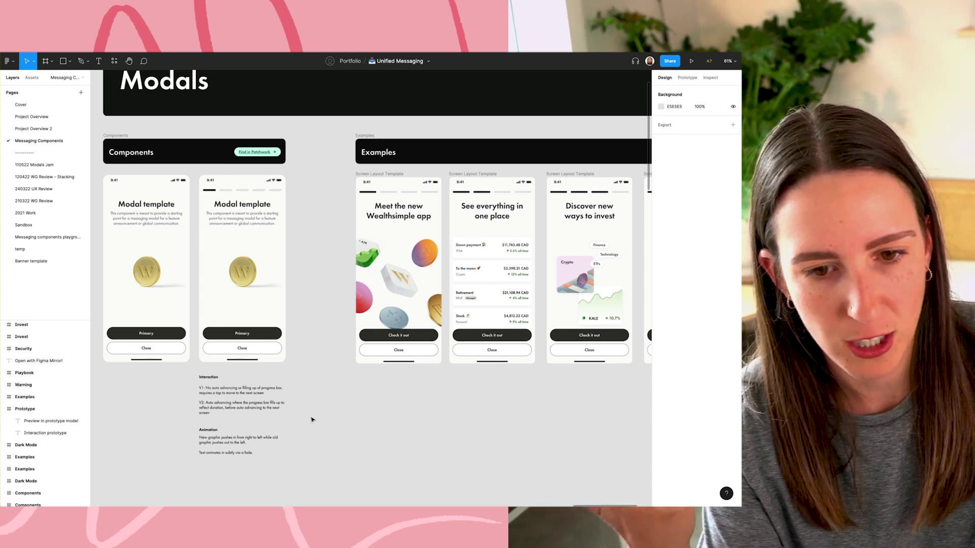
scroll(228, 449, up, 3)
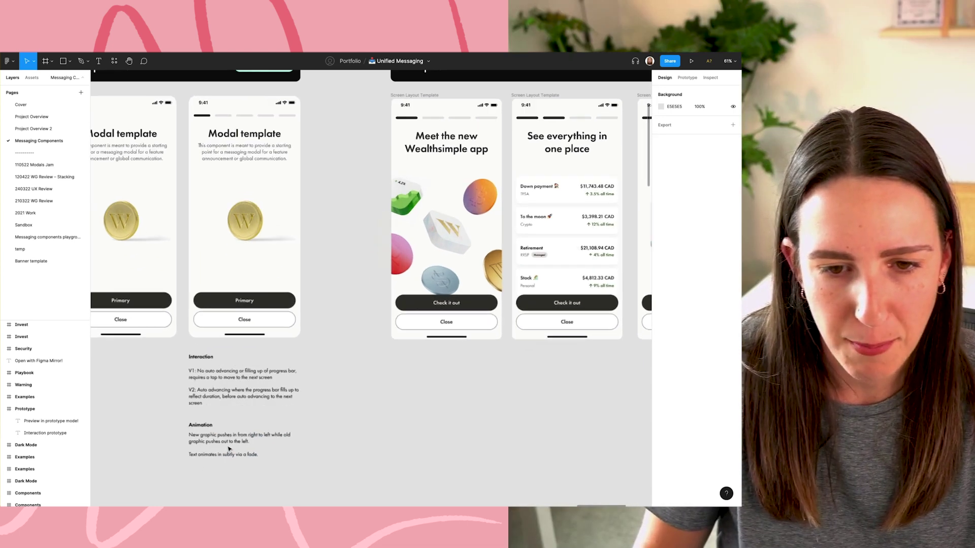
scroll(229, 449, up, 3)
scroll(371, 418, down, 5)
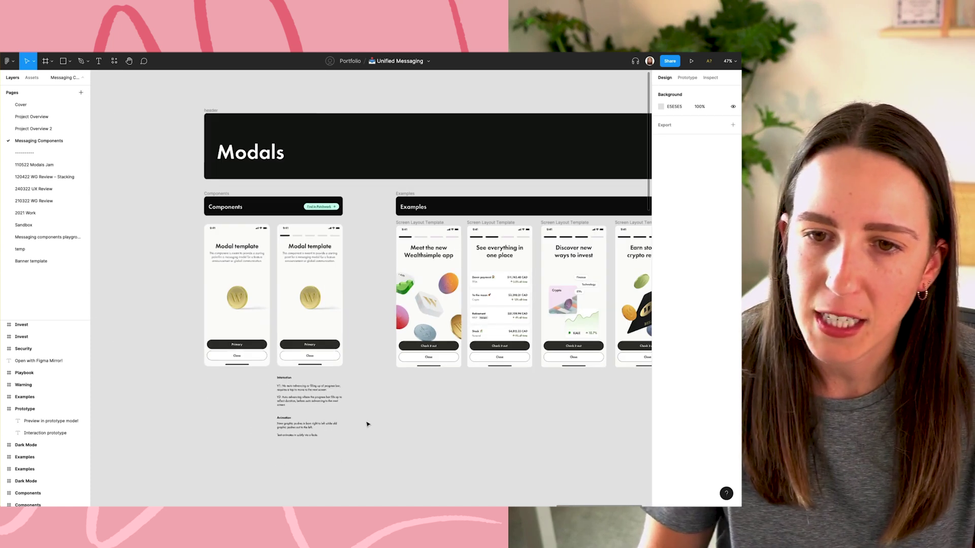
drag(366, 424, 294, 436)
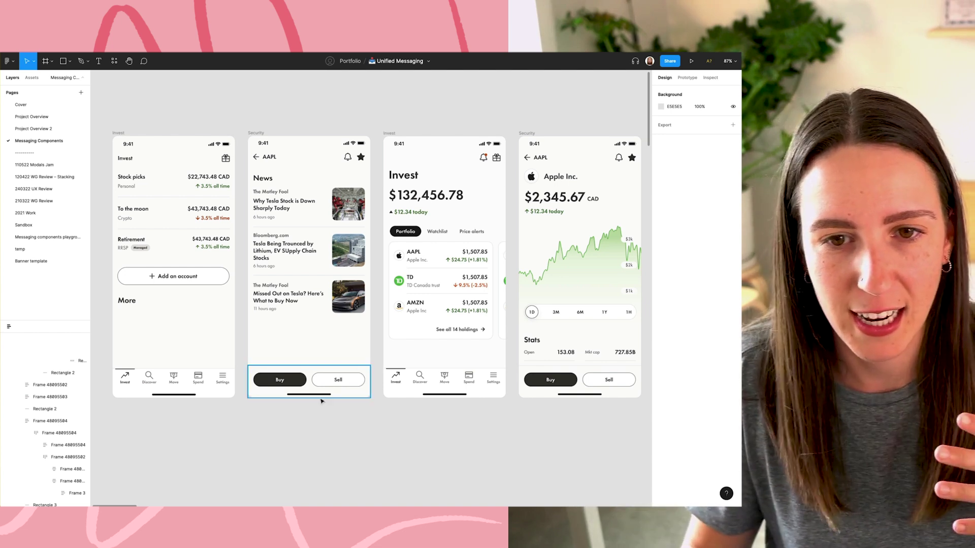
- Search the Assets panel for 'marketing', replacing the previous search term
click(30, 77)
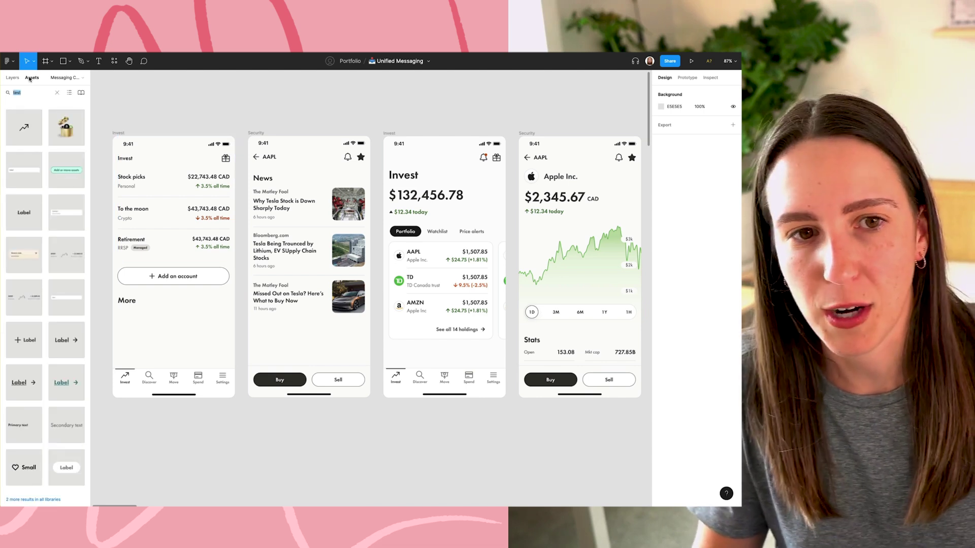
key(BackSpace)
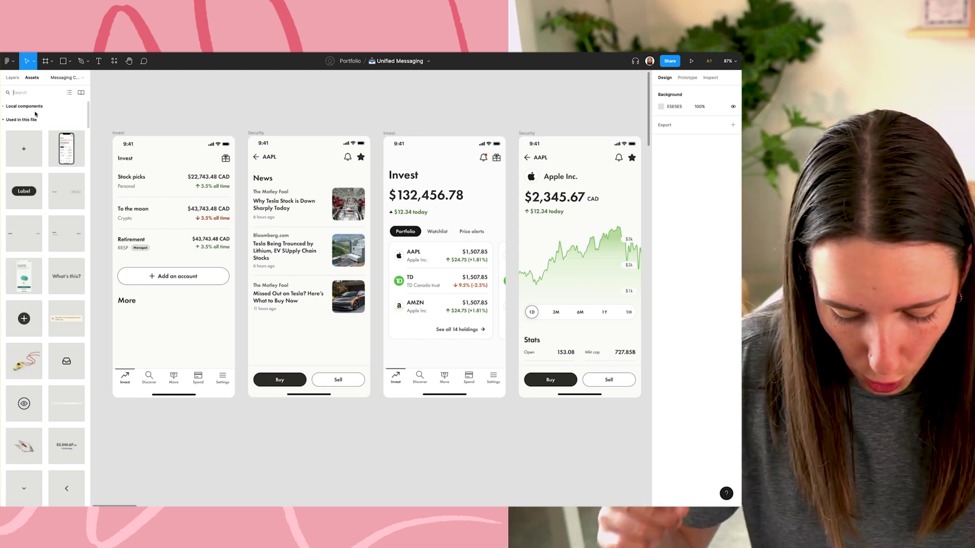
text(marketing)
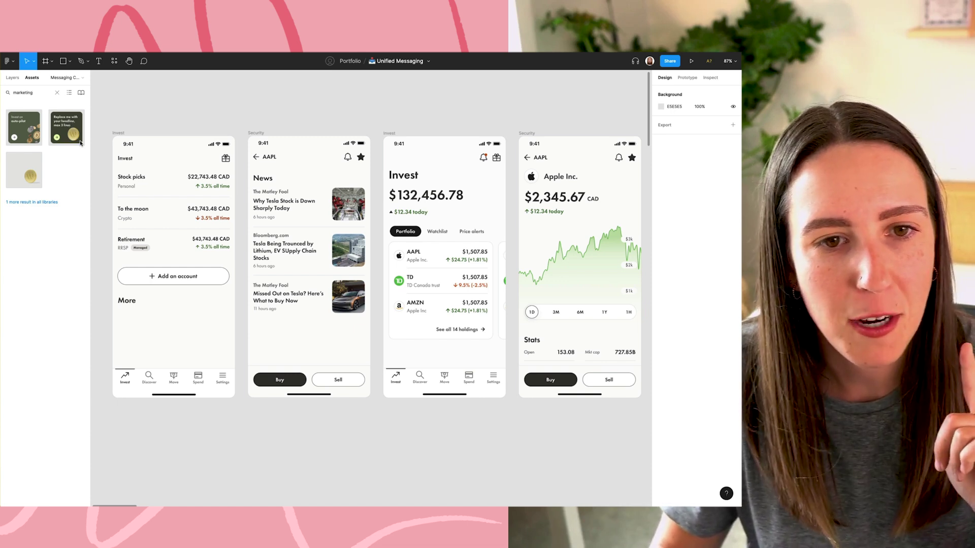
- Place a light-mode Chartreuse Marketing Card under the Invest screen's More heading
drag(80, 144, 174, 329)
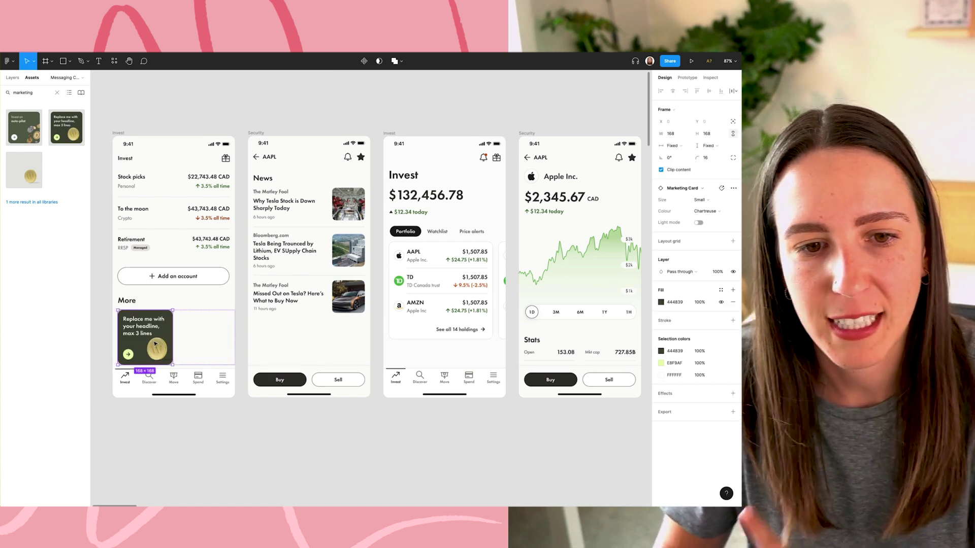
click(712, 203)
click(712, 204)
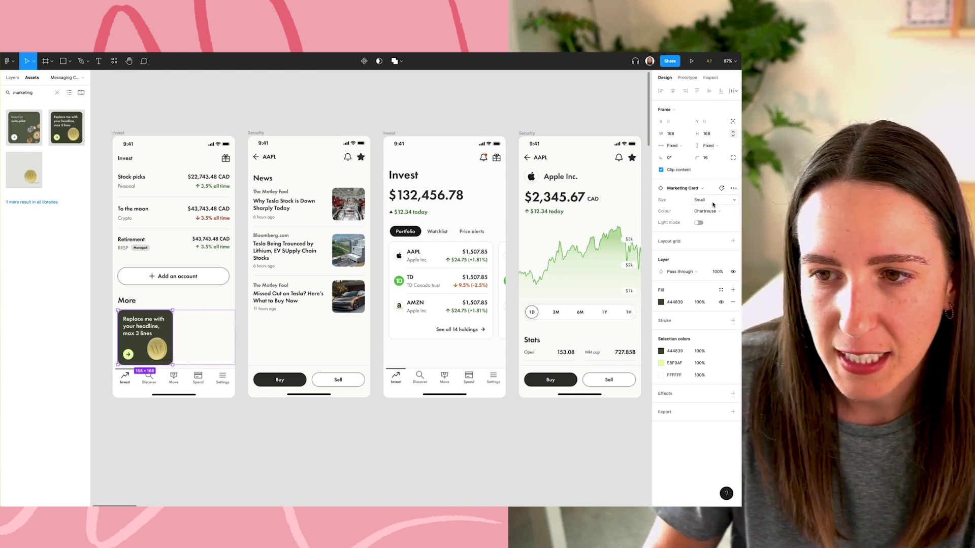
click(715, 211)
click(715, 212)
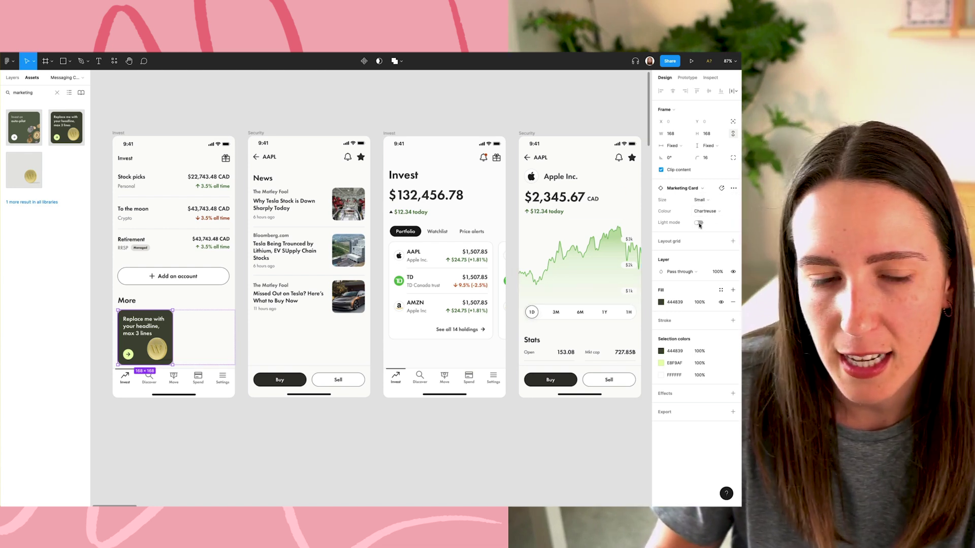
click(699, 223)
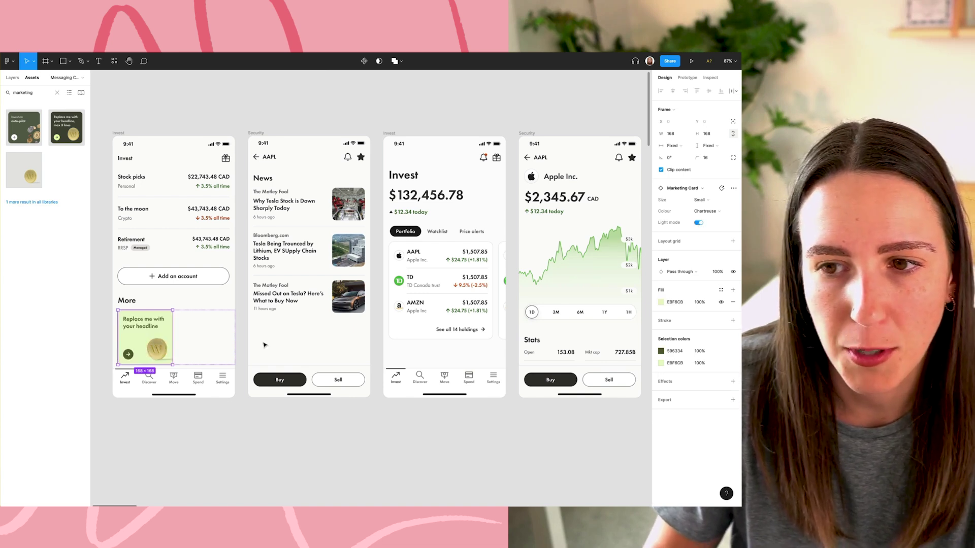
- Duplicate the card twice, making the copies Blueberry and Fig
key(ctrl+d)
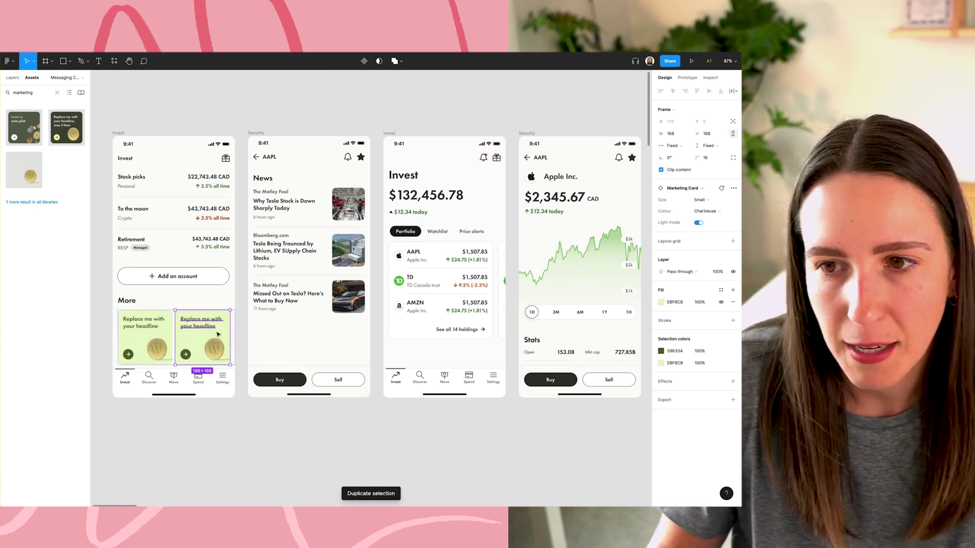
click(705, 211)
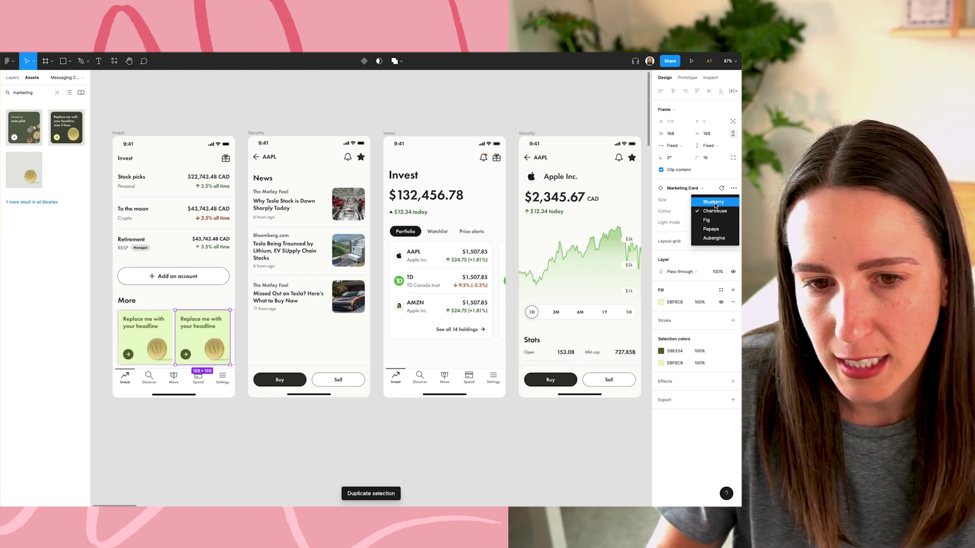
click(714, 202)
key(ctrl+d)
click(702, 211)
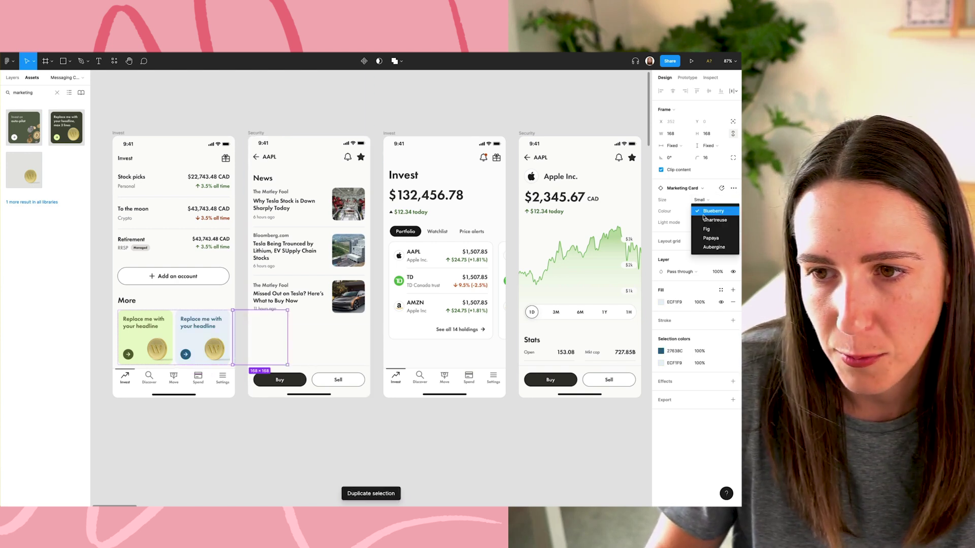
click(716, 229)
- Zoom in on the More section cards and select the green card's headline text
click(251, 418)
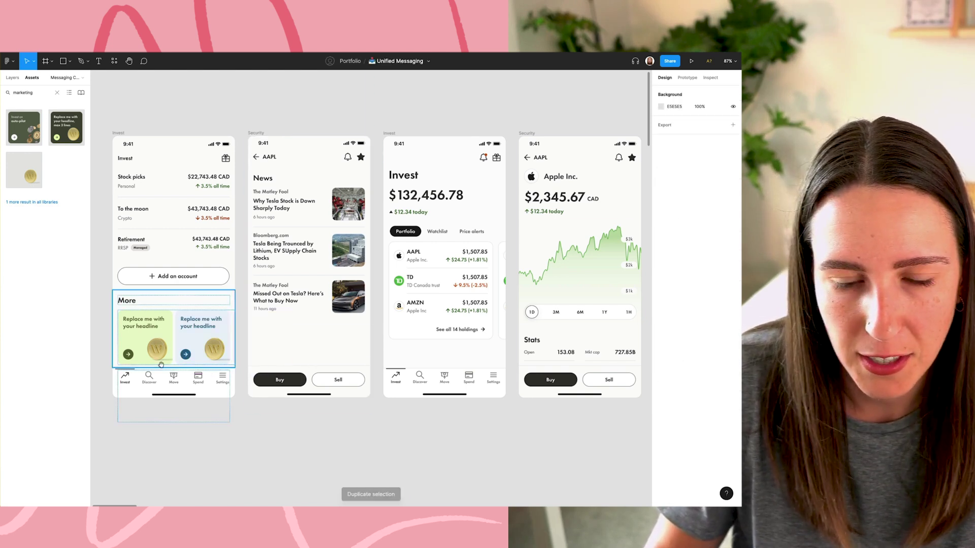
scroll(370, 284, left, 4)
drag(179, 256, 367, 396)
click(288, 293)
double_click(288, 293)
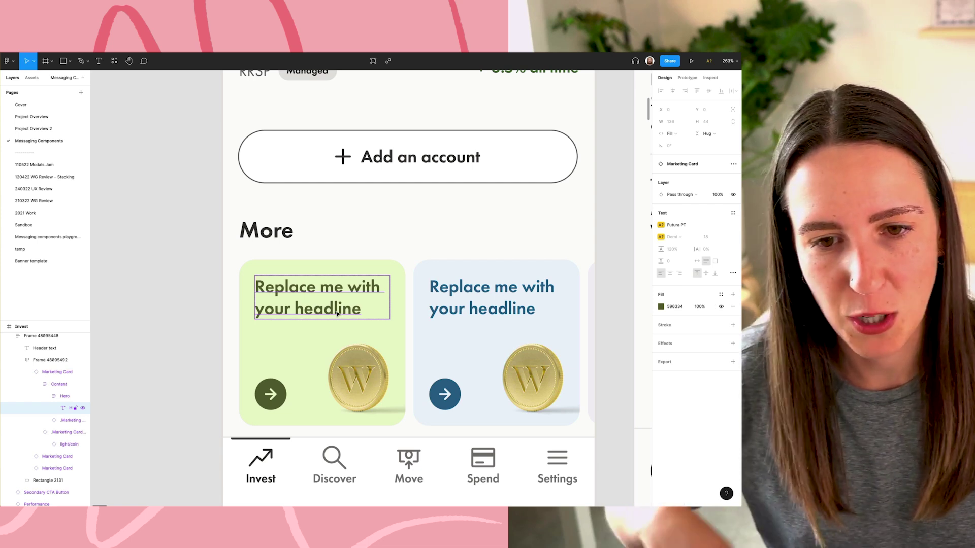
click(280, 379)
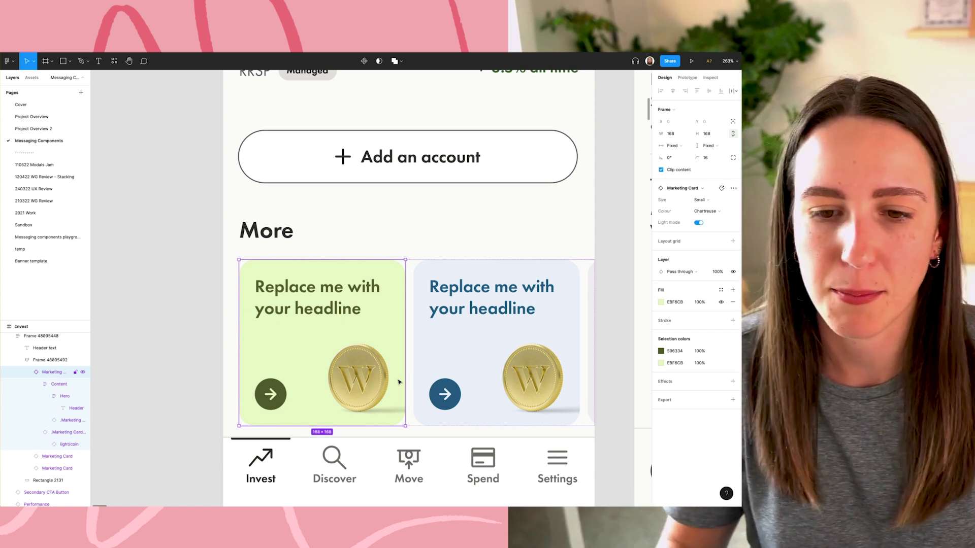
click(183, 349)
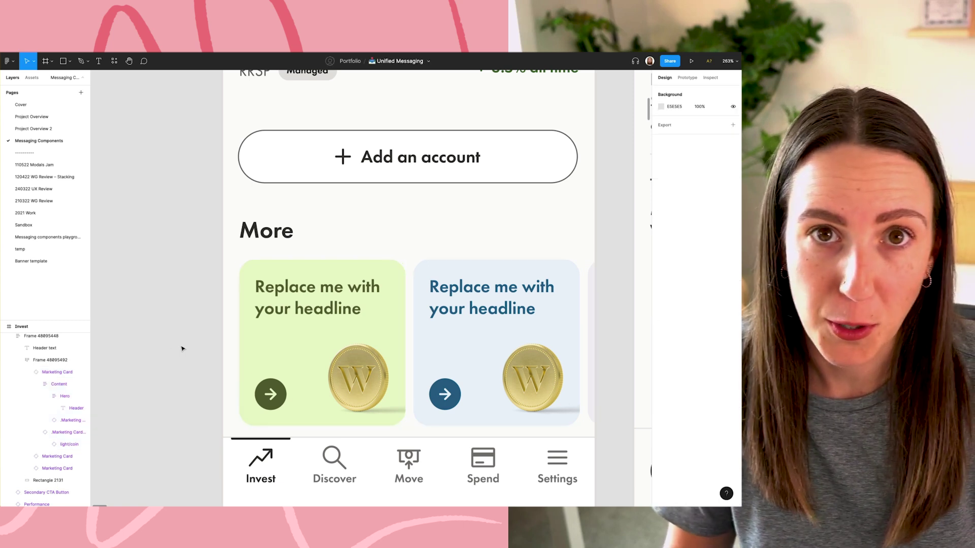
scroll(382, 372, down, 5)
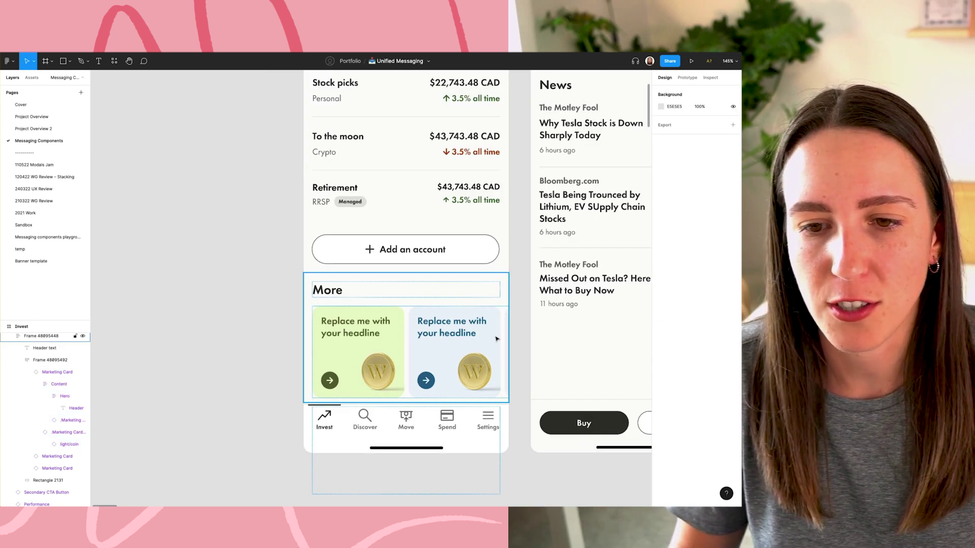
scroll(382, 372, down, 4)
- Place a Marketing Card at the top of the AAPL screen, sized Large in Papaya
click(31, 77)
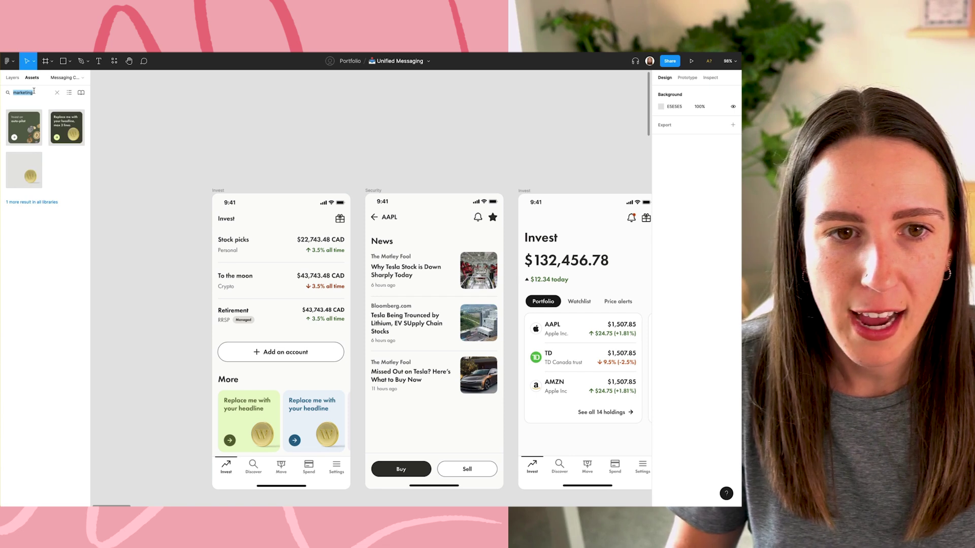
drag(62, 118, 422, 234)
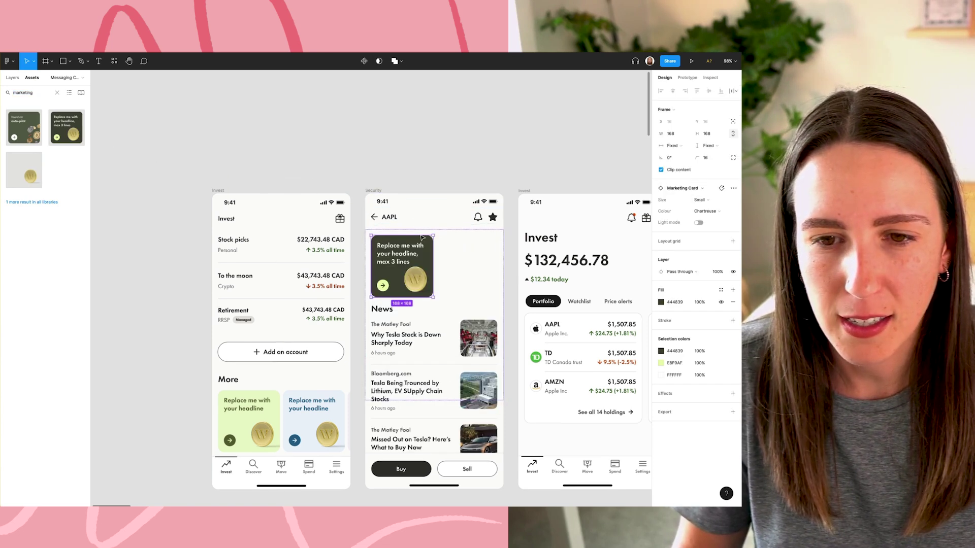
click(710, 200)
click(714, 212)
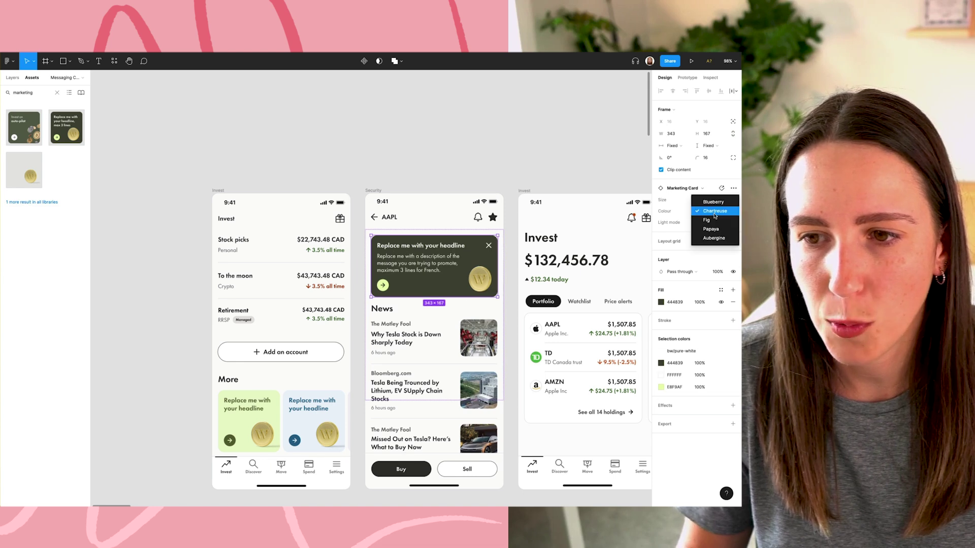
click(715, 213)
click(716, 231)
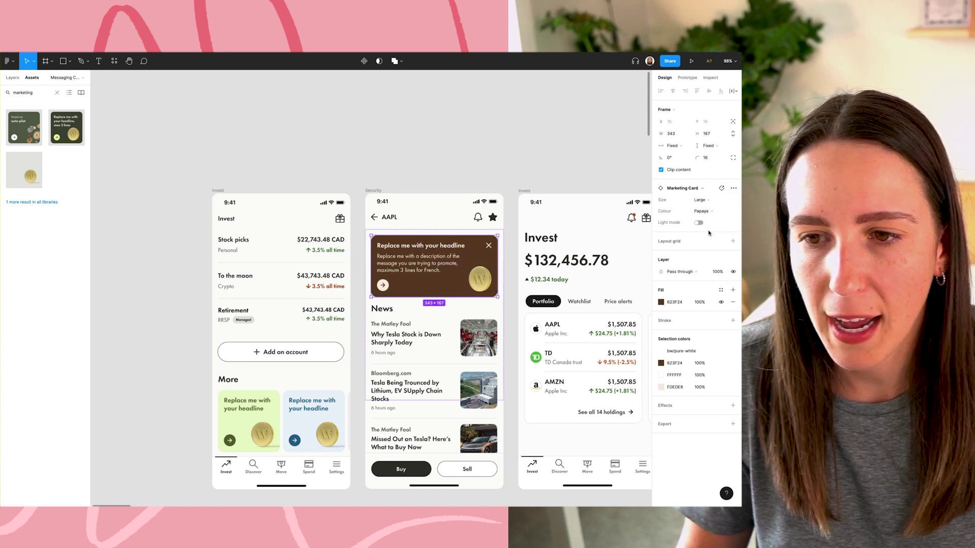
- Switch the marketing card to light mode and deselect it
click(698, 223)
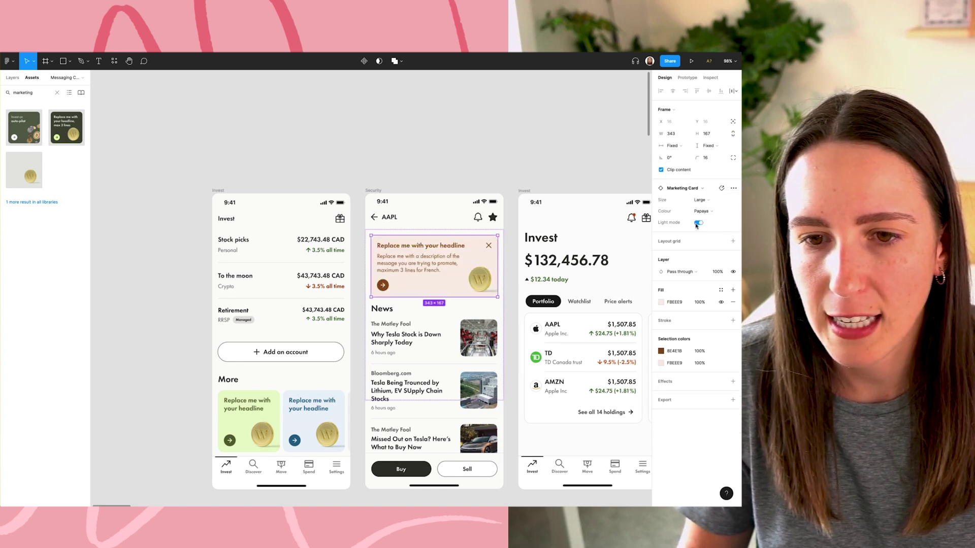
click(482, 161)
scroll(187, 117, right, 5)
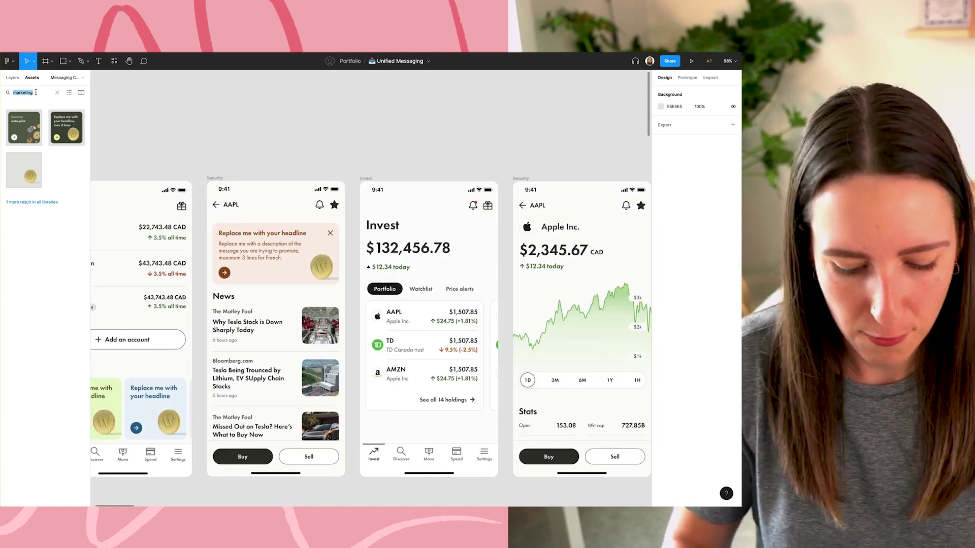
- Place a banner under the Invest heading with its title and call to action shown
text(banner)
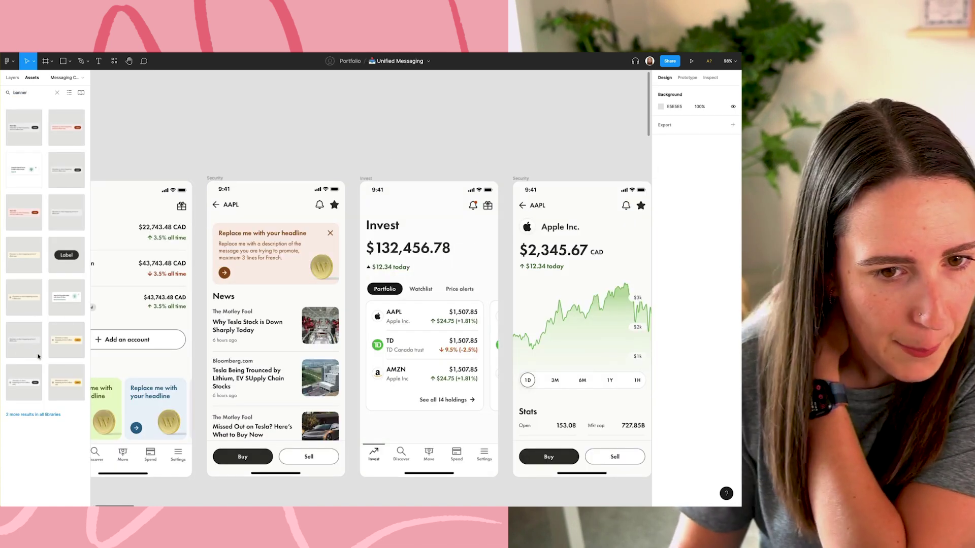
drag(69, 339, 414, 250)
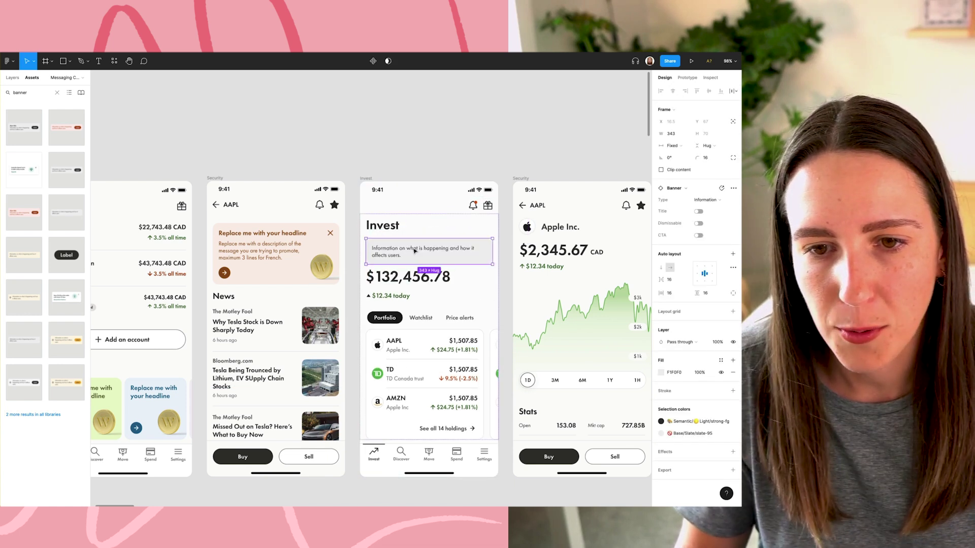
click(709, 201)
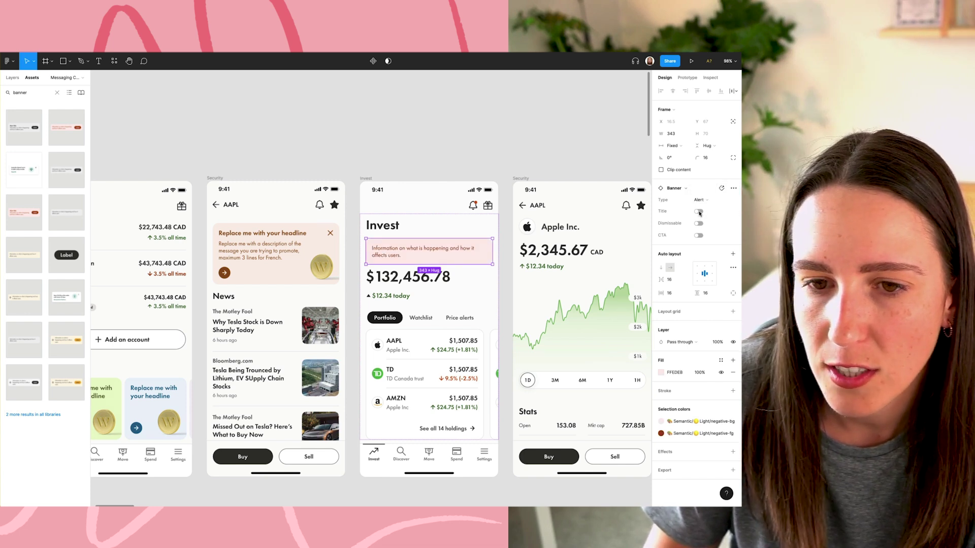
click(699, 212)
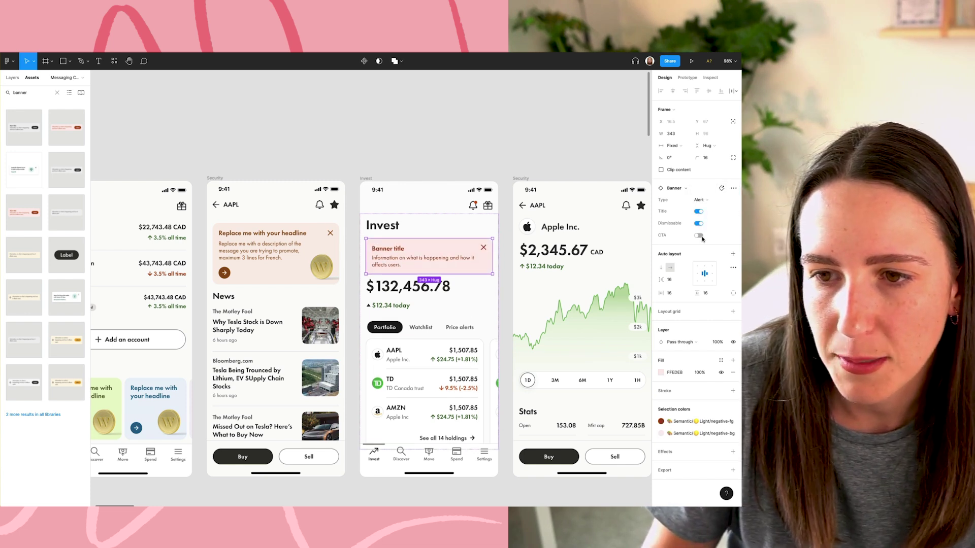
click(699, 236)
key(Escape)
- Zoom in on the banner and try the Information style, toggling title and call to action
drag(332, 162, 502, 290)
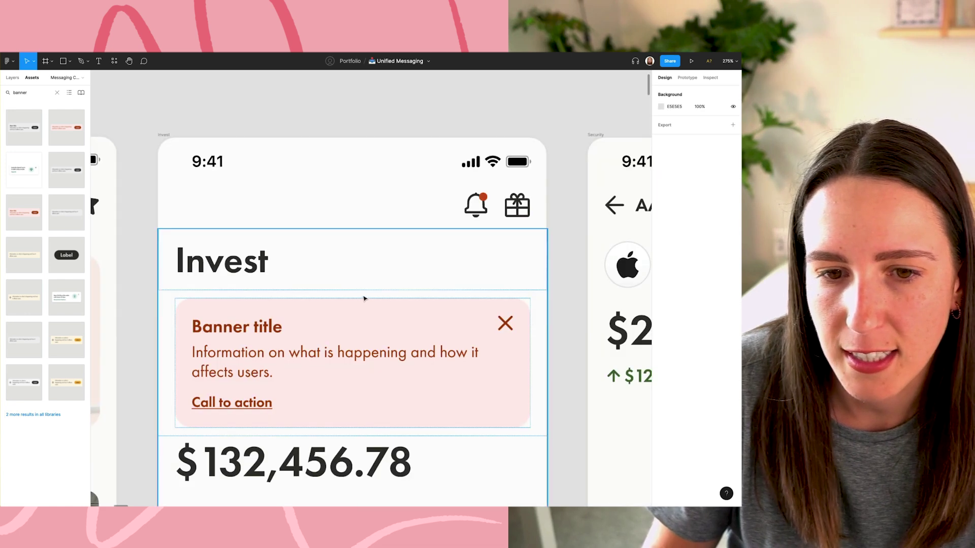
click(364, 299)
scroll(364, 298, down, 3)
scroll(413, 348, up, 2)
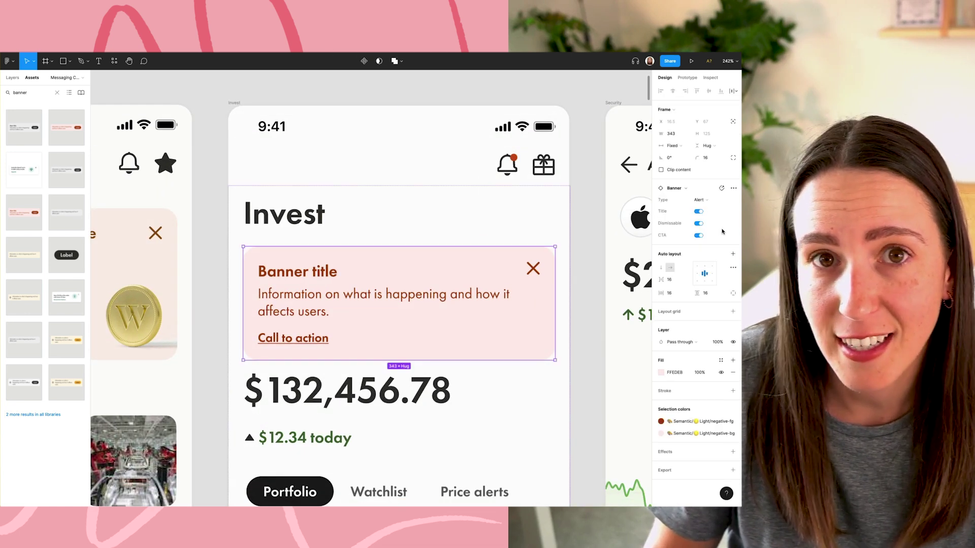
click(706, 203)
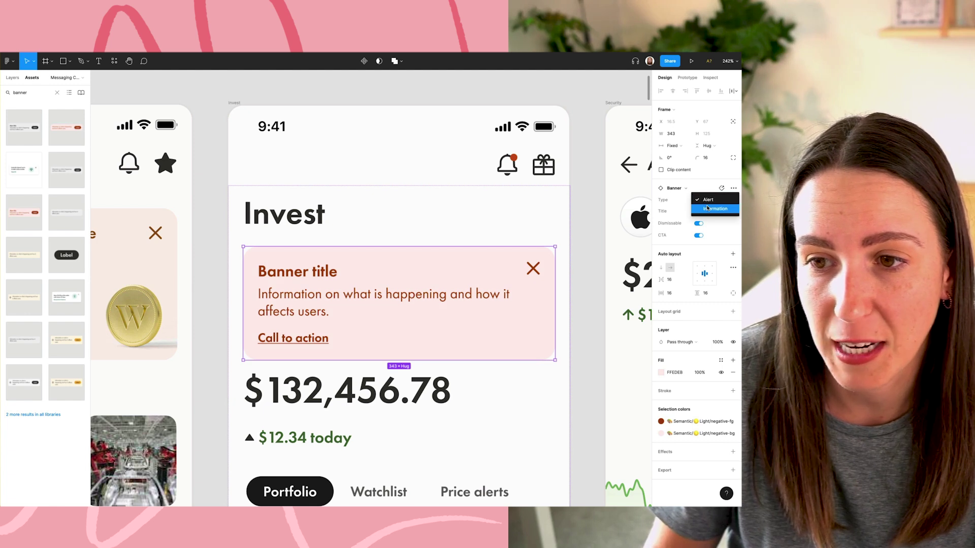
click(707, 209)
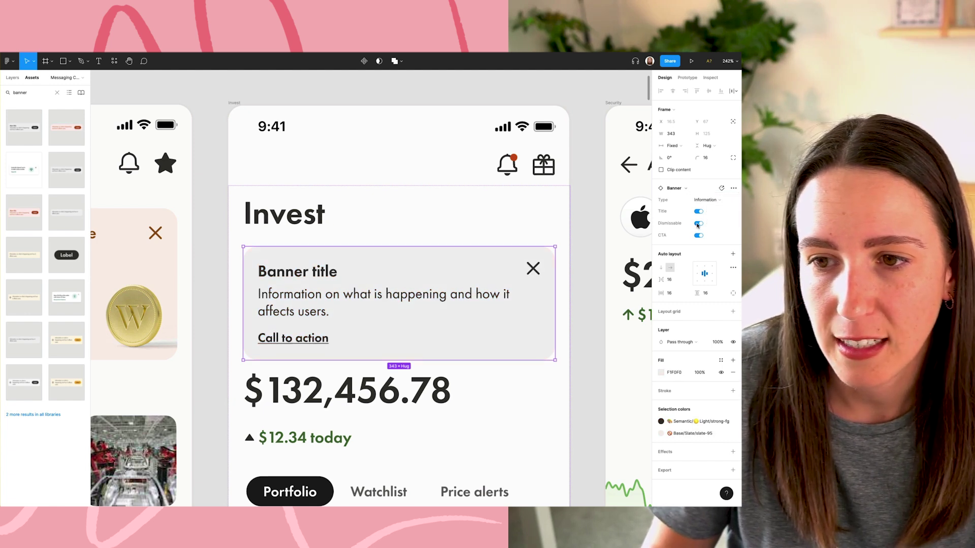
click(698, 212)
click(698, 212)
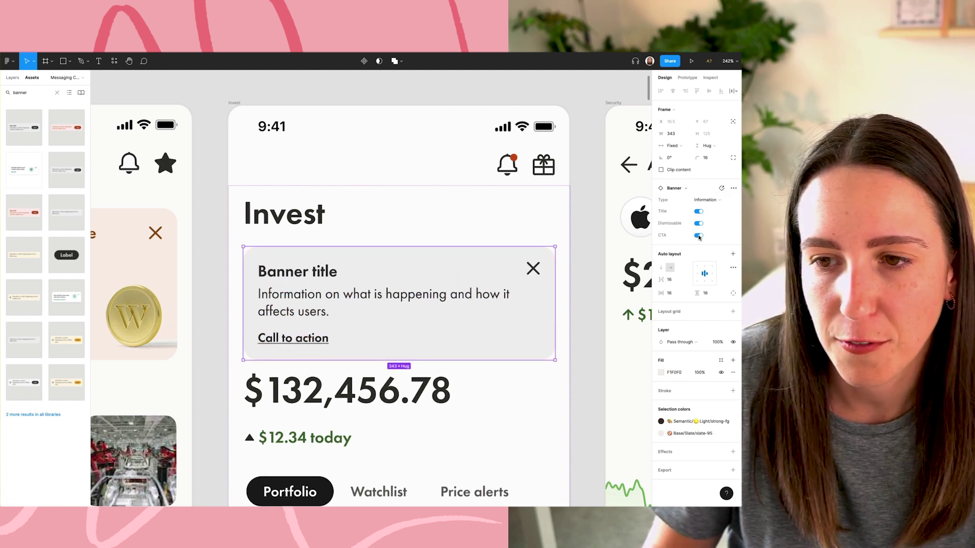
click(699, 235)
click(698, 236)
- Set the banner back to the pink Alert type and deselect it
click(706, 200)
click(707, 224)
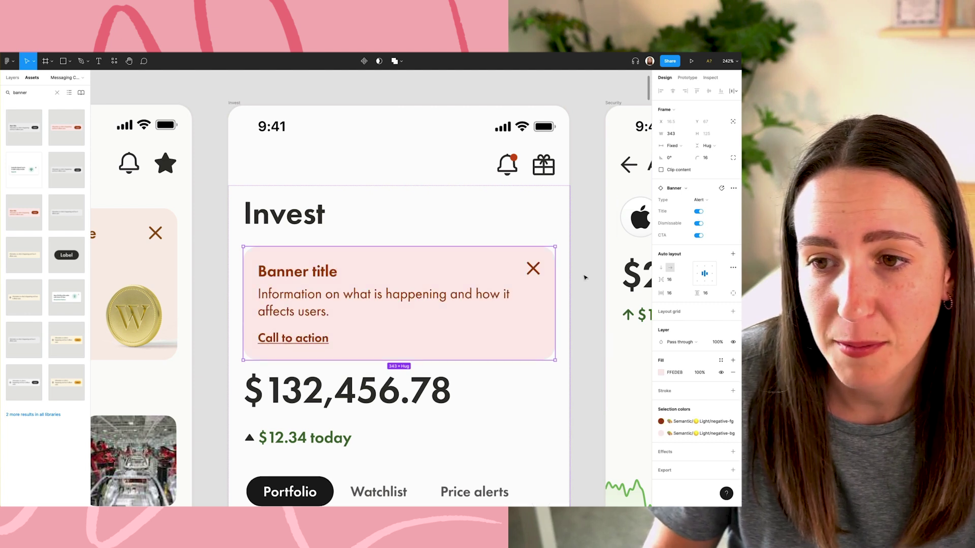
click(583, 276)
scroll(564, 305, down, 1)
scroll(564, 306, down, 6)
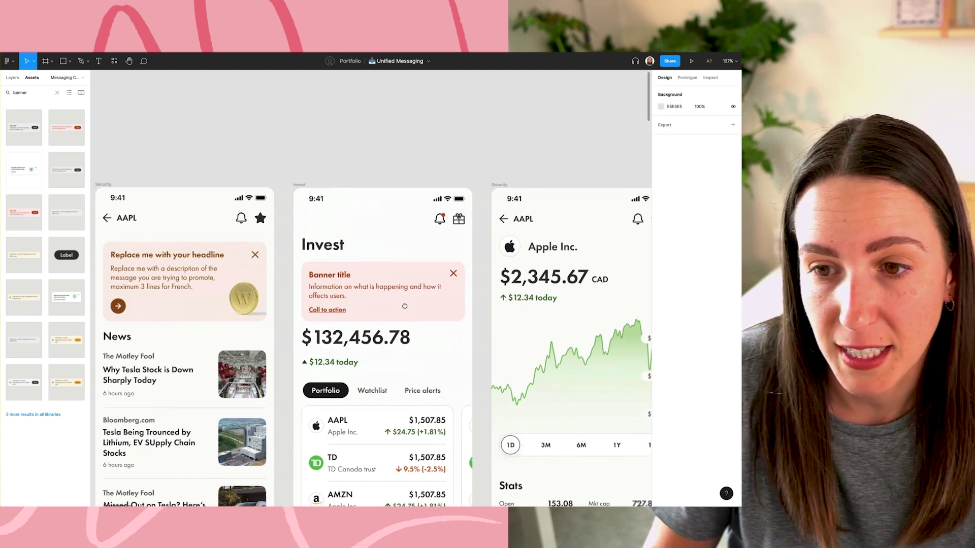
- Search the asset library and drop a snackbar above the Buy and Sell buttons
scroll(502, 301, down, 1)
click(36, 93)
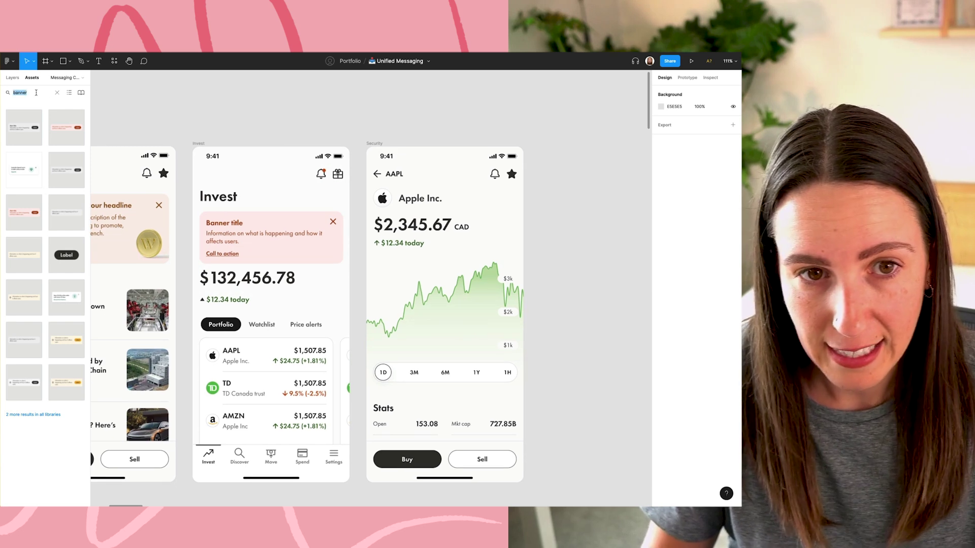
text(i)
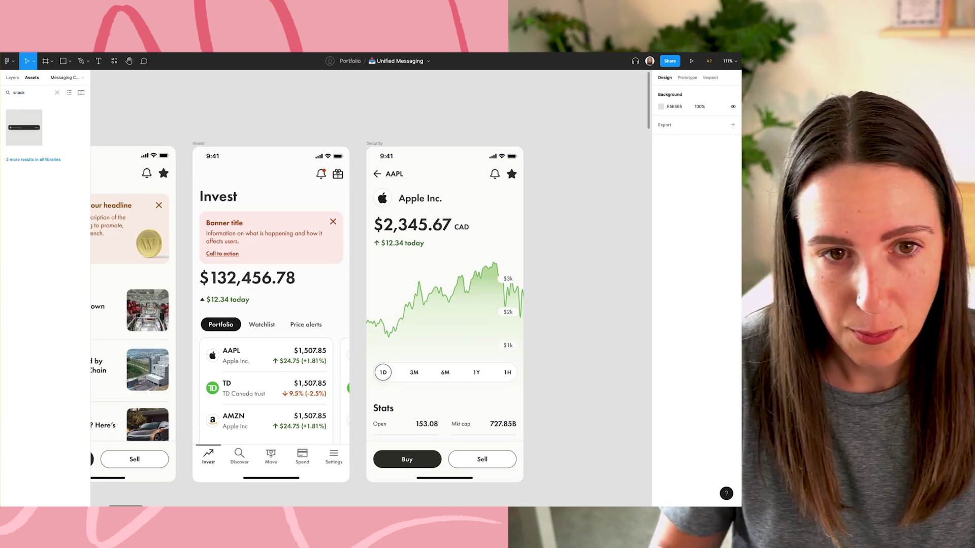
drag(33, 130, 434, 441)
- Reorder the snackbar in Layers so it sits in the Security screen below Stats
click(12, 77)
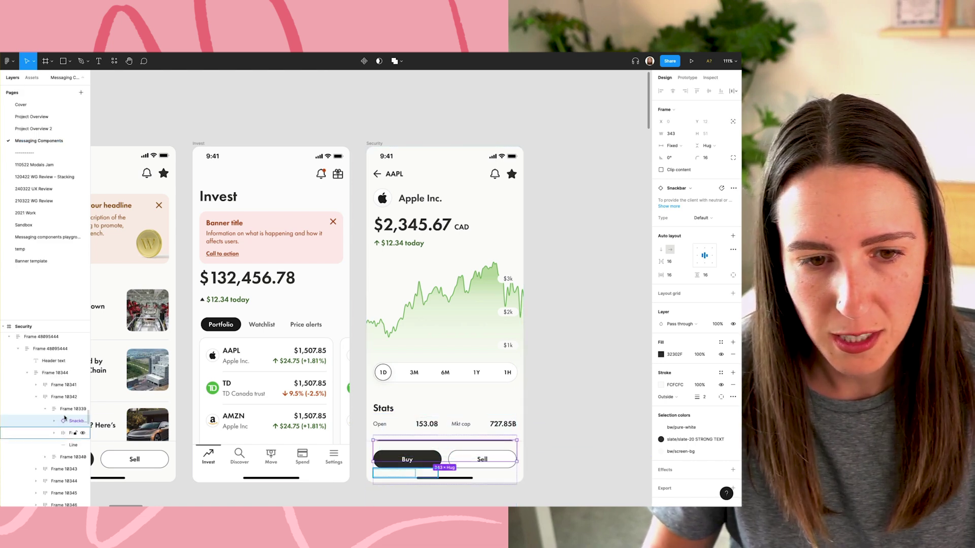
drag(65, 417, 51, 355)
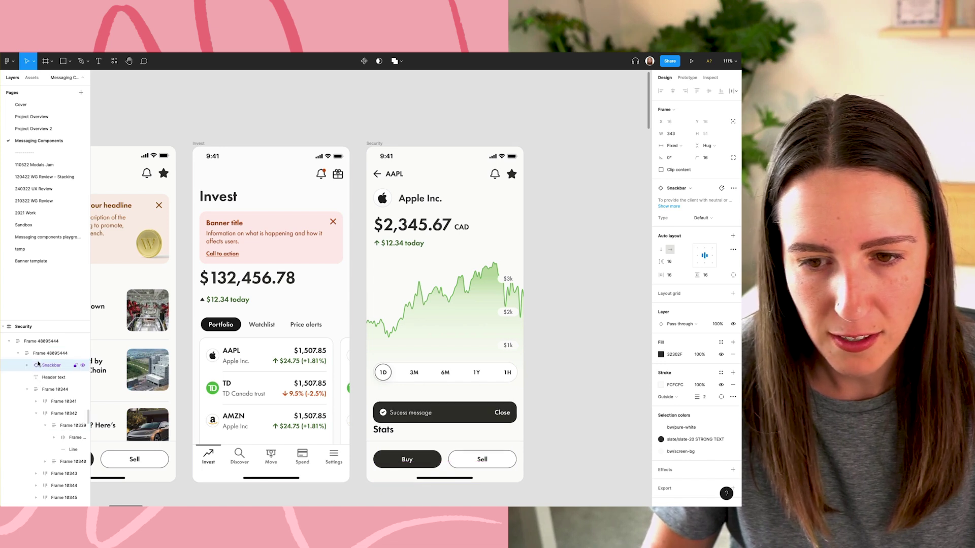
key(Down)
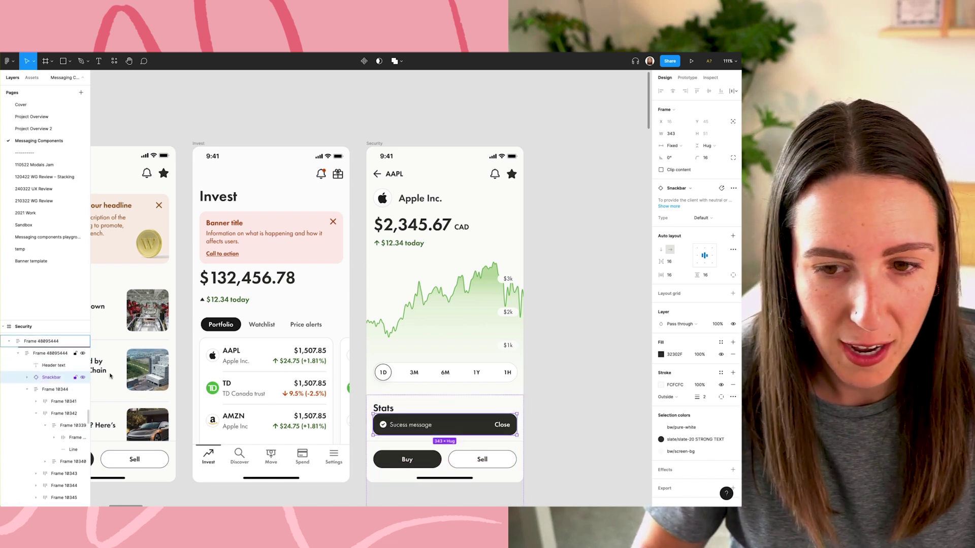
drag(110, 376, 38, 348)
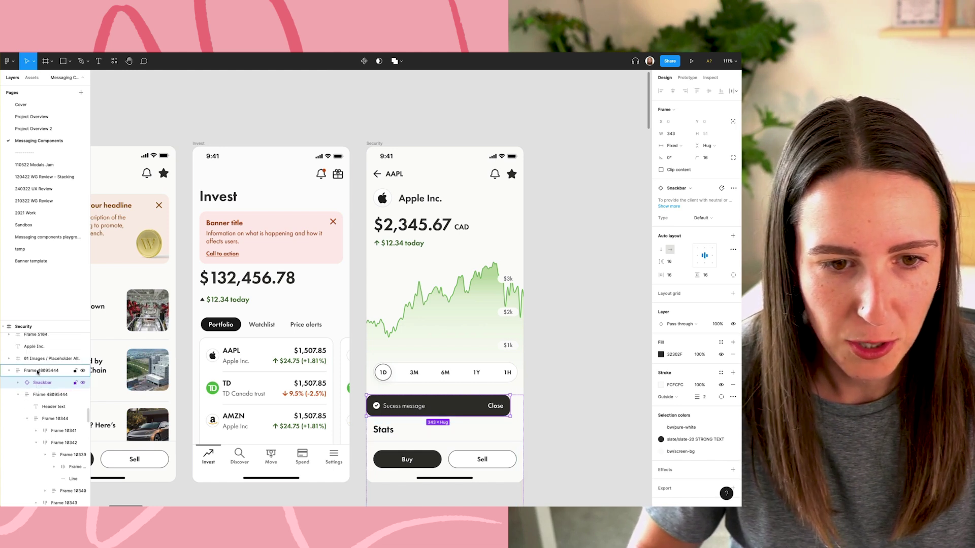
drag(36, 355, 36, 356)
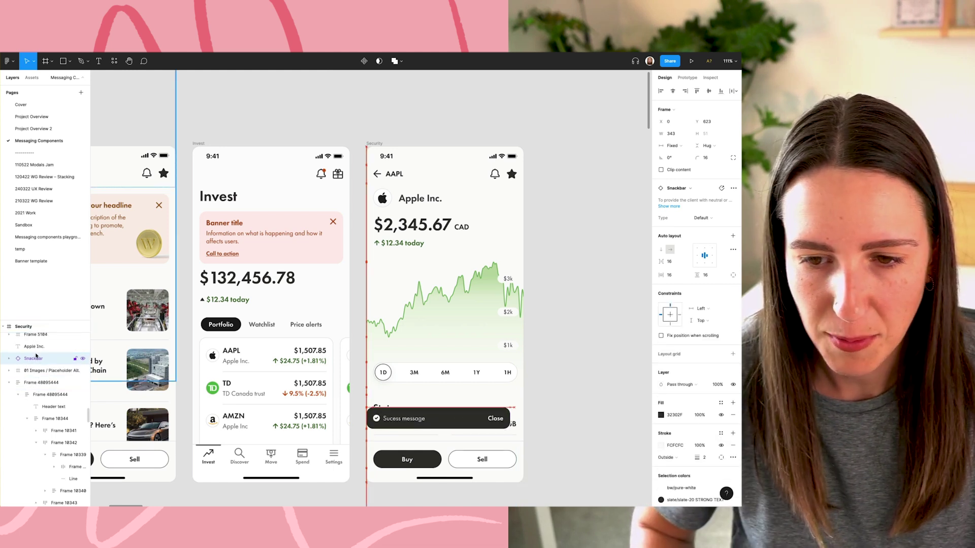
- Nudge the snackbar to 16 px from the left edge and 1 px down
key(shift+Right)
key(shift+Right)
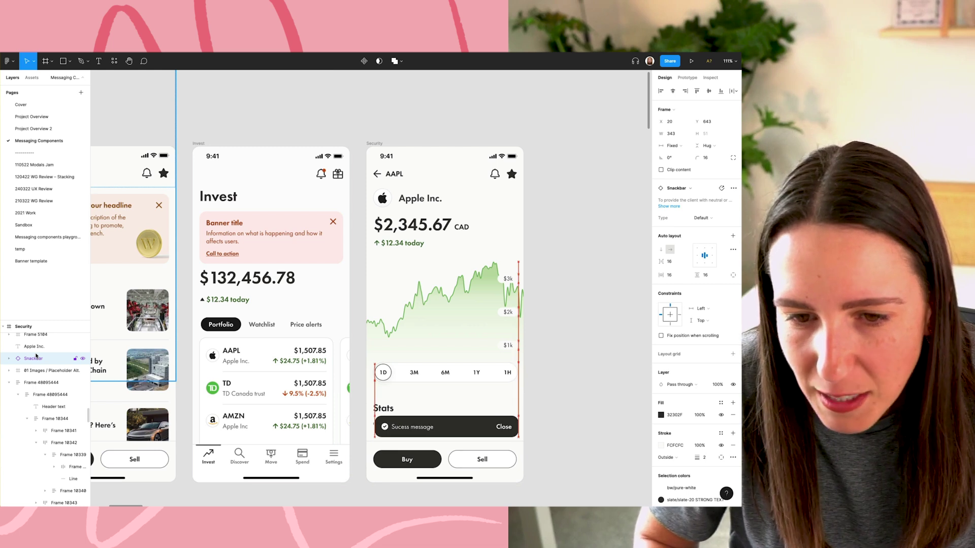
key(shift+Left)
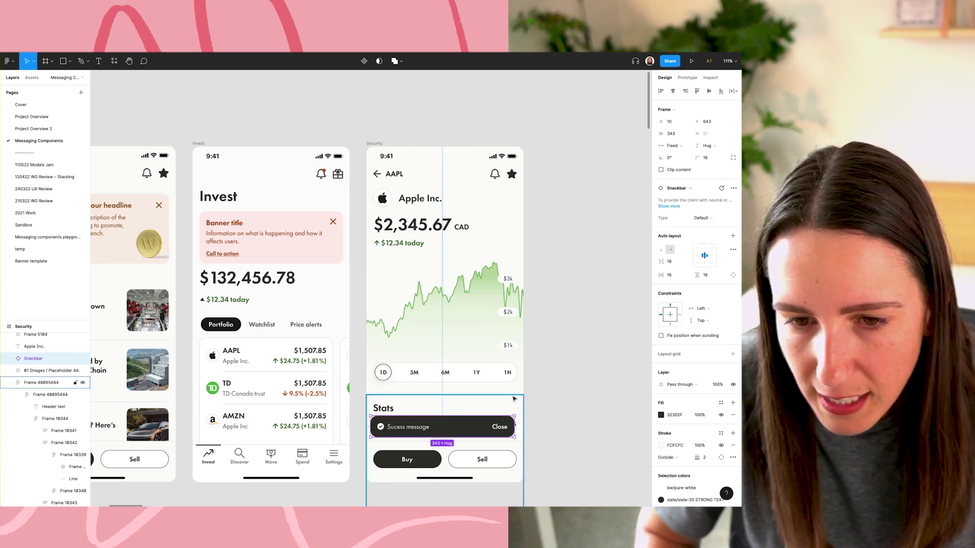
key(Right)
key(Right)
key(Right)
key(Right)
key(Right)
key(Right)
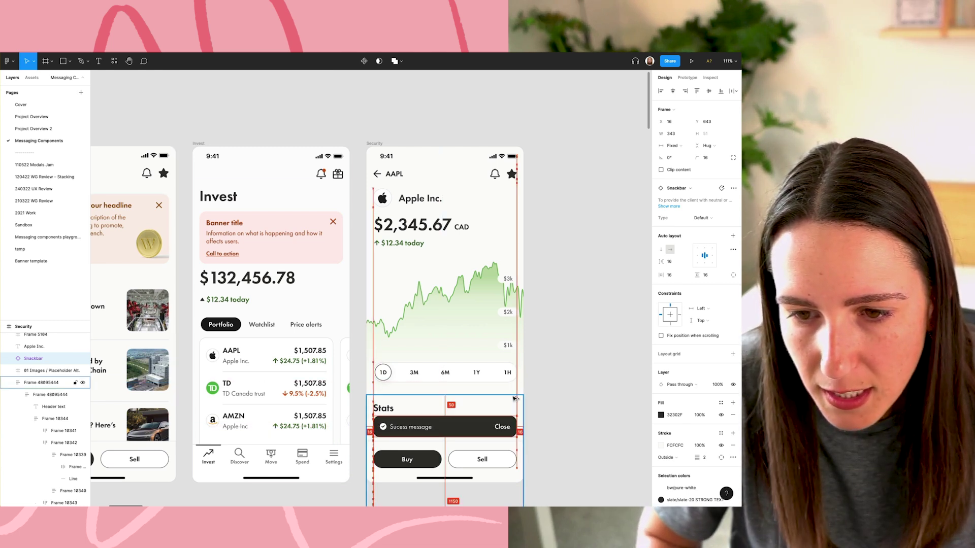
scroll(513, 398, right, 2)
key(Down)
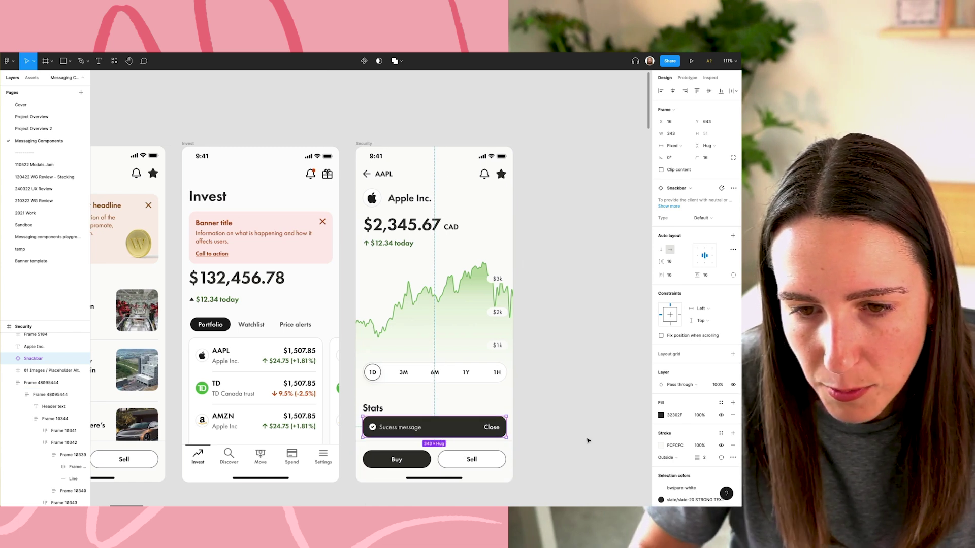
key(Return)
key(shift+Return)
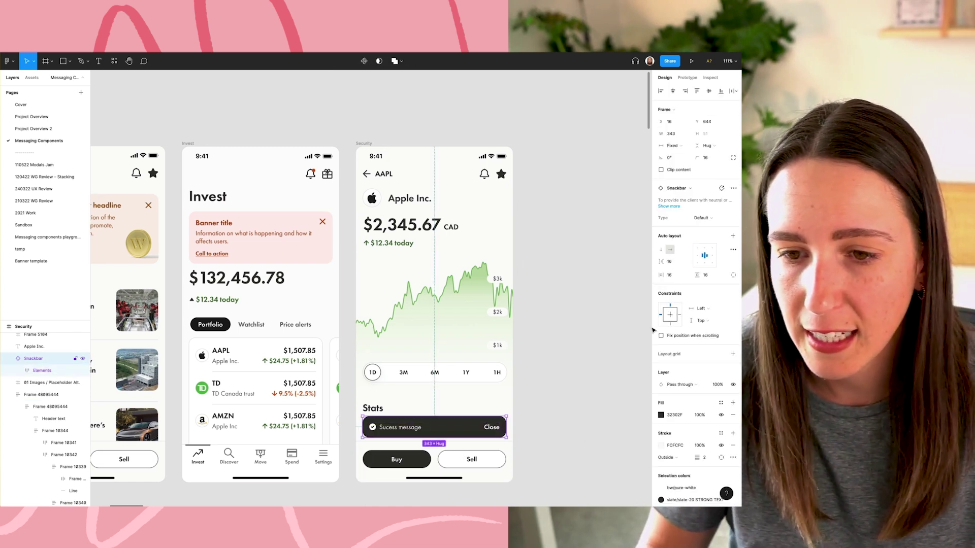
- Try the failure style on the snackbar, then set its type back to Default
click(703, 218)
click(703, 229)
click(583, 337)
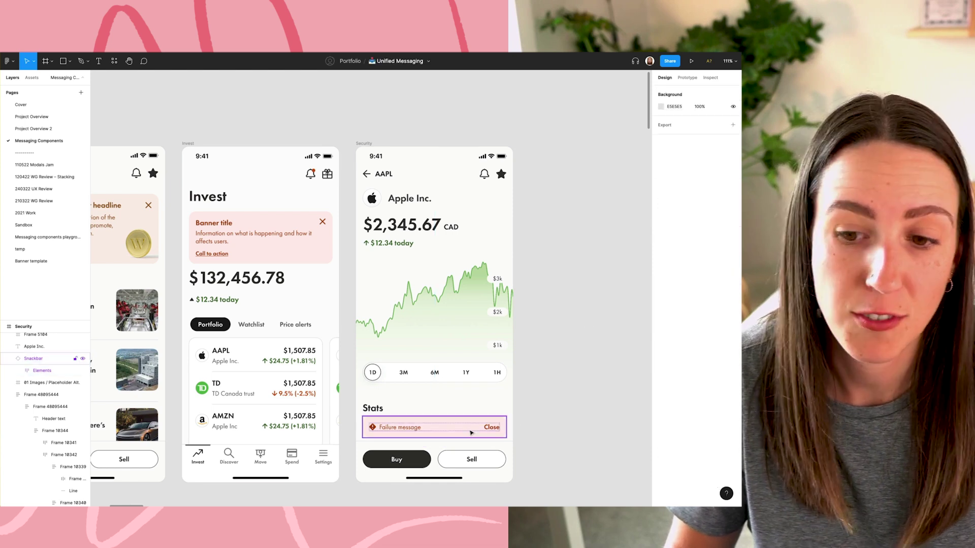
click(471, 433)
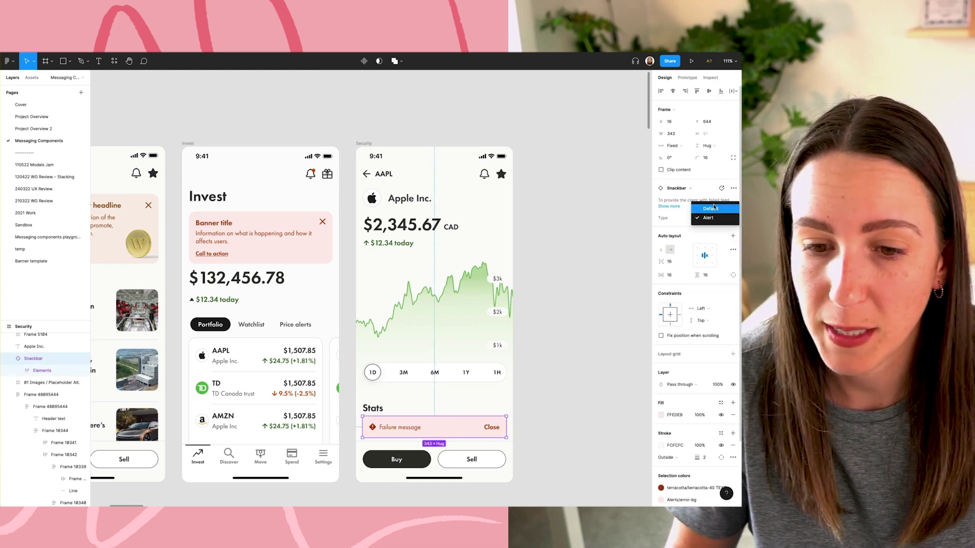
click(714, 208)
click(576, 309)
scroll(577, 309, down, 3)
scroll(528, 326, left, 5)
scroll(643, 335, up, 2)
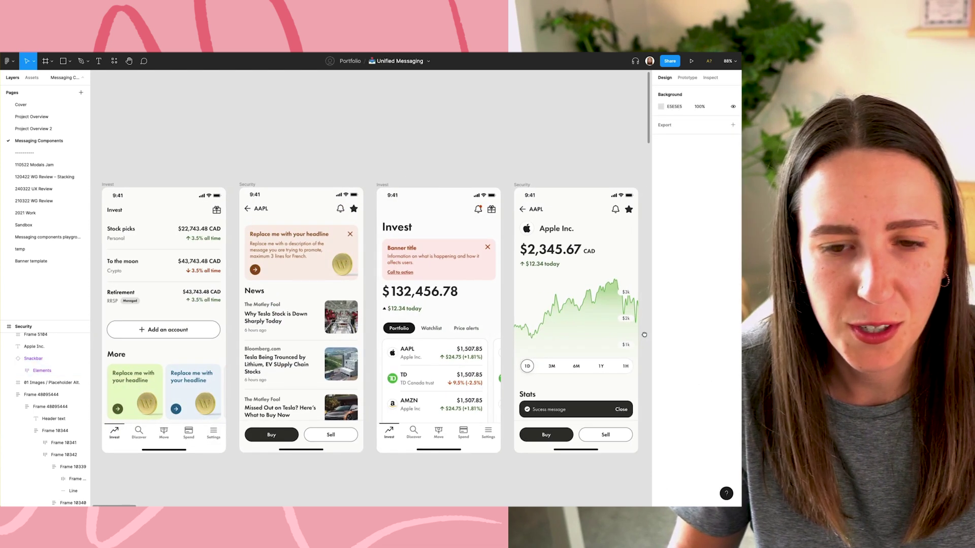
drag(644, 335, 649, 331)
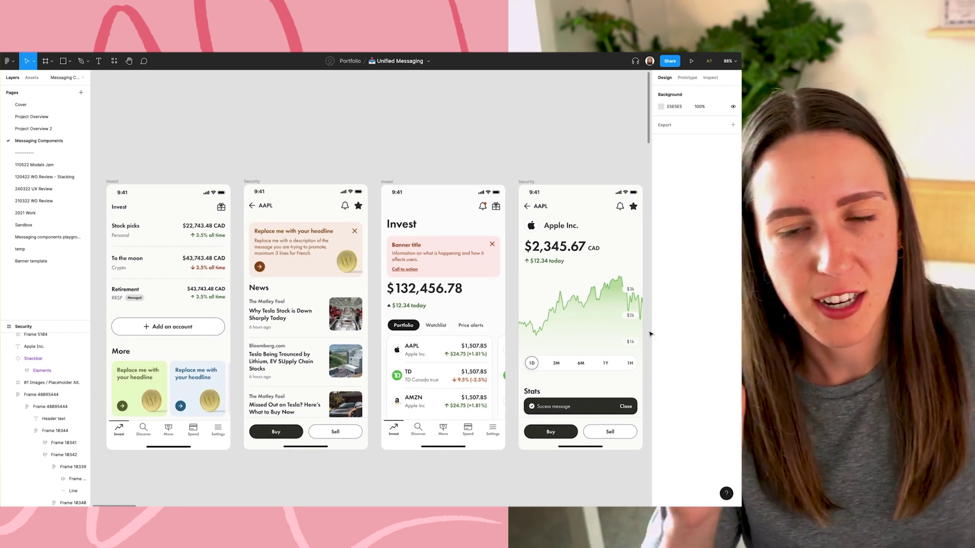